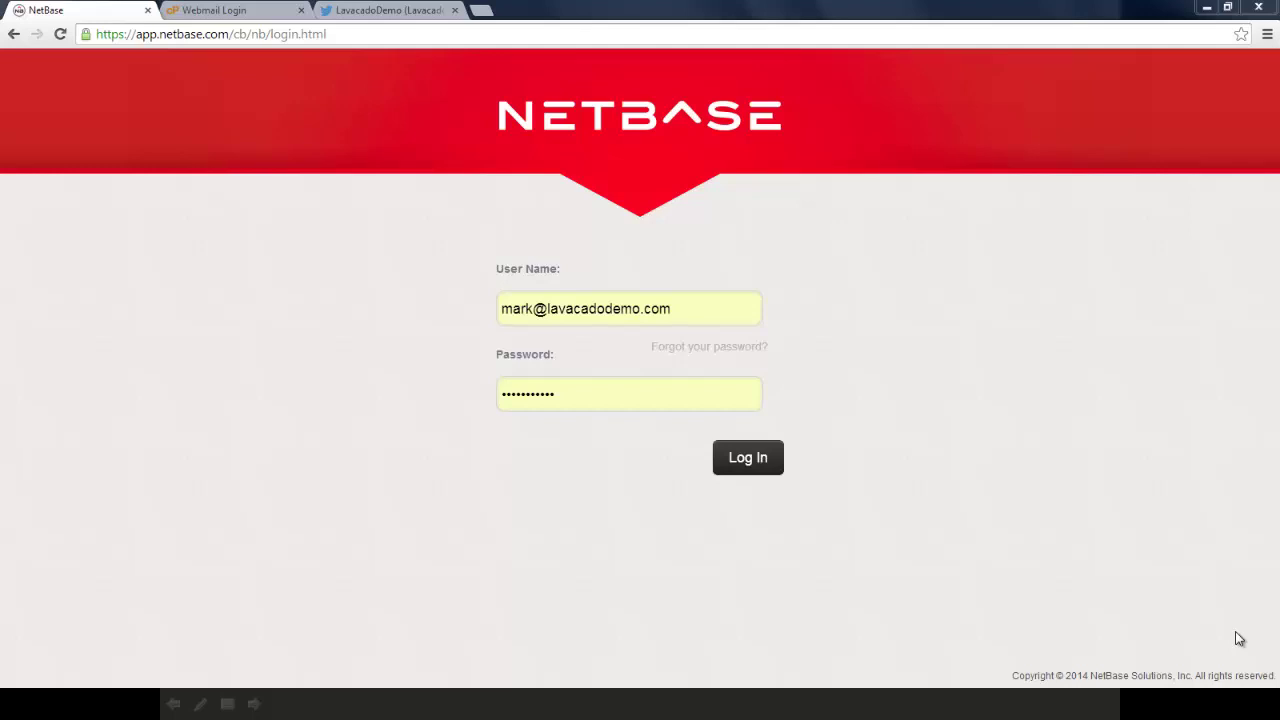
Log in with the prefilled credentials and open the monitored Lavacado posts in Engage.
click(742, 458)
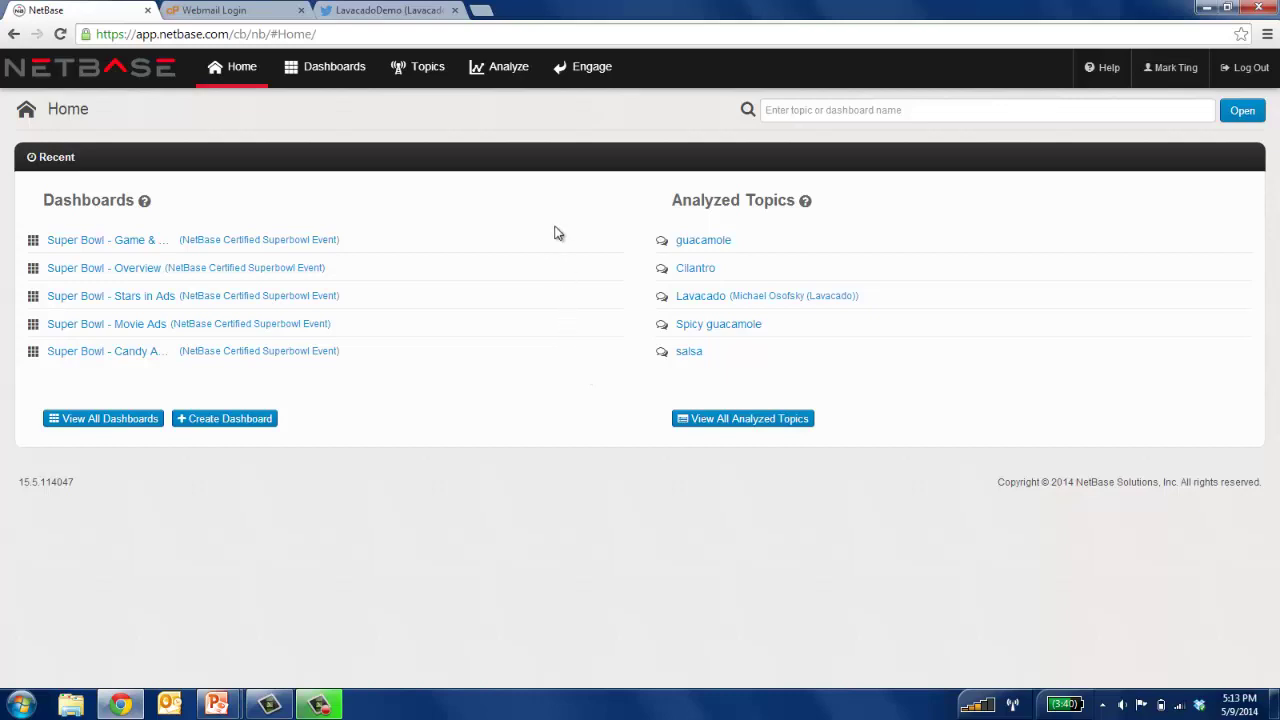
click(588, 84)
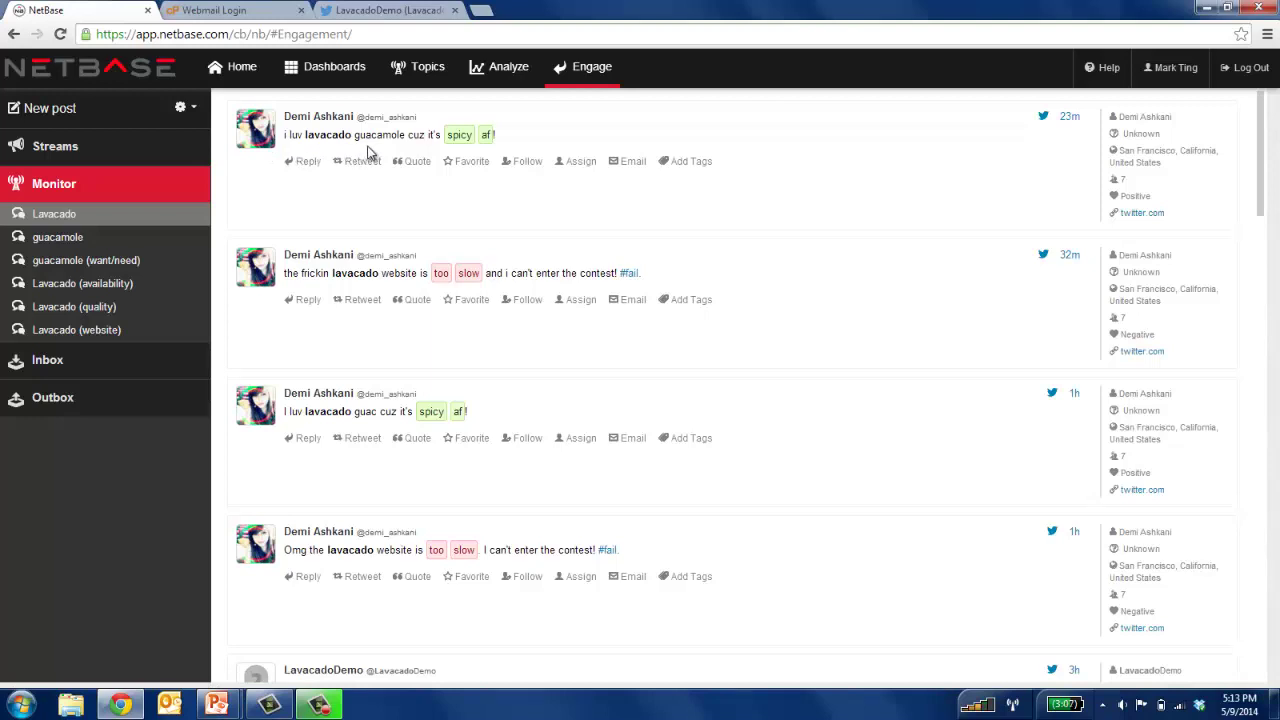
double_click(486, 135)
click(531, 156)
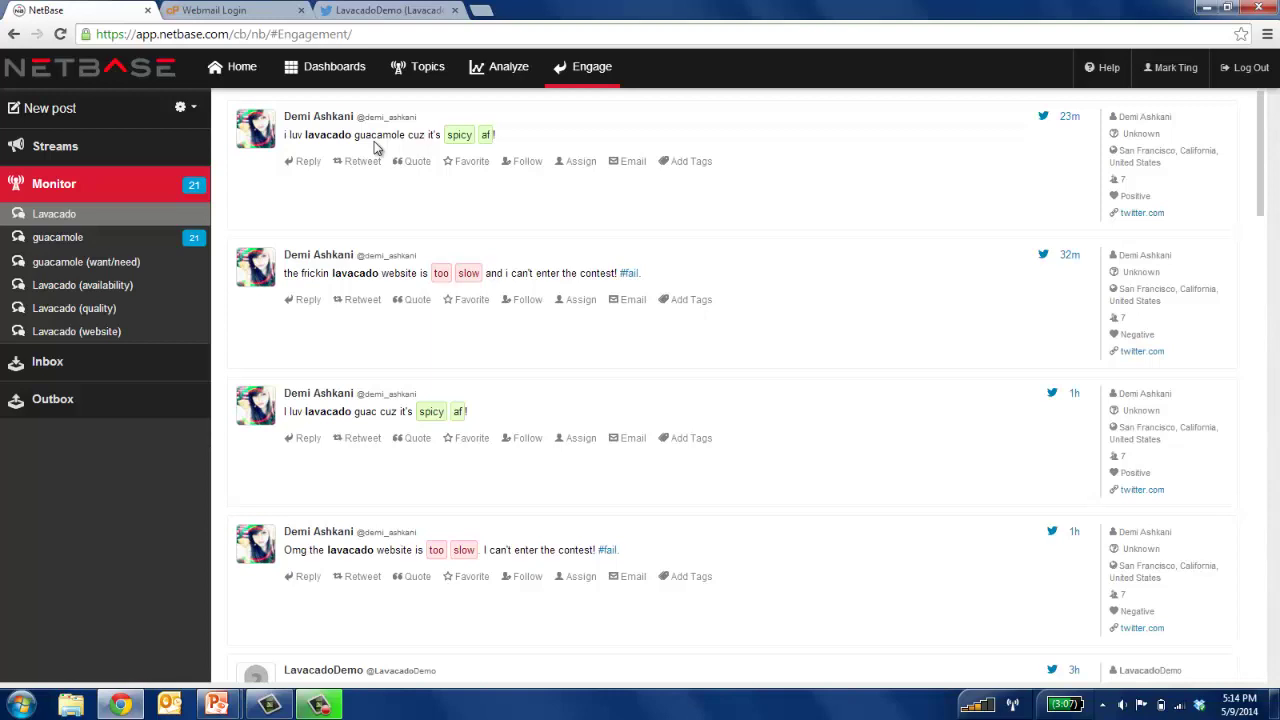
Reply to the newest Lavacado post about spicy guacamole using the Offer Coupon canned response and publish it.
click(304, 166)
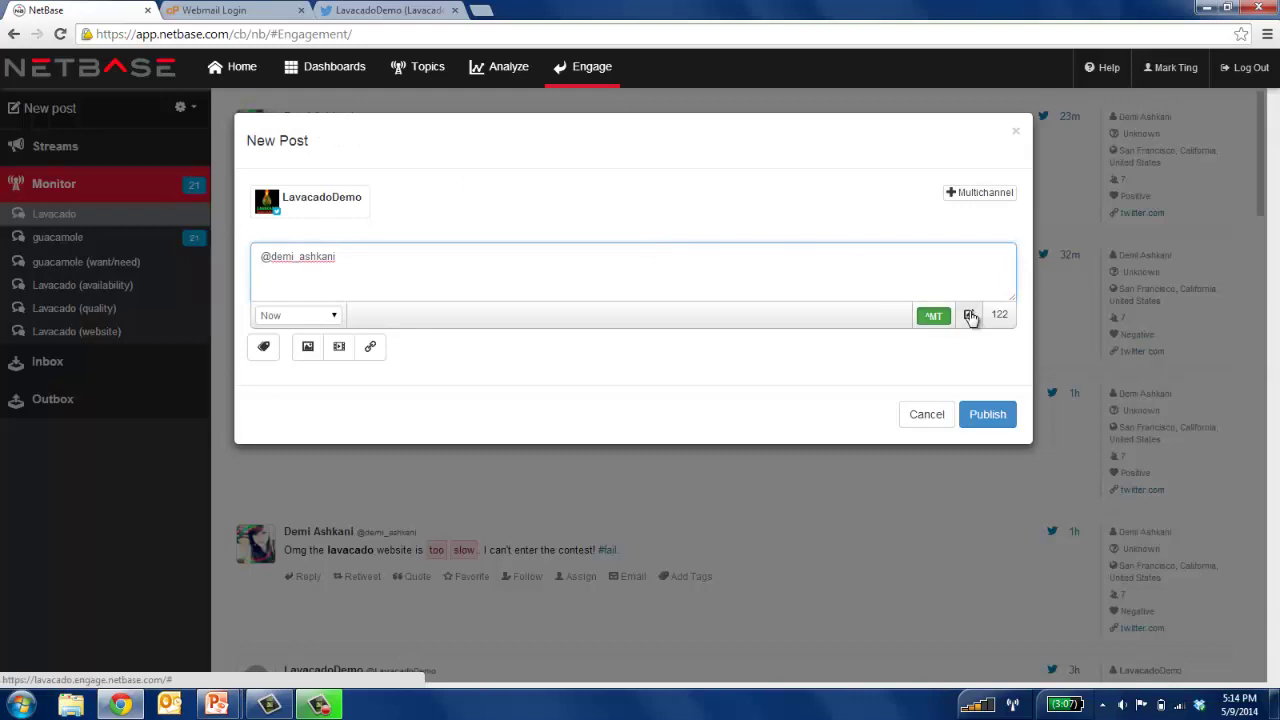
click(970, 315)
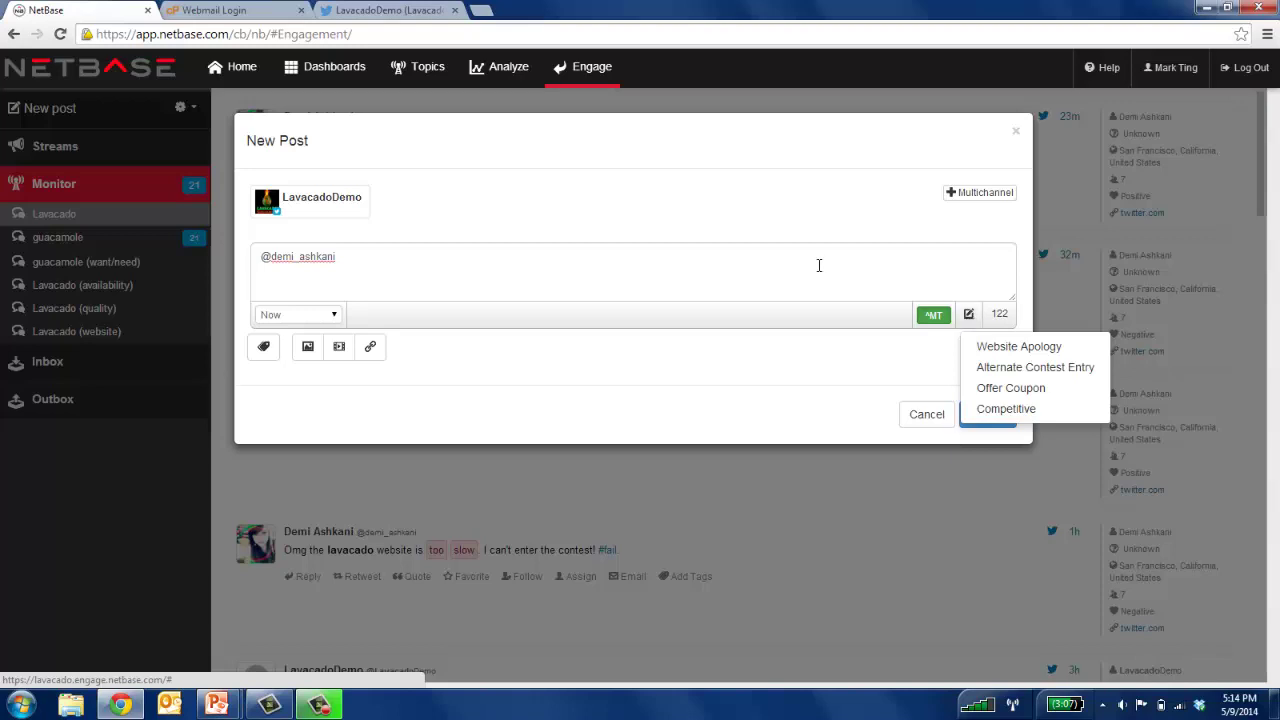
click(1005, 393)
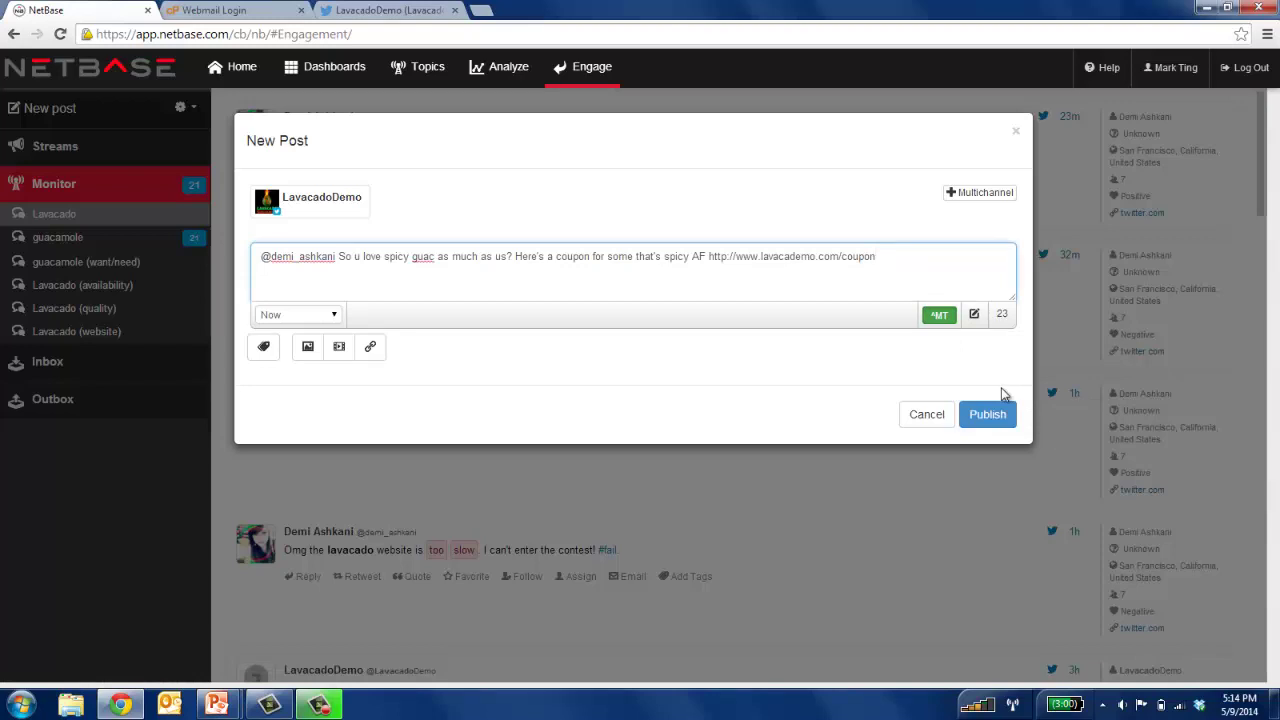
click(986, 415)
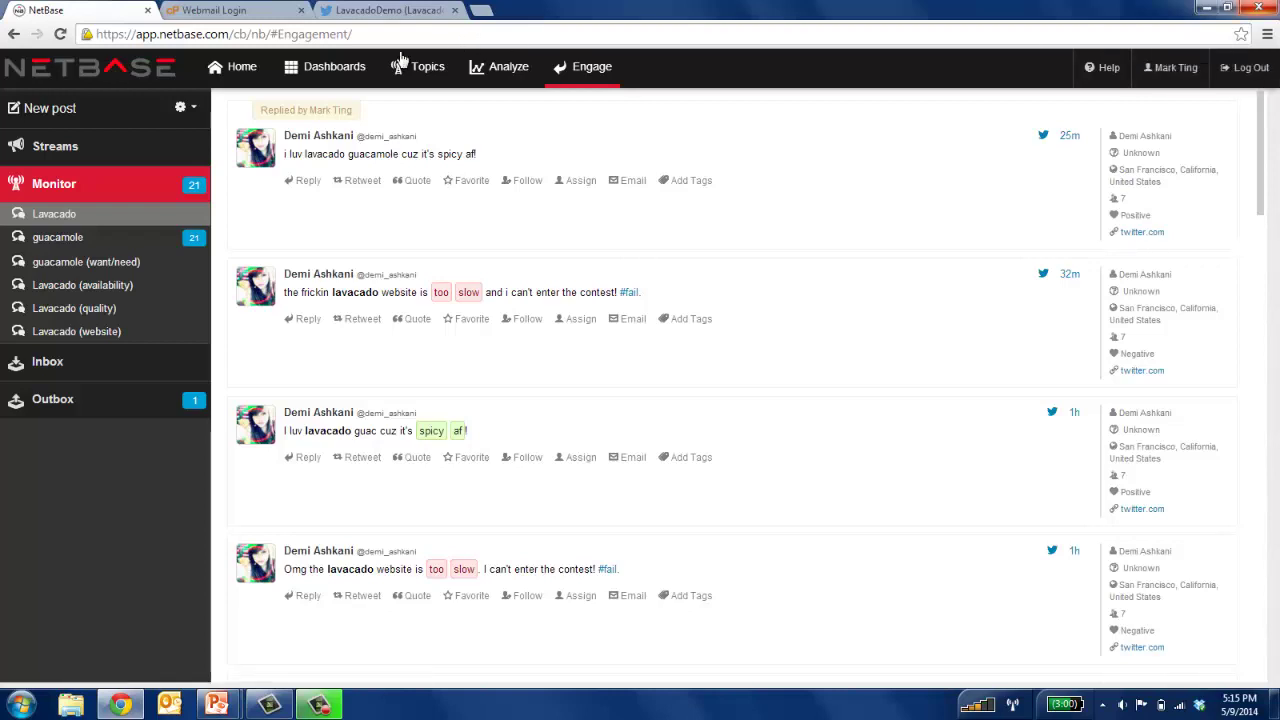
Switch to webmail, log in with the prefilled credentials, and approve the post from the newest "New action queued for review" email.
click(212, 14)
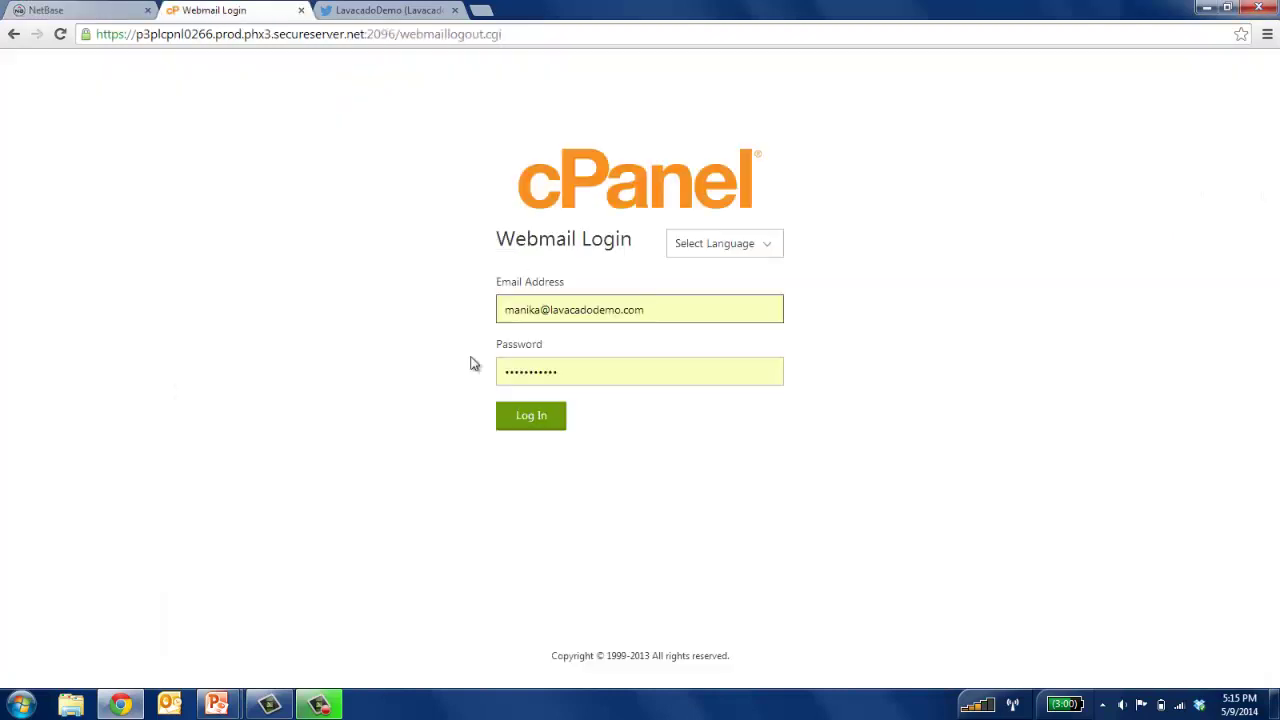
click(534, 417)
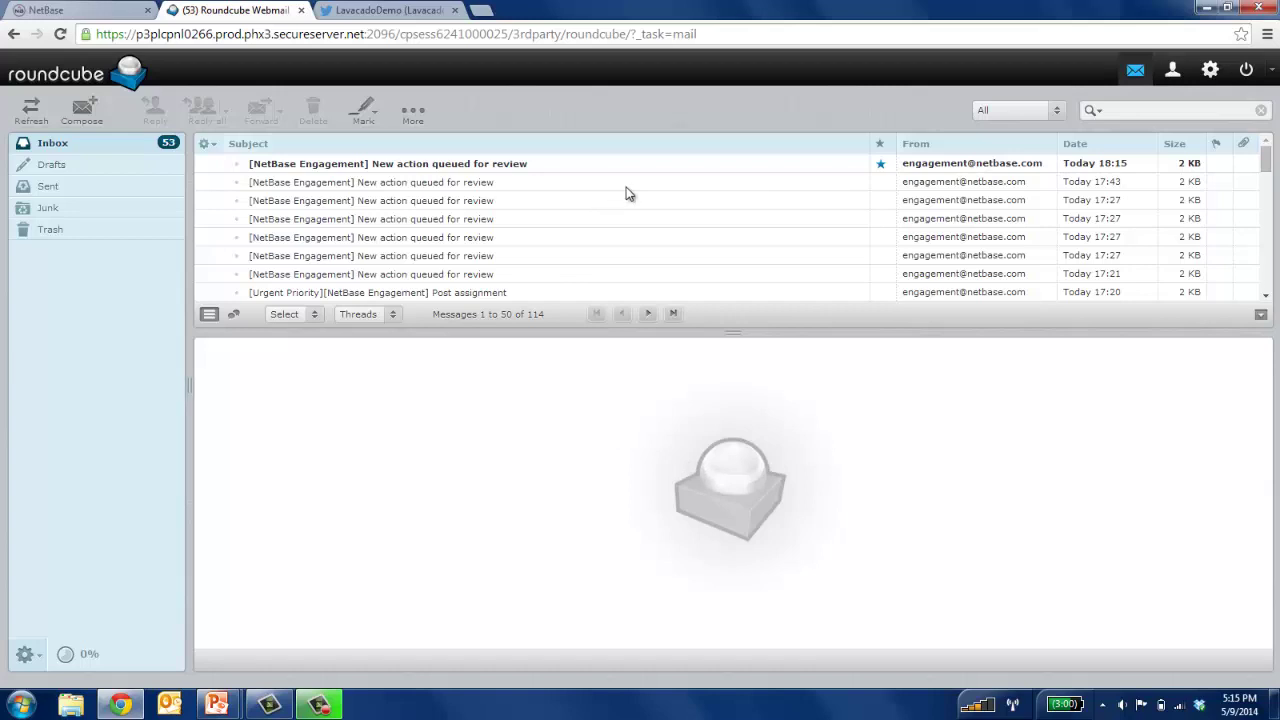
click(580, 174)
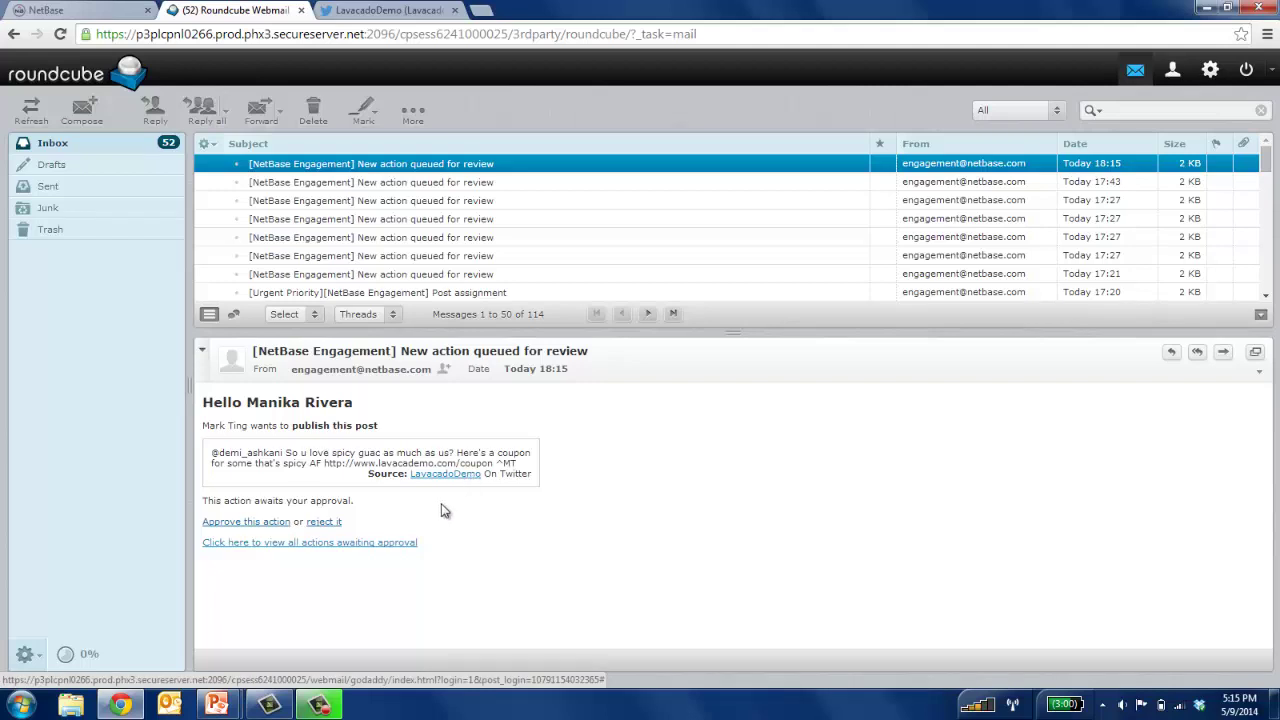
click(268, 530)
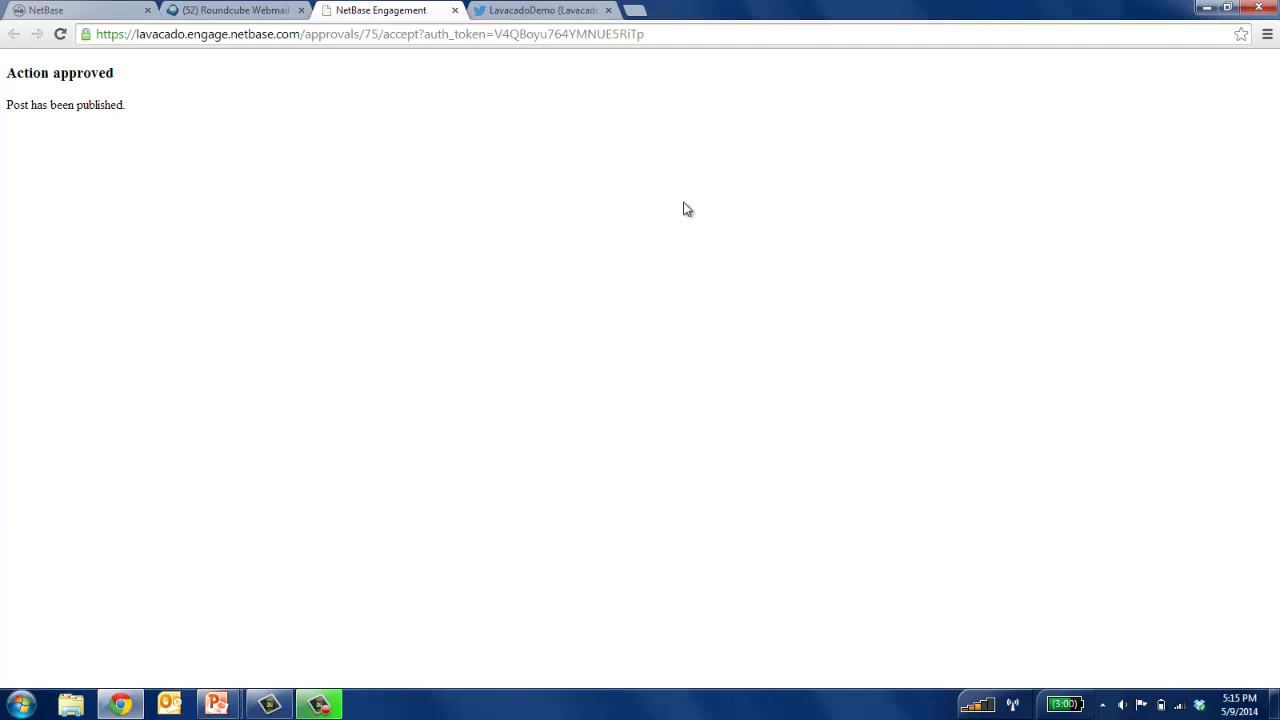
Switch to the LavacadoDemo Twitter page, open the newest coupon reply under Tweets and replies, and examine its ^MT signature.
click(566, 15)
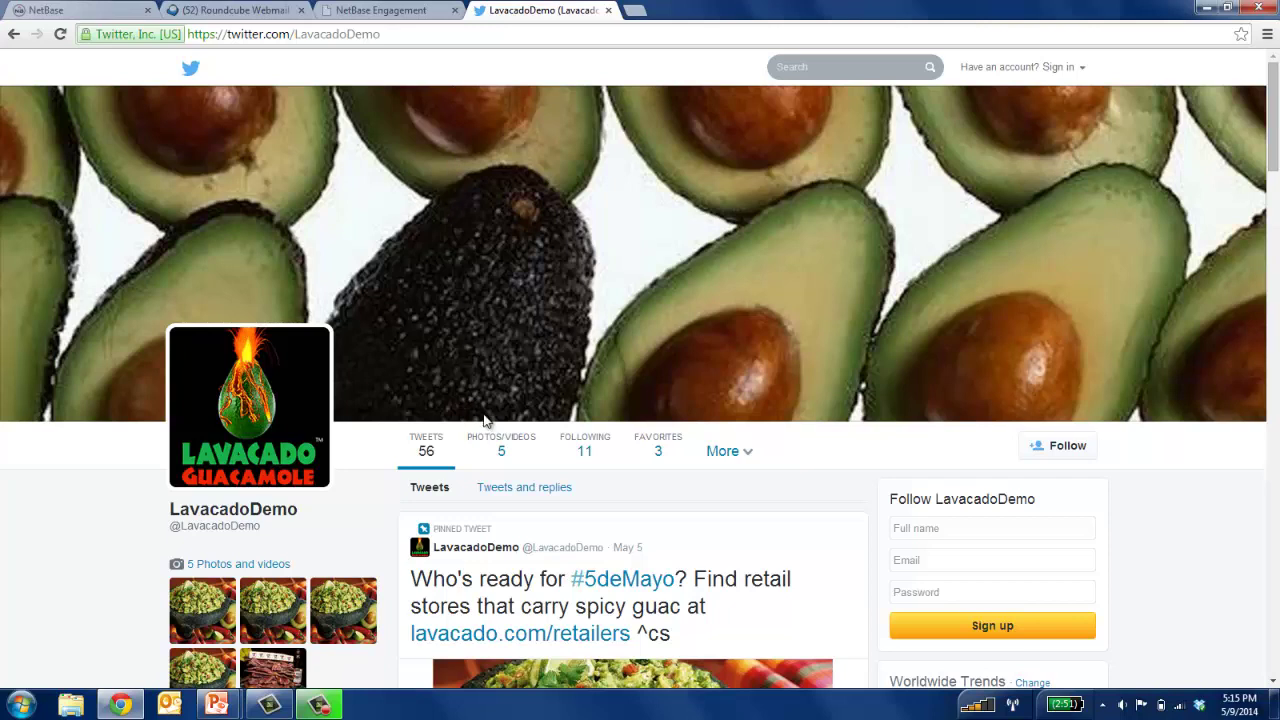
click(524, 492)
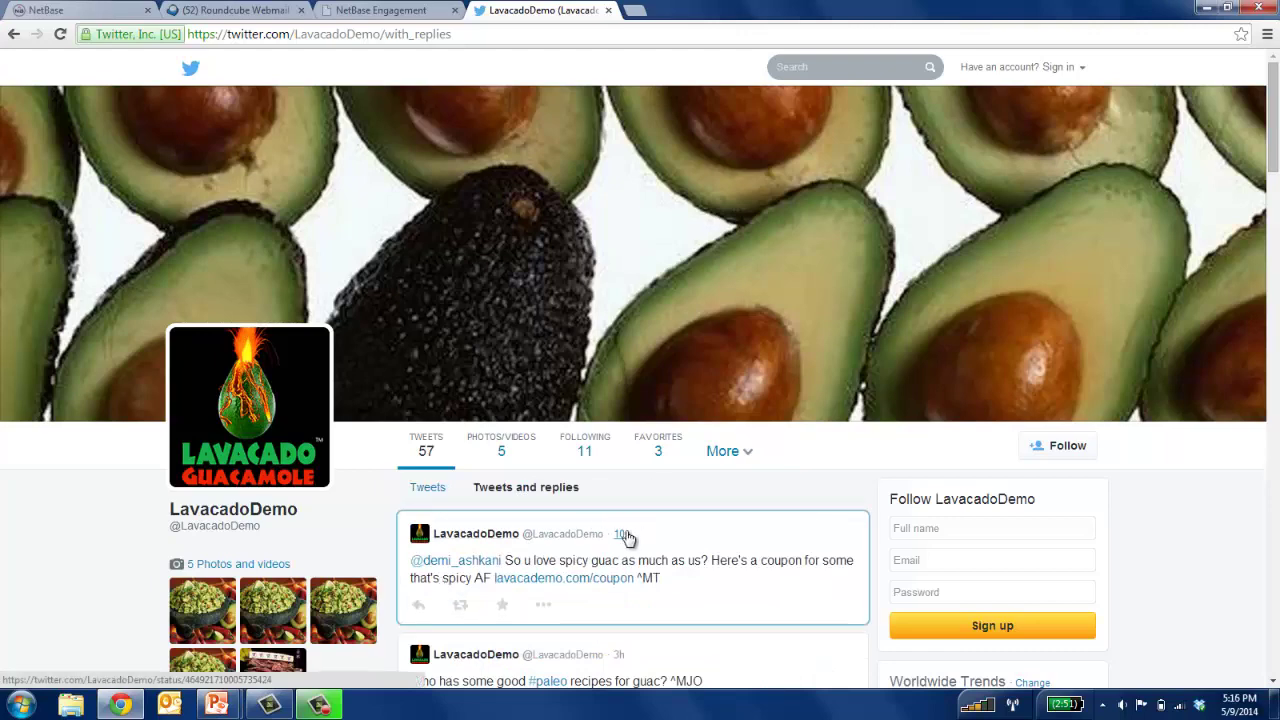
click(622, 536)
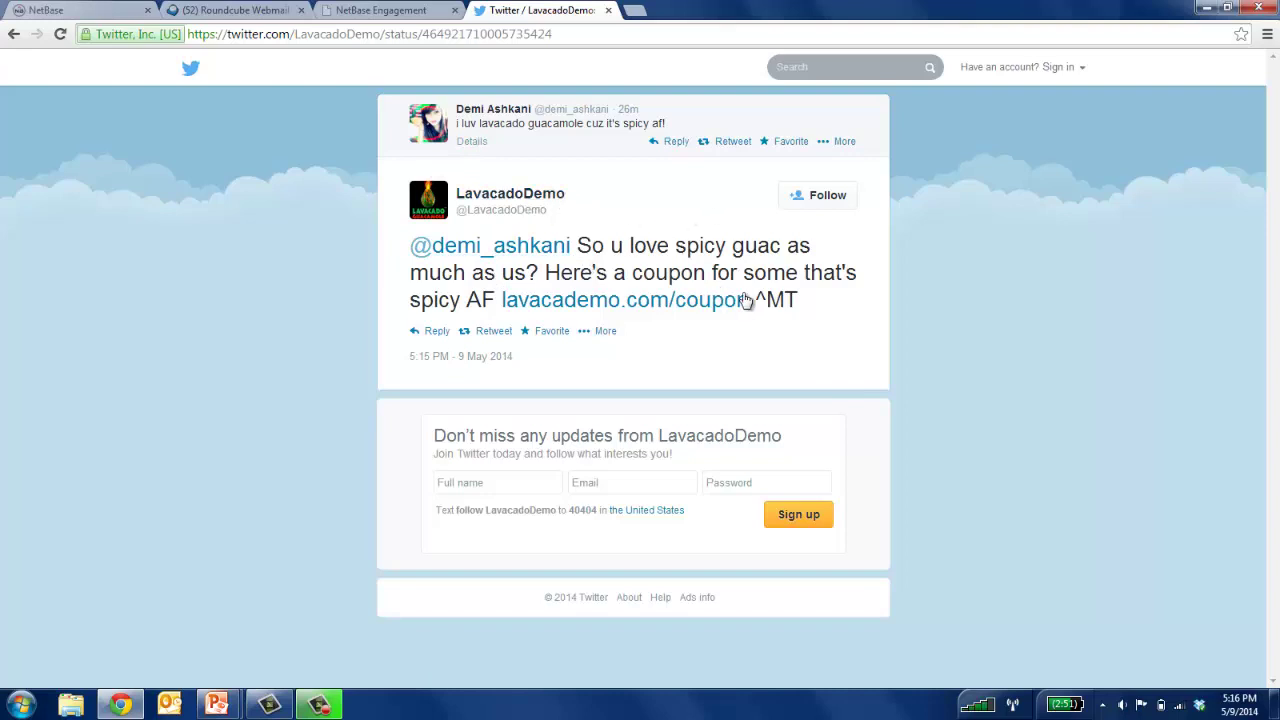
drag(757, 300, 800, 303)
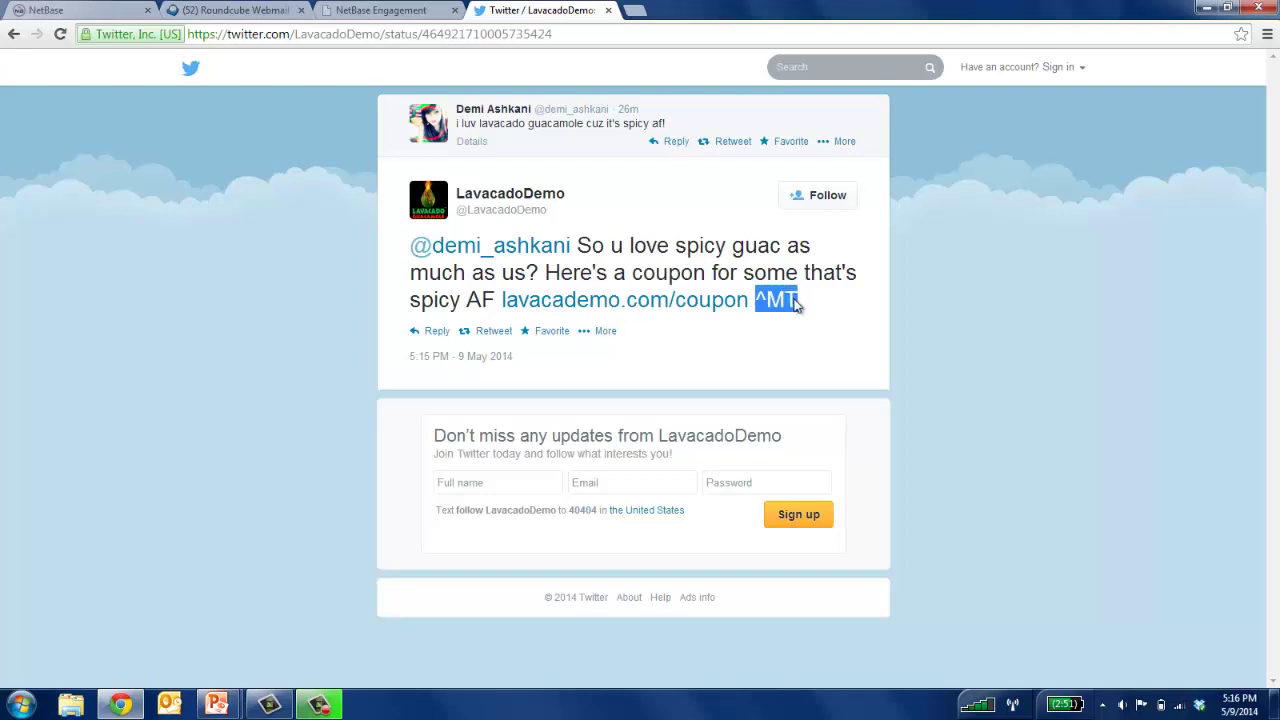
click(797, 304)
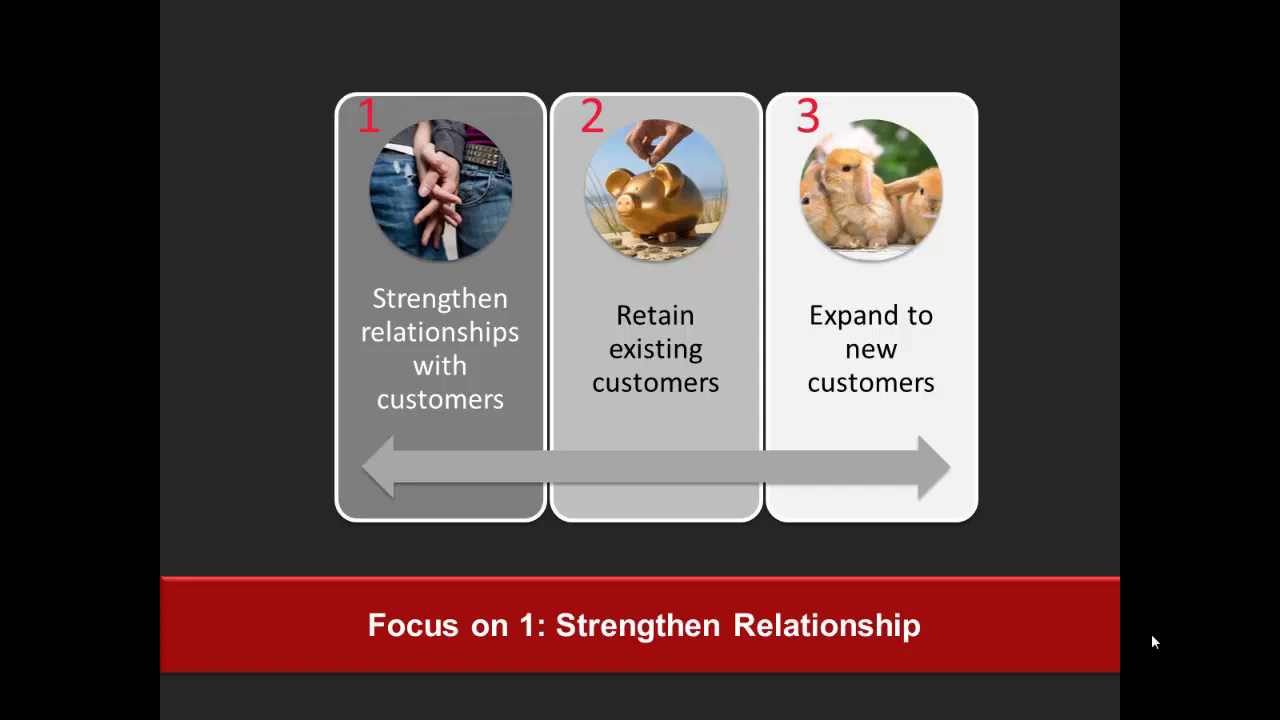
key(Right)
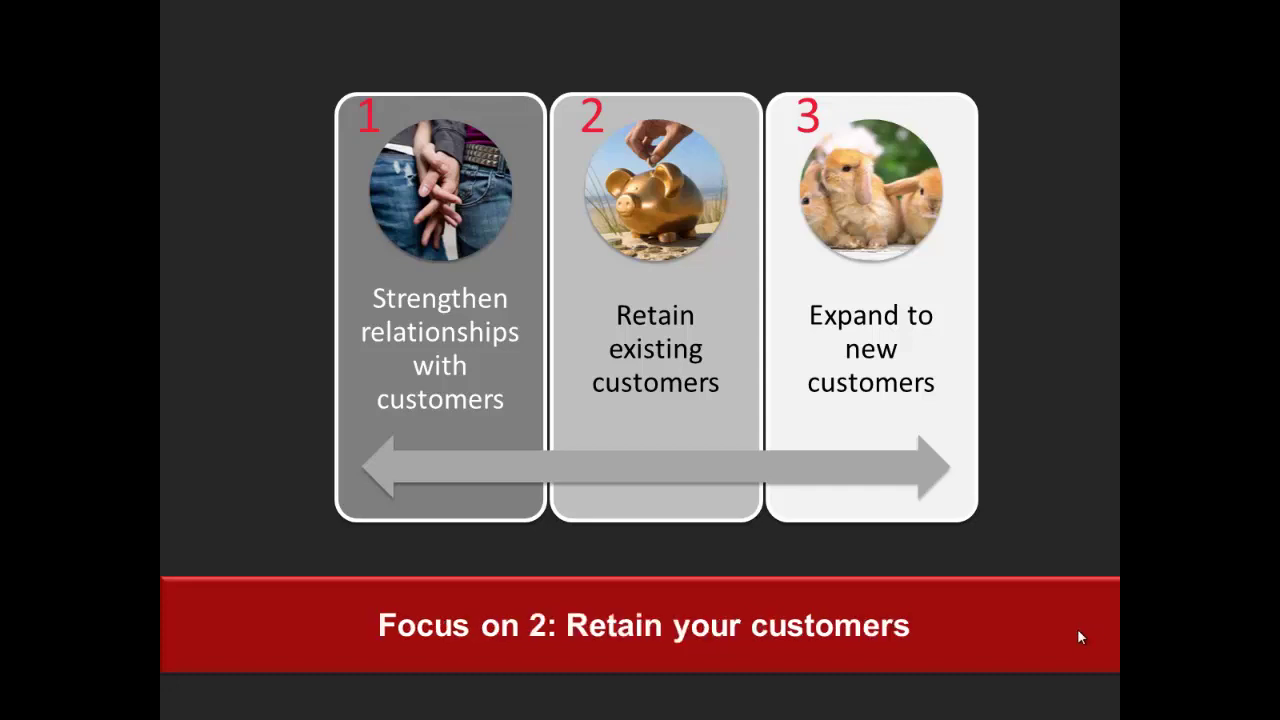
Switch to the NetBase login page in the browser, log in with the prefilled credentials, and open Engage.
key(alt+Tab)
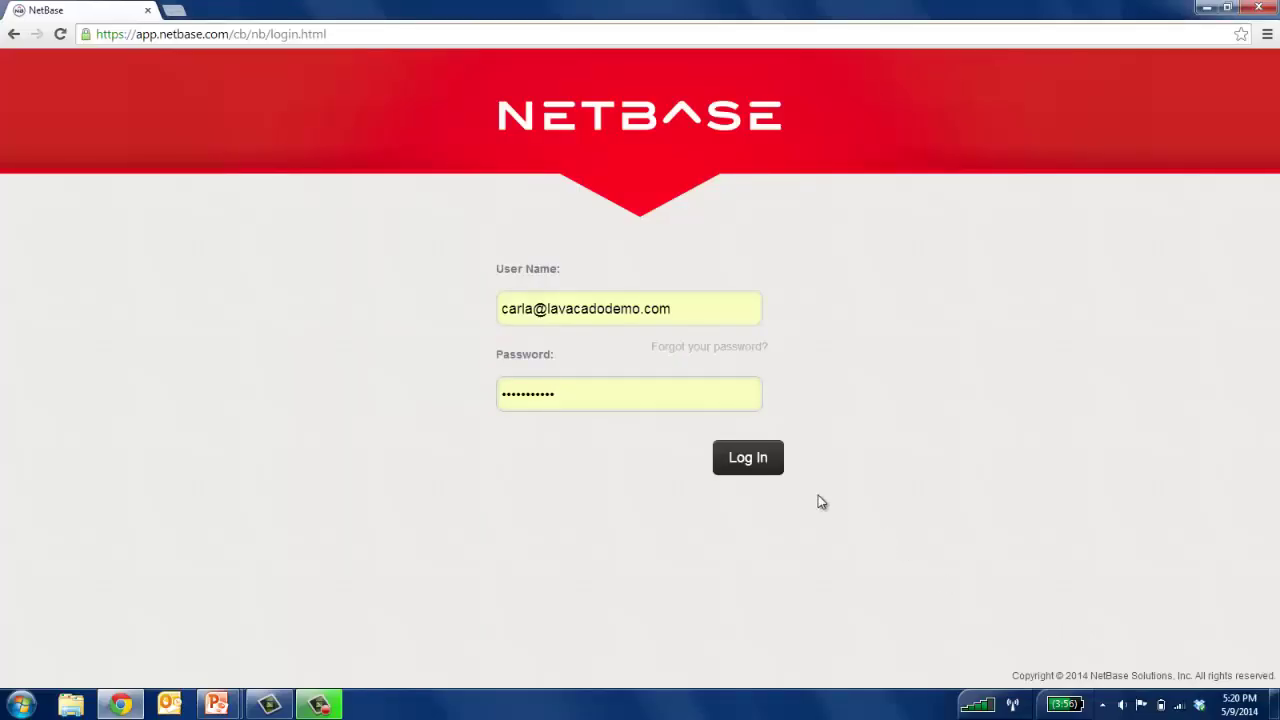
click(772, 472)
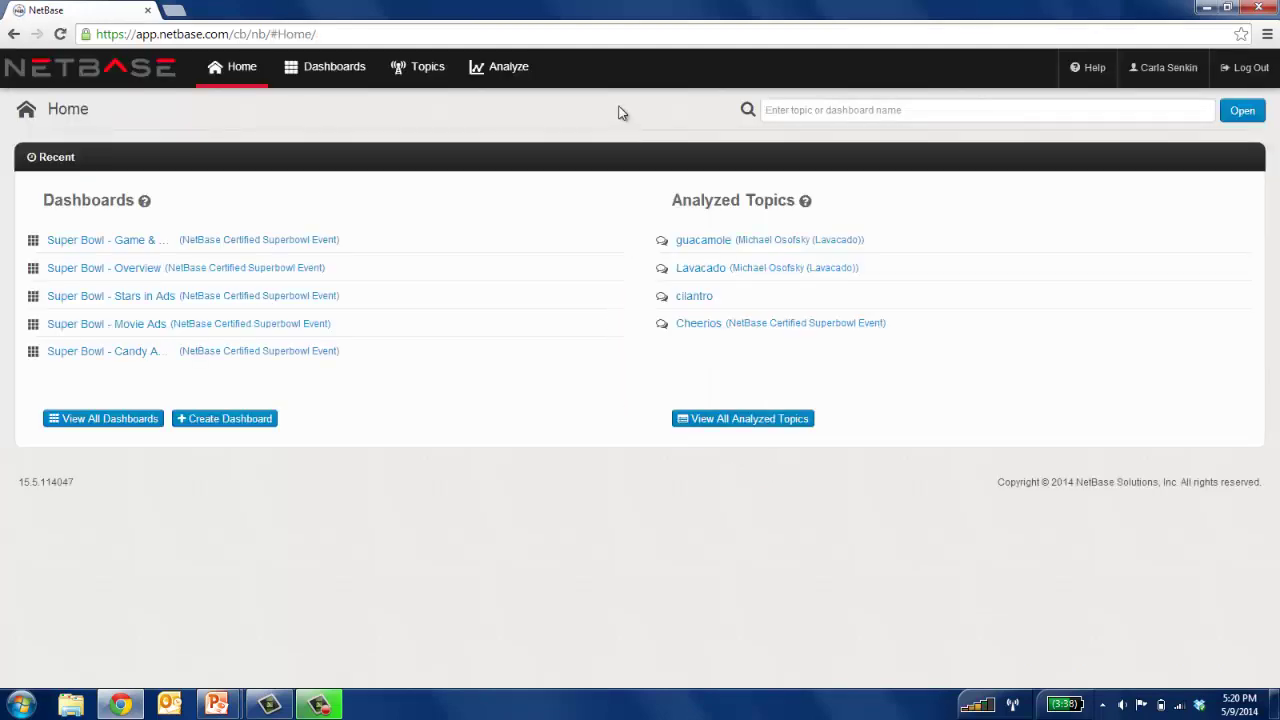
click(590, 77)
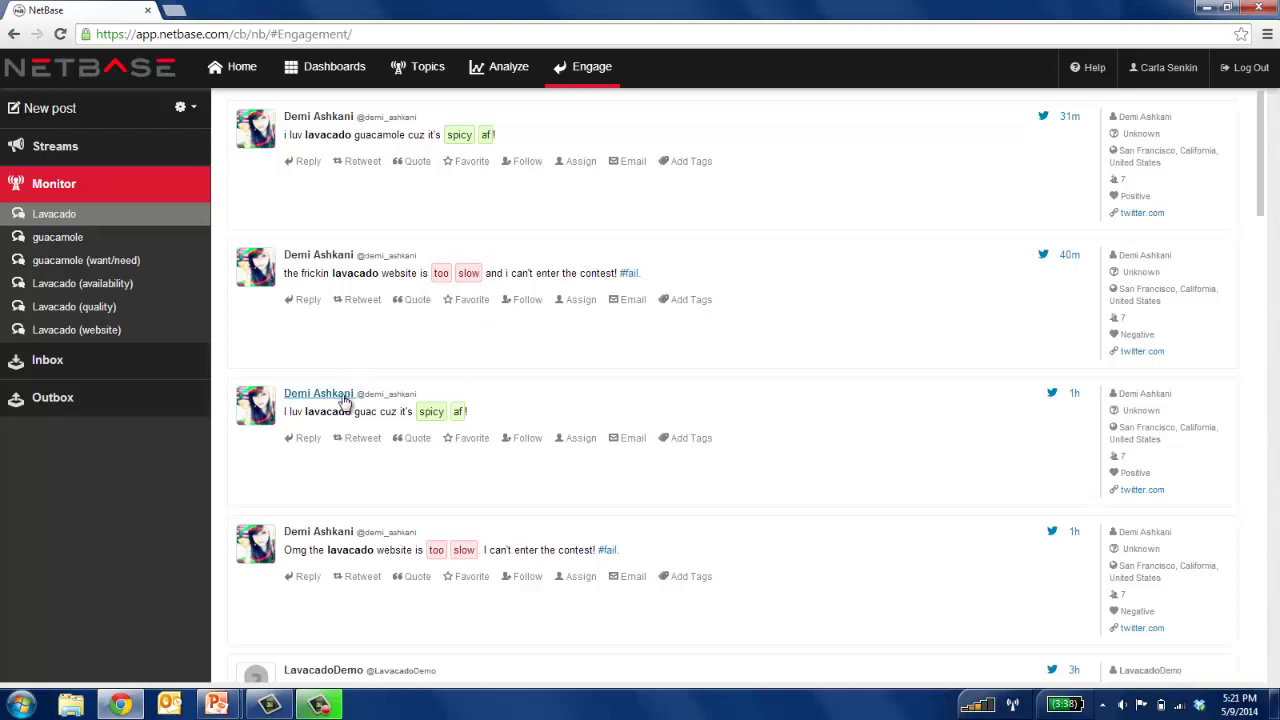
Review the monitored posts under Lavacado (availability), Lavacado (quality) and Lavacado (website).
click(132, 293)
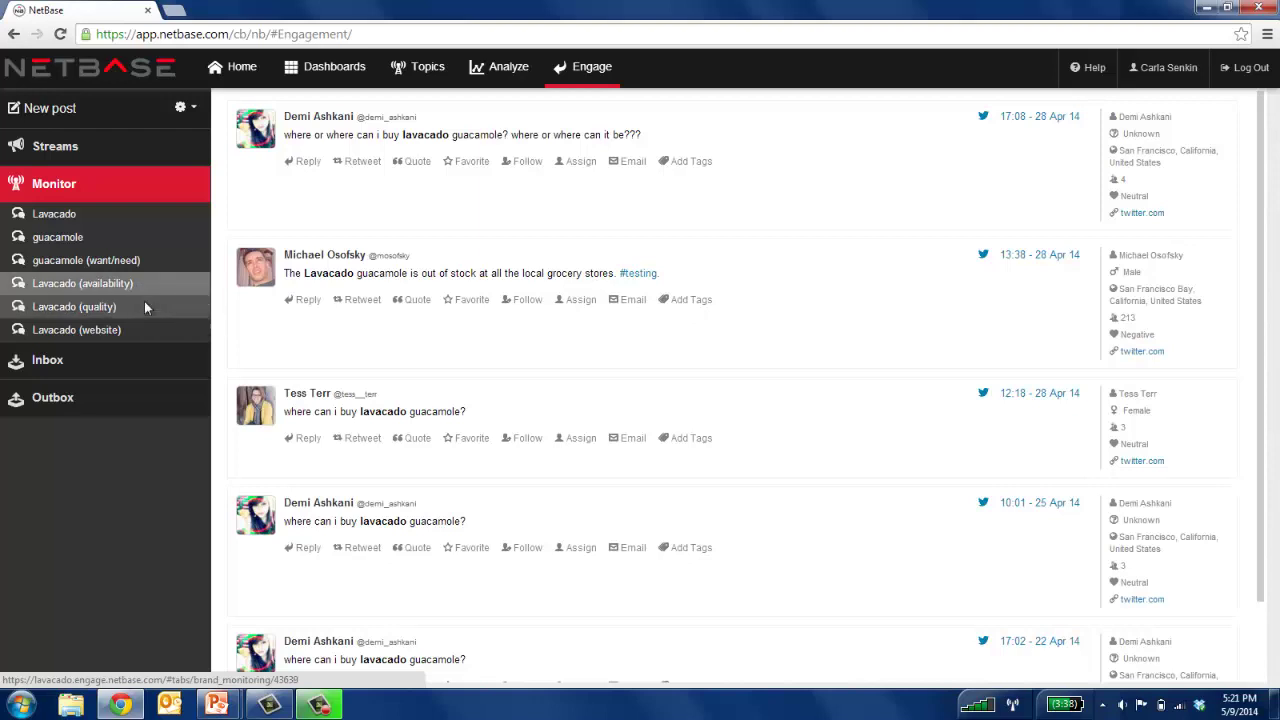
click(146, 307)
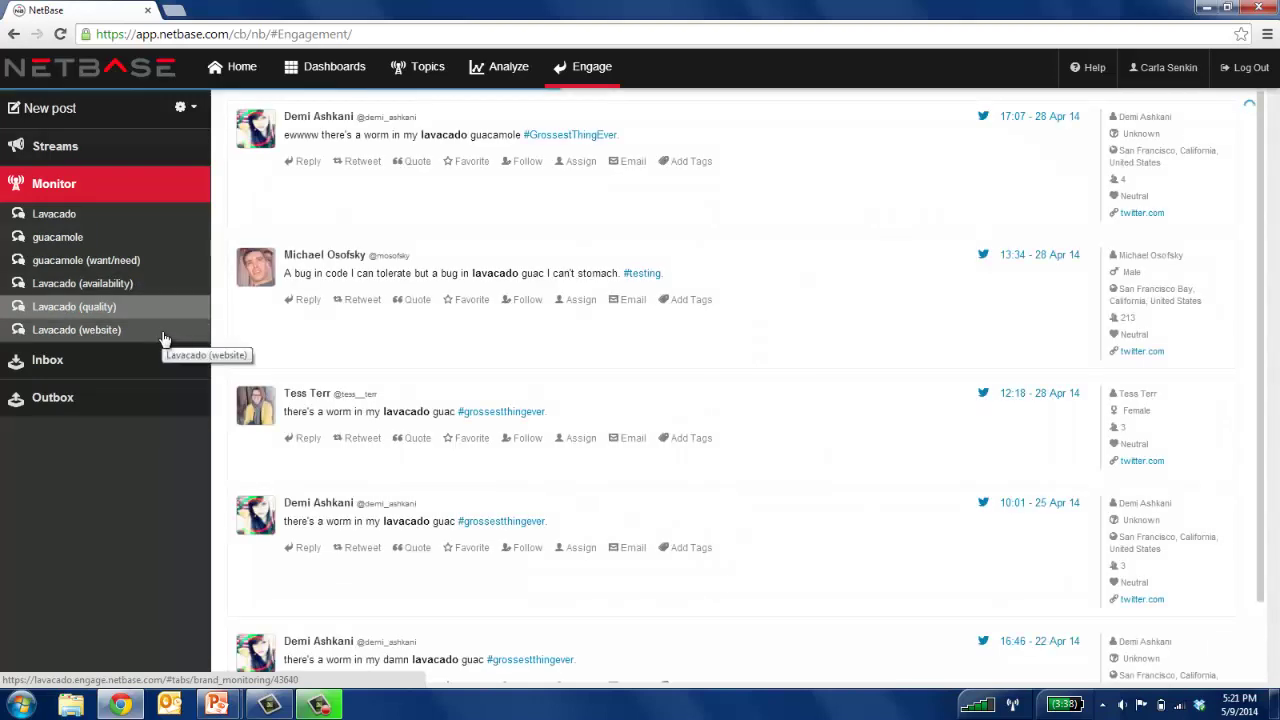
click(165, 335)
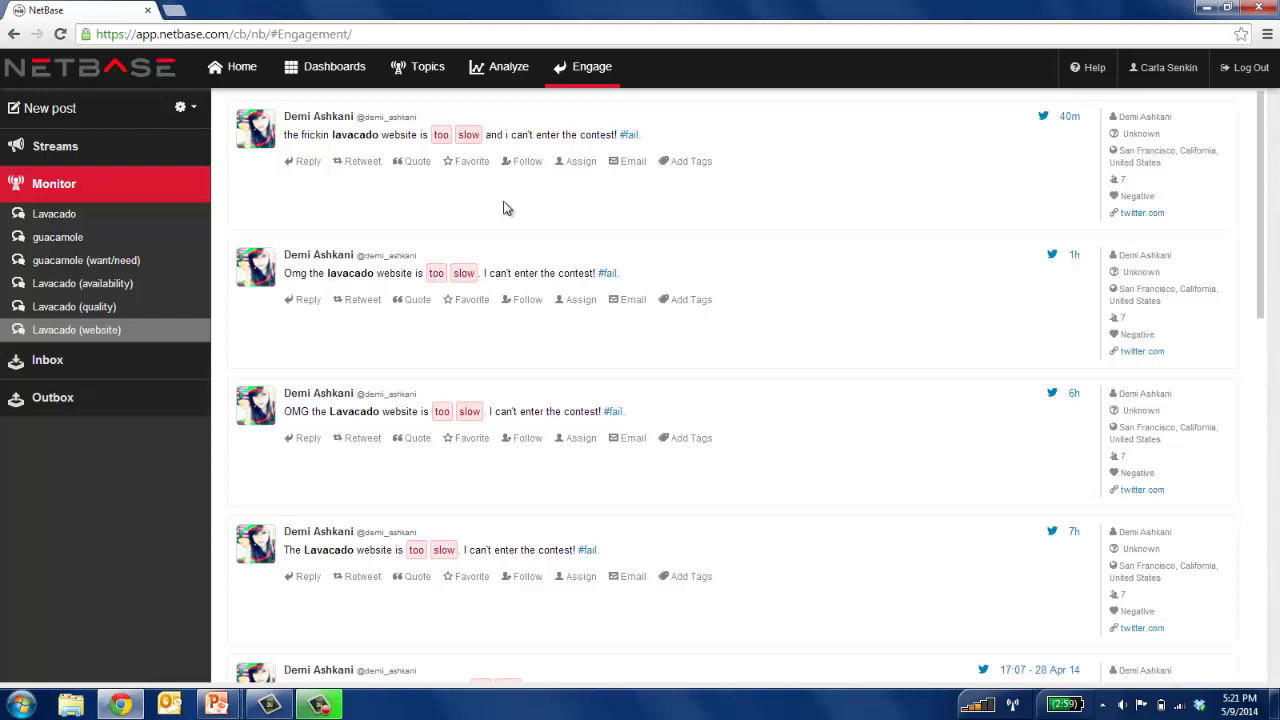
Start an assignment for the newest post about the slow website and set its queue to Website, leaving the assignee blank.
click(578, 168)
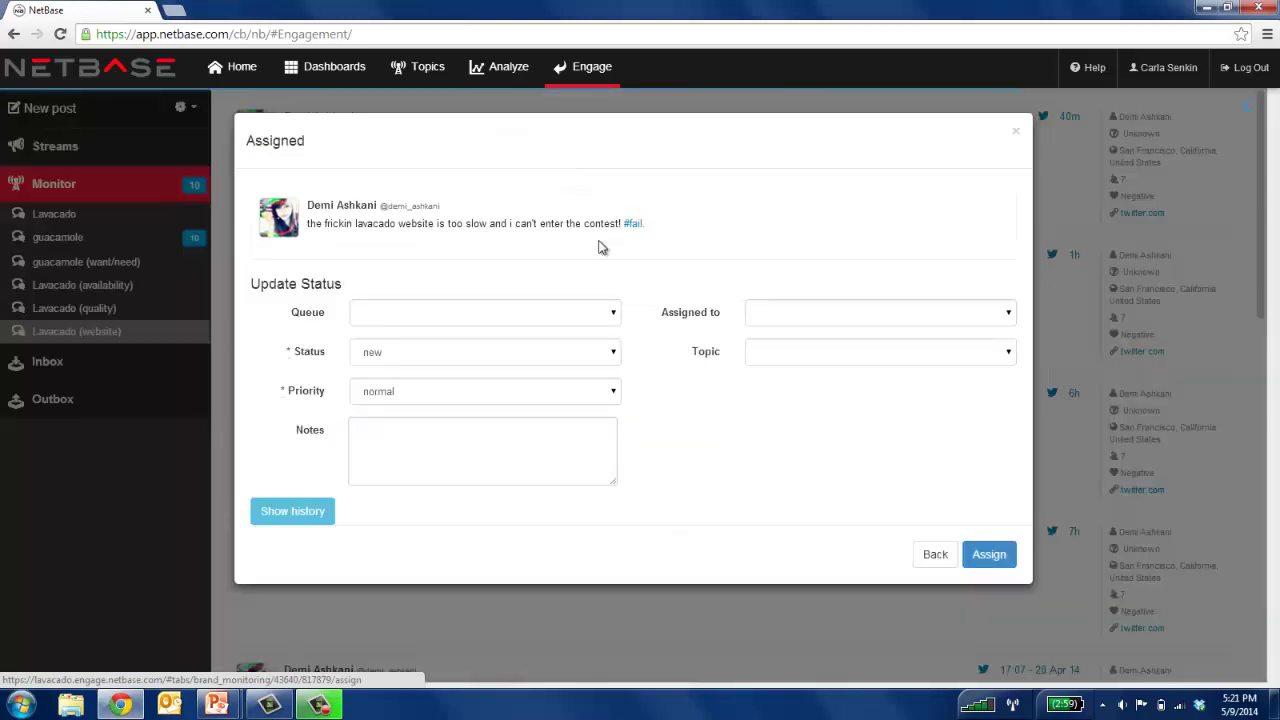
click(613, 316)
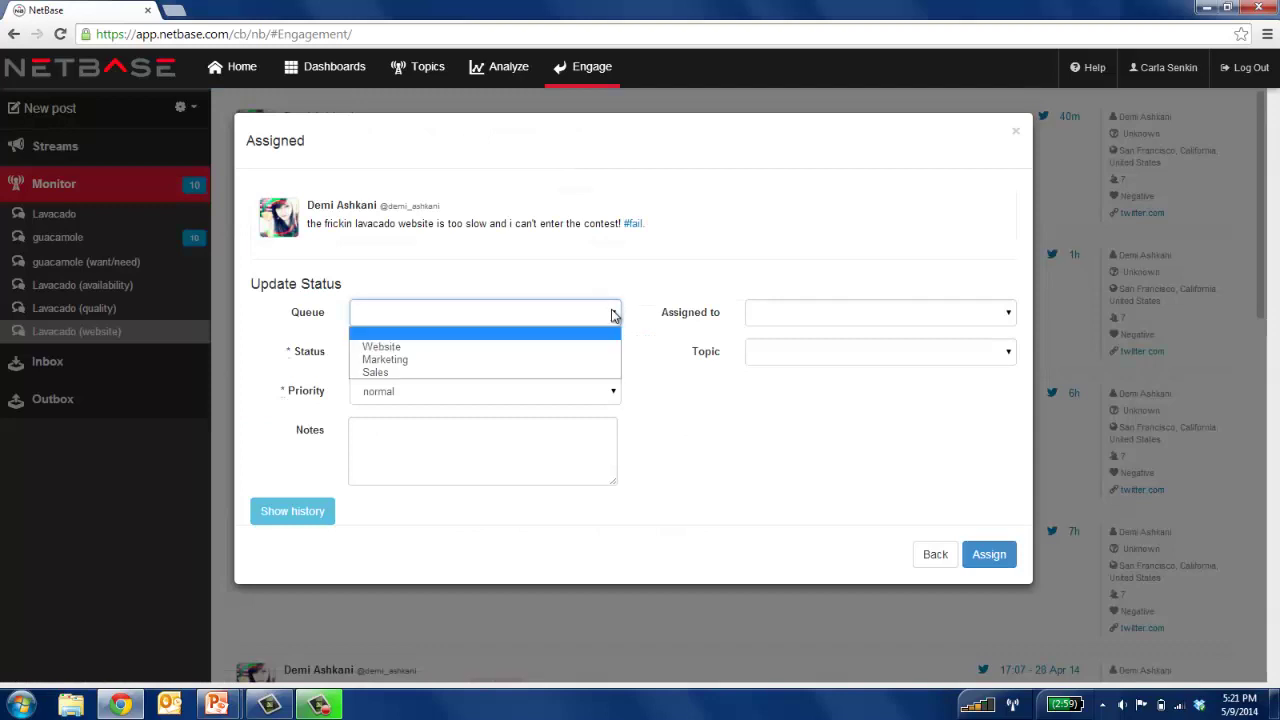
click(575, 350)
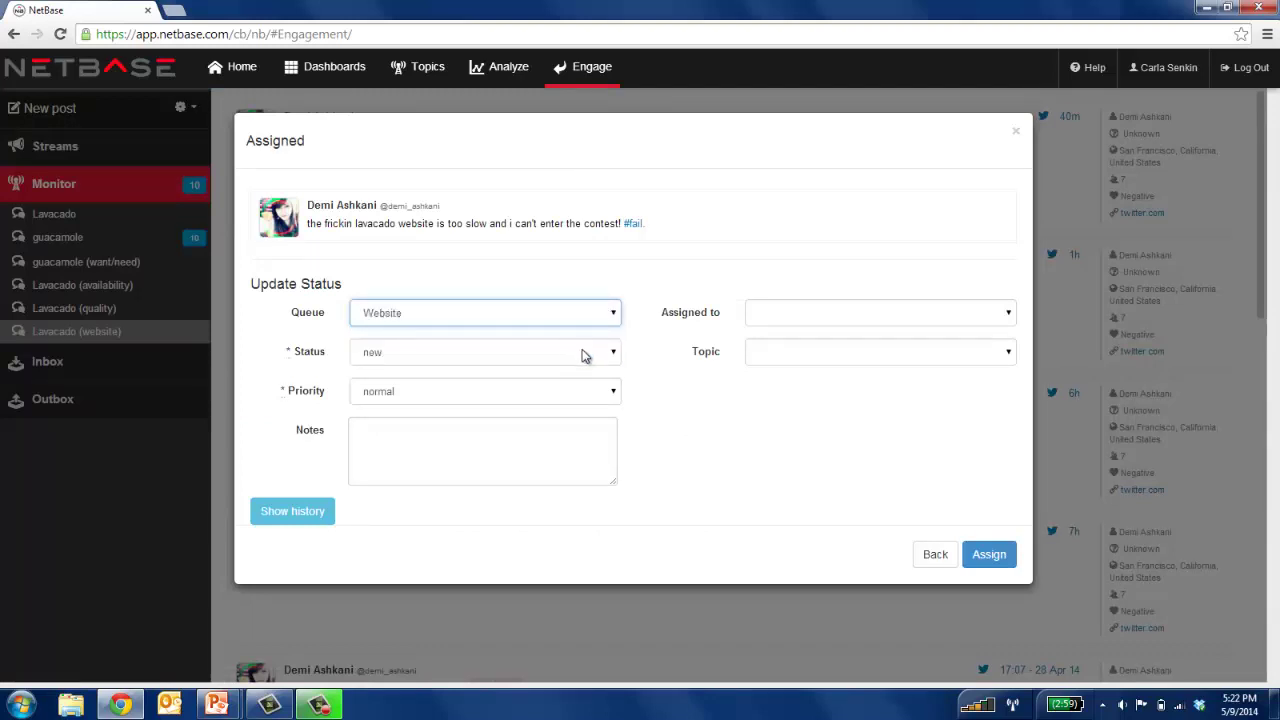
click(949, 315)
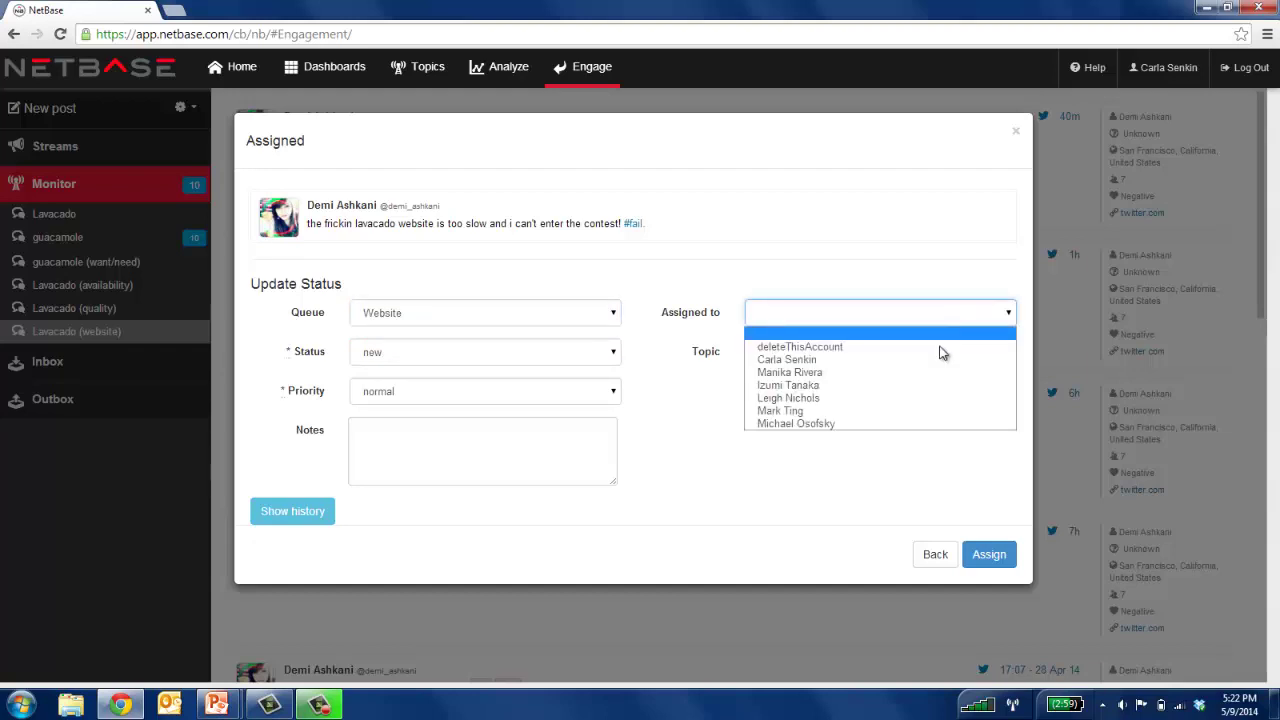
click(997, 317)
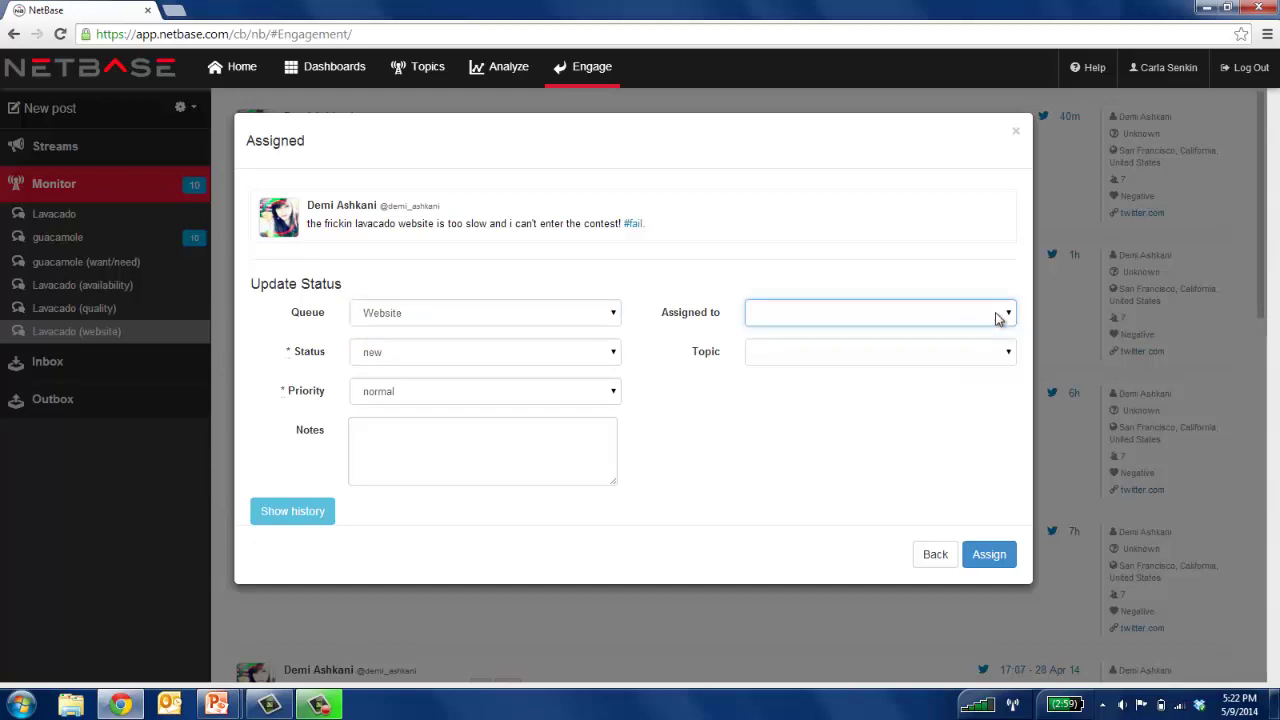
Assign the post with urgent priority and the note "IT can you please look into the slow website problem?".
click(522, 394)
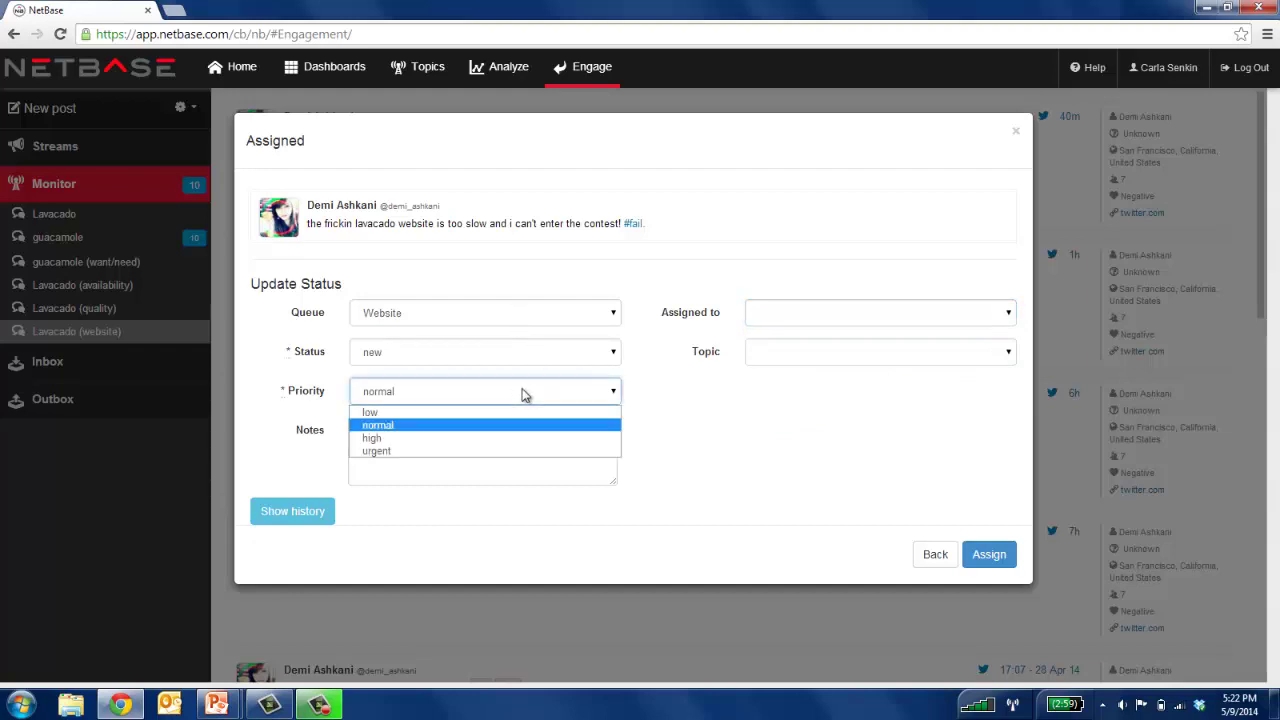
click(478, 451)
click(478, 447)
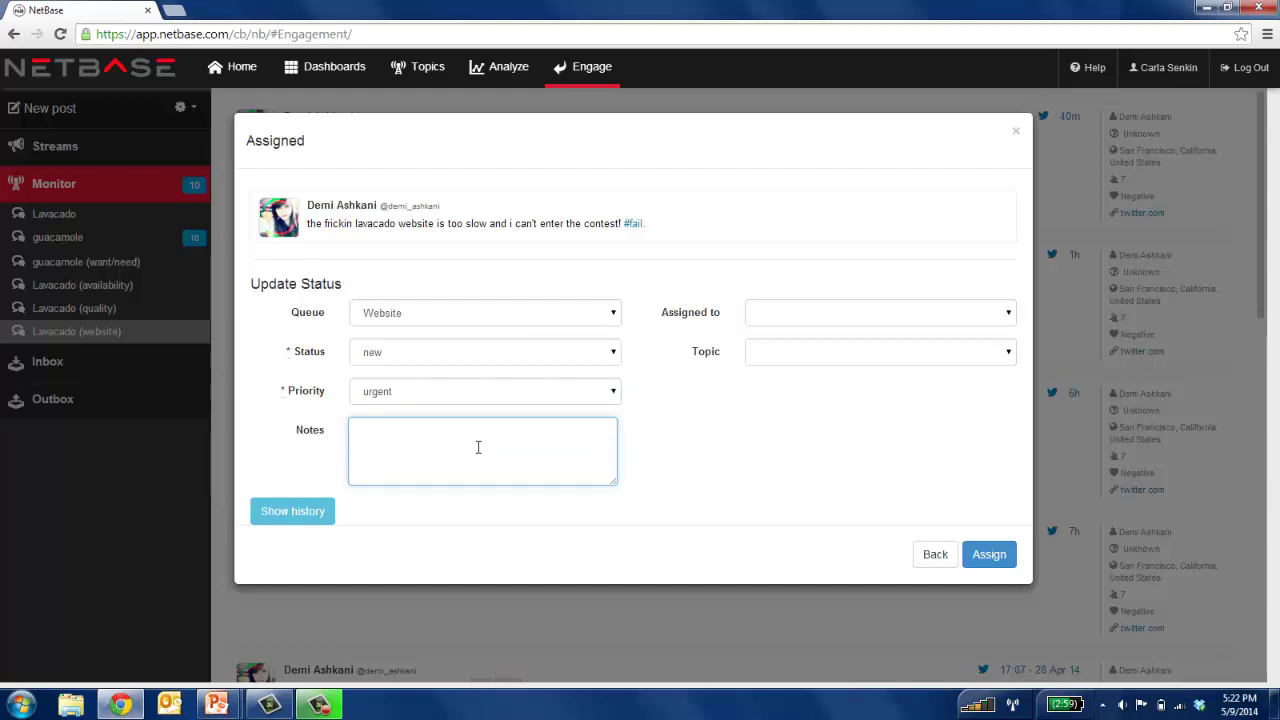
text(It )
text(T can you please lo)
text(ok into the slow w)
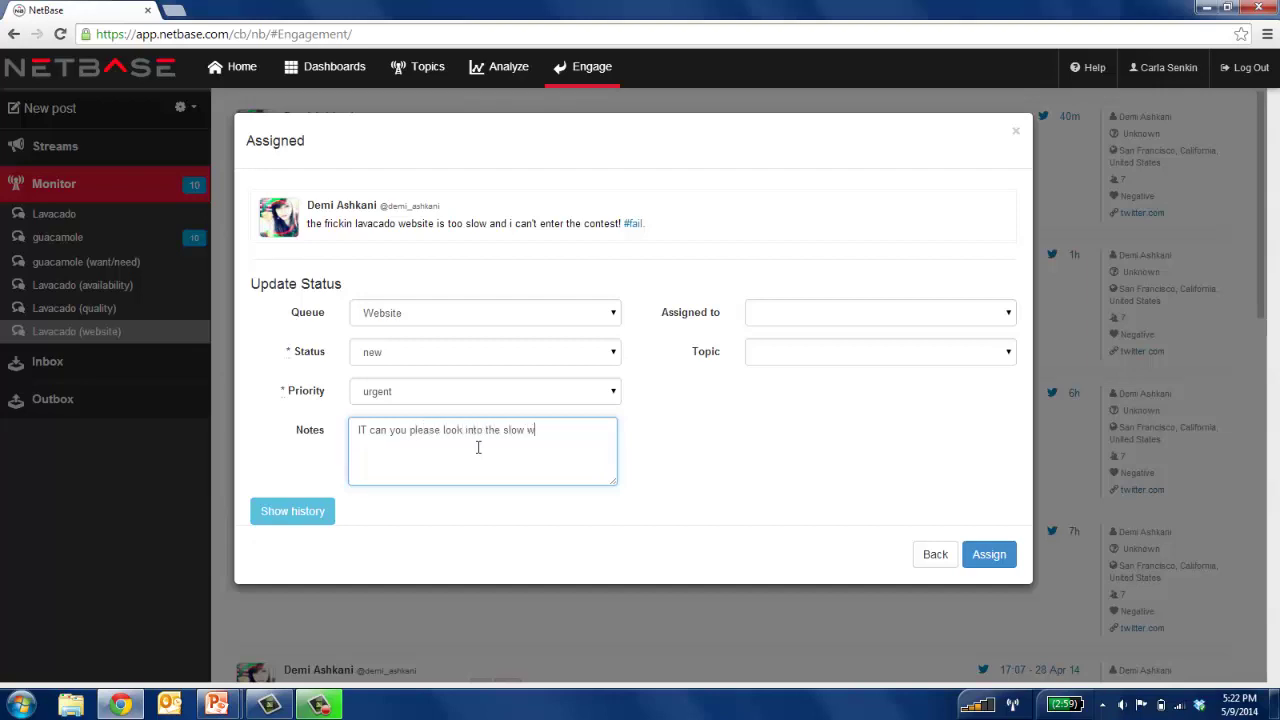
text(ebsite problem?)
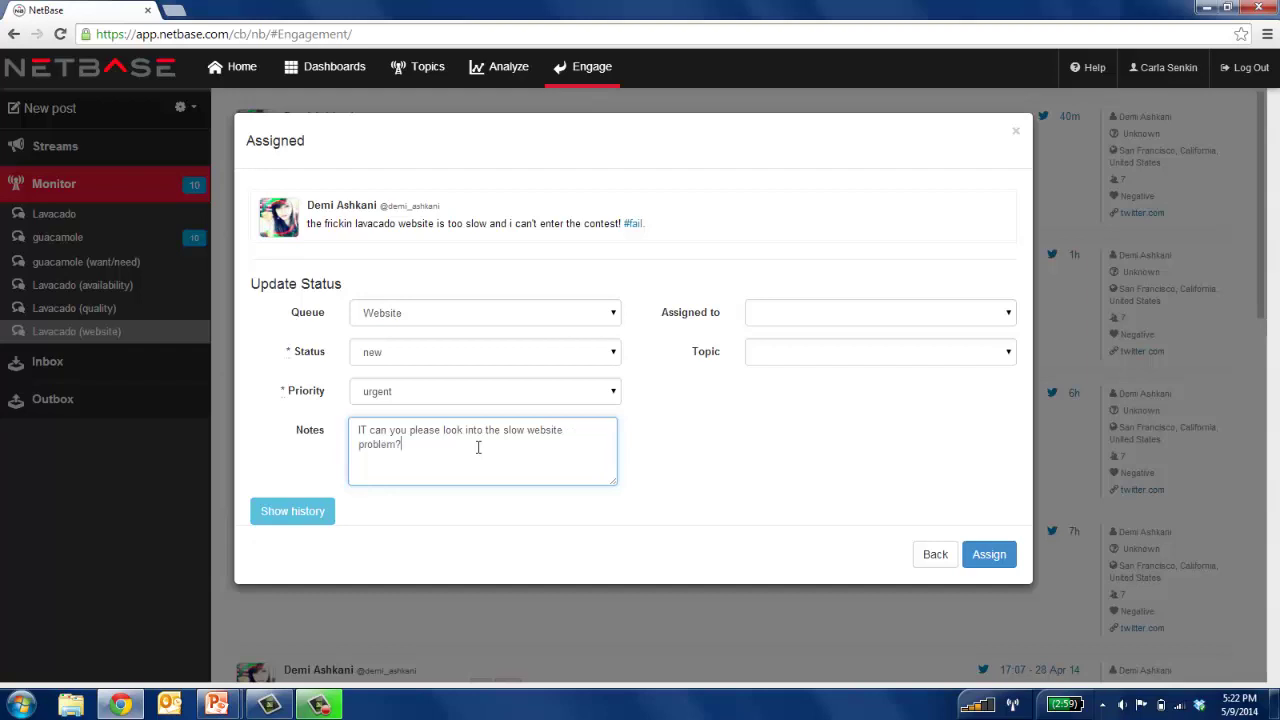
click(989, 557)
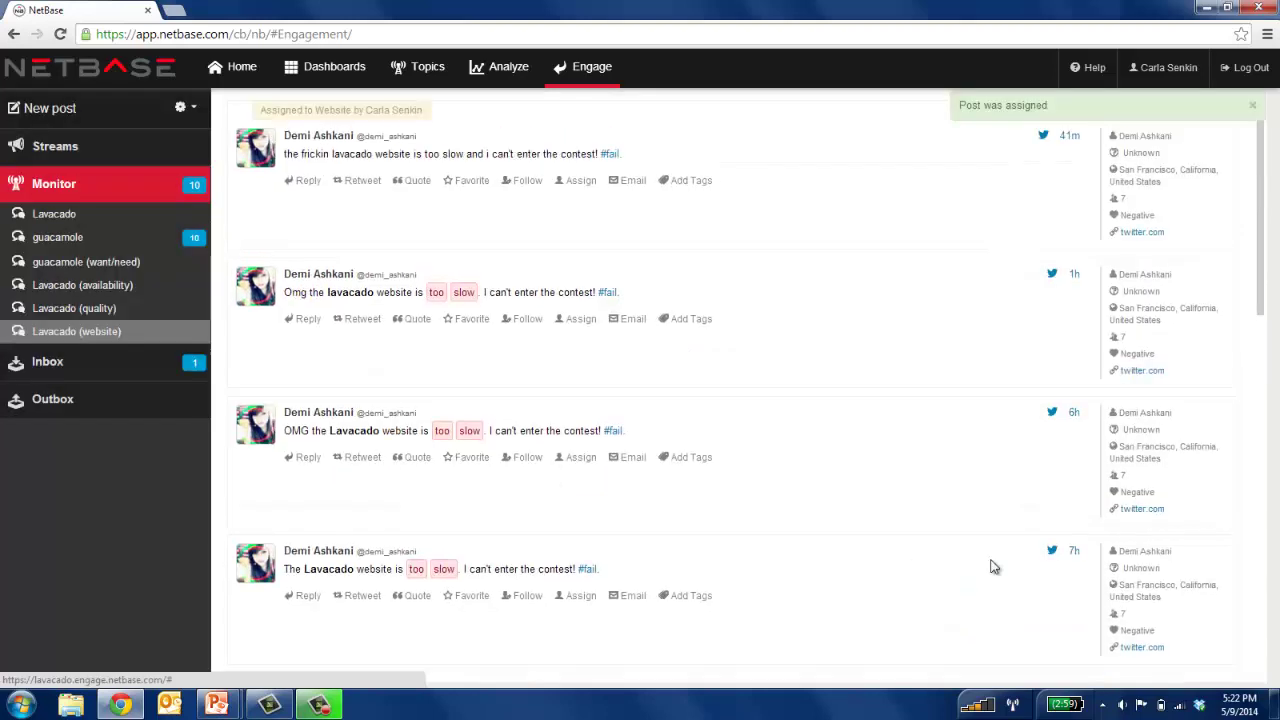
Log out, log back in with the Website team member's saved account, and open Engage.
click(1243, 72)
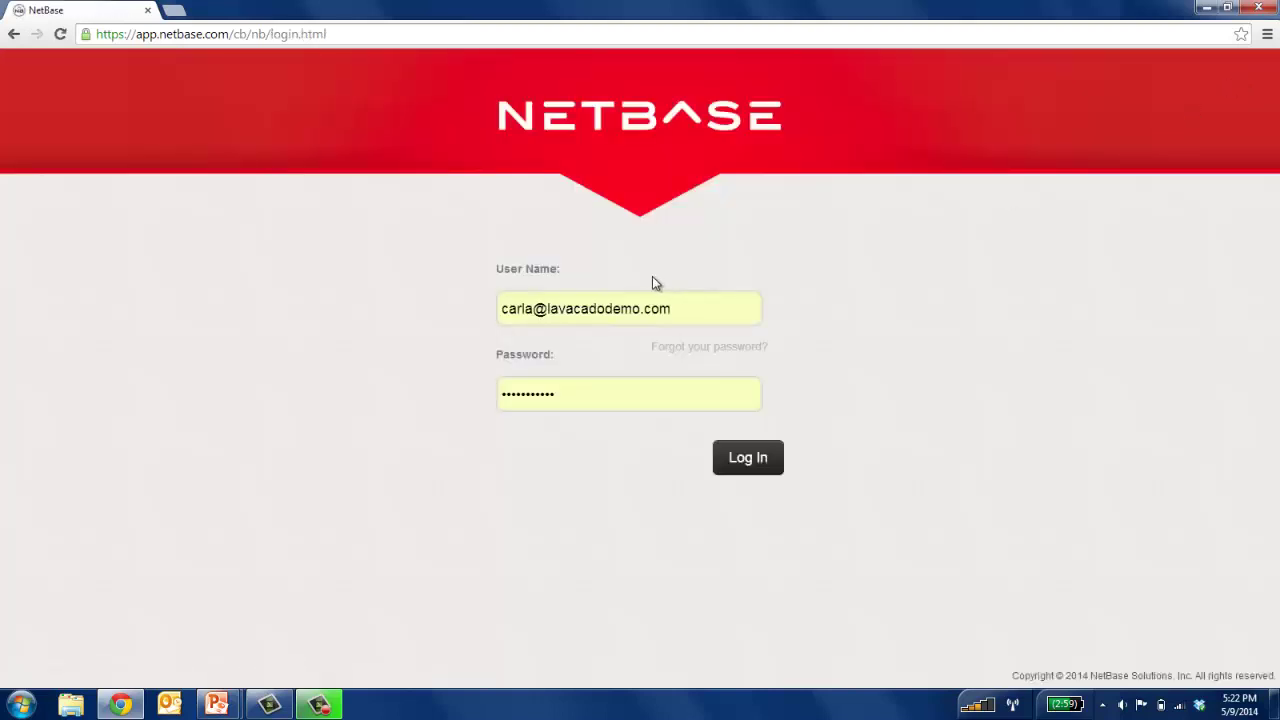
drag(536, 309, 431, 314)
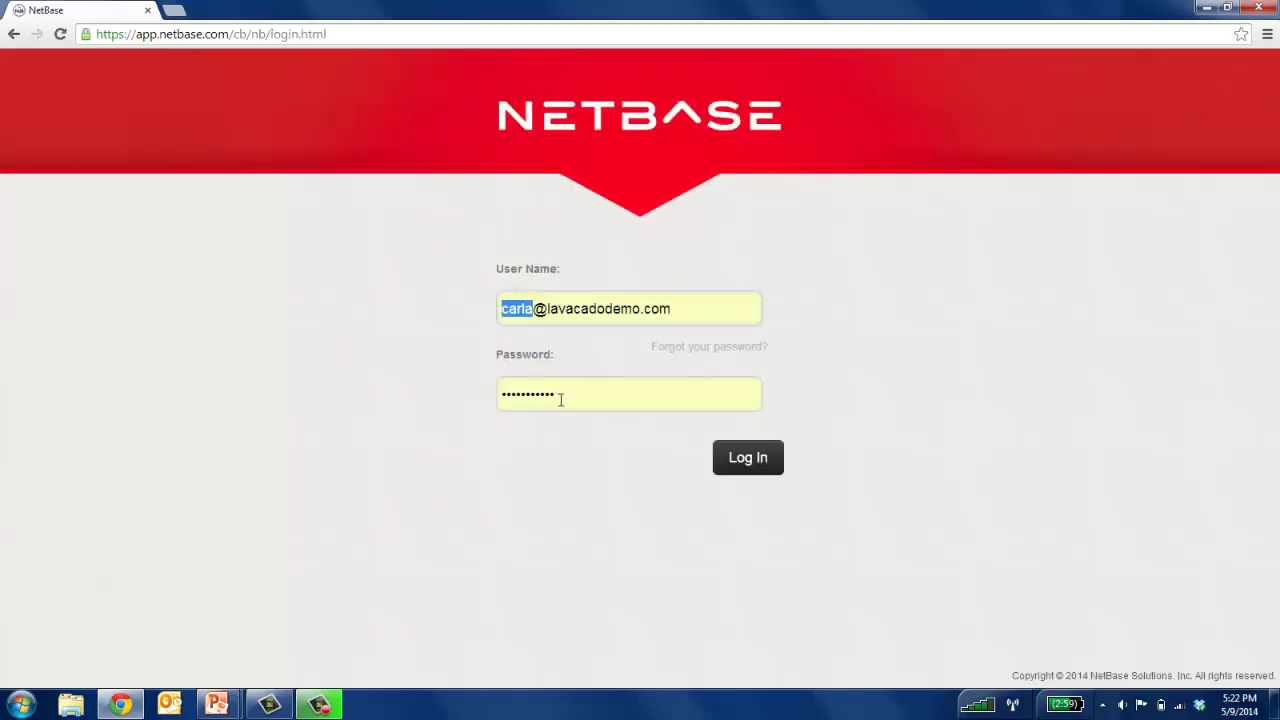
key(BackSpace)
text(izumi)
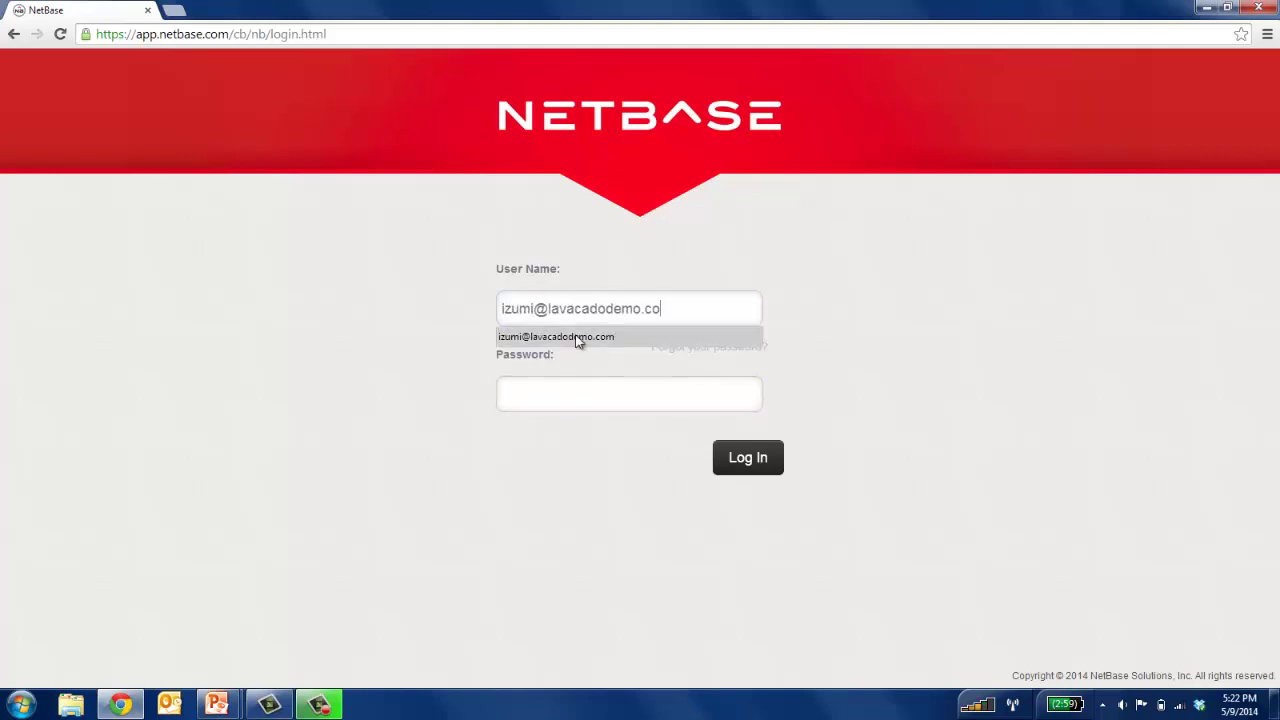
click(580, 340)
click(748, 458)
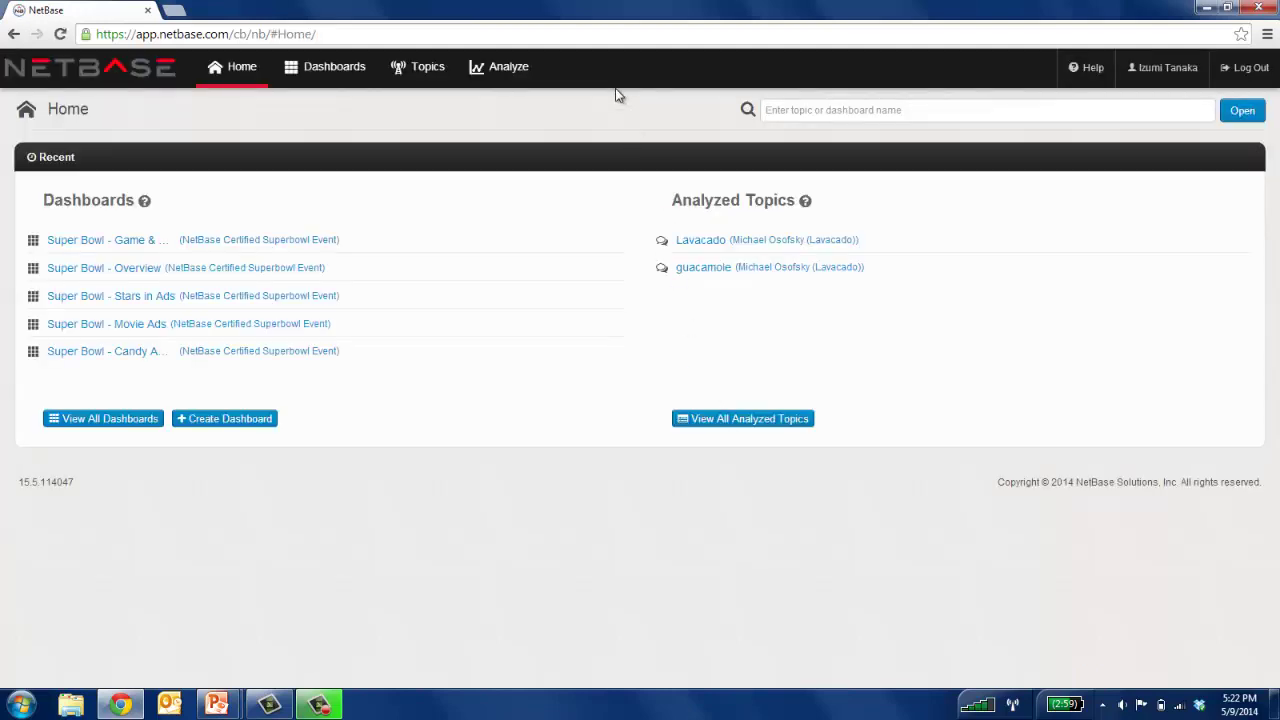
click(592, 67)
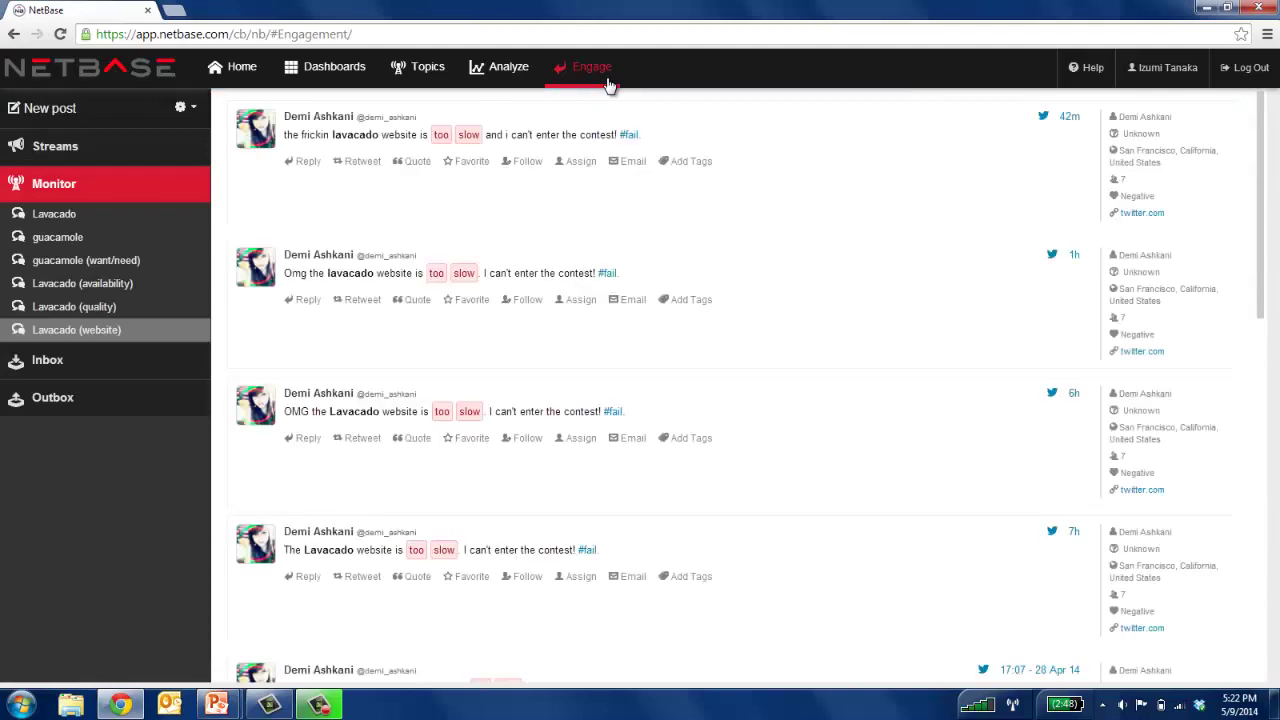
Open My Assignments in the inbox and filter the assigned posts by urgent priority.
click(110, 368)
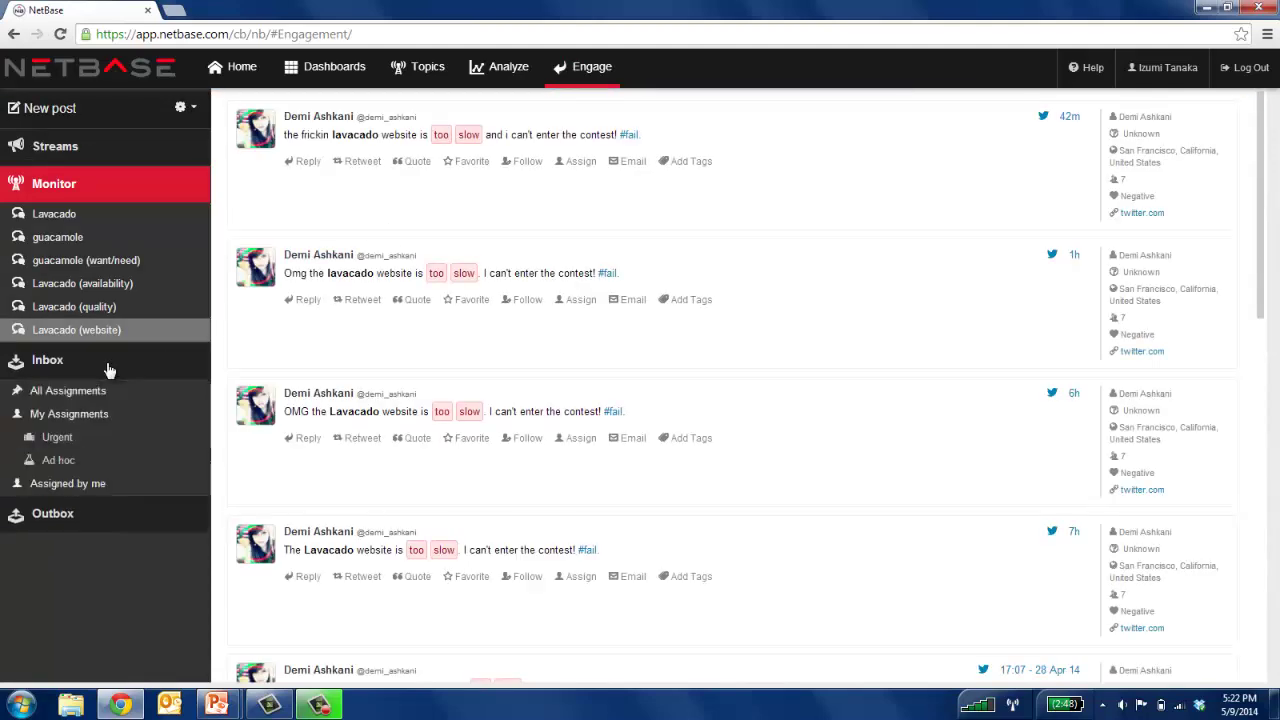
click(85, 425)
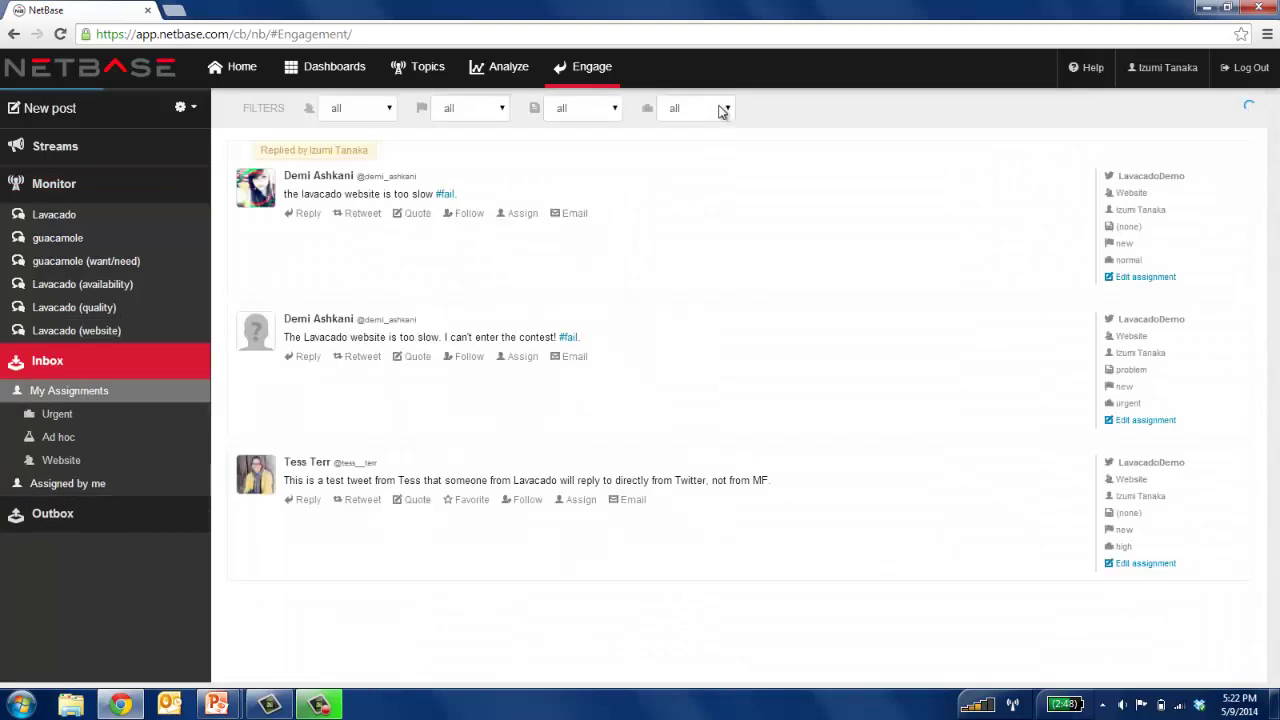
click(722, 110)
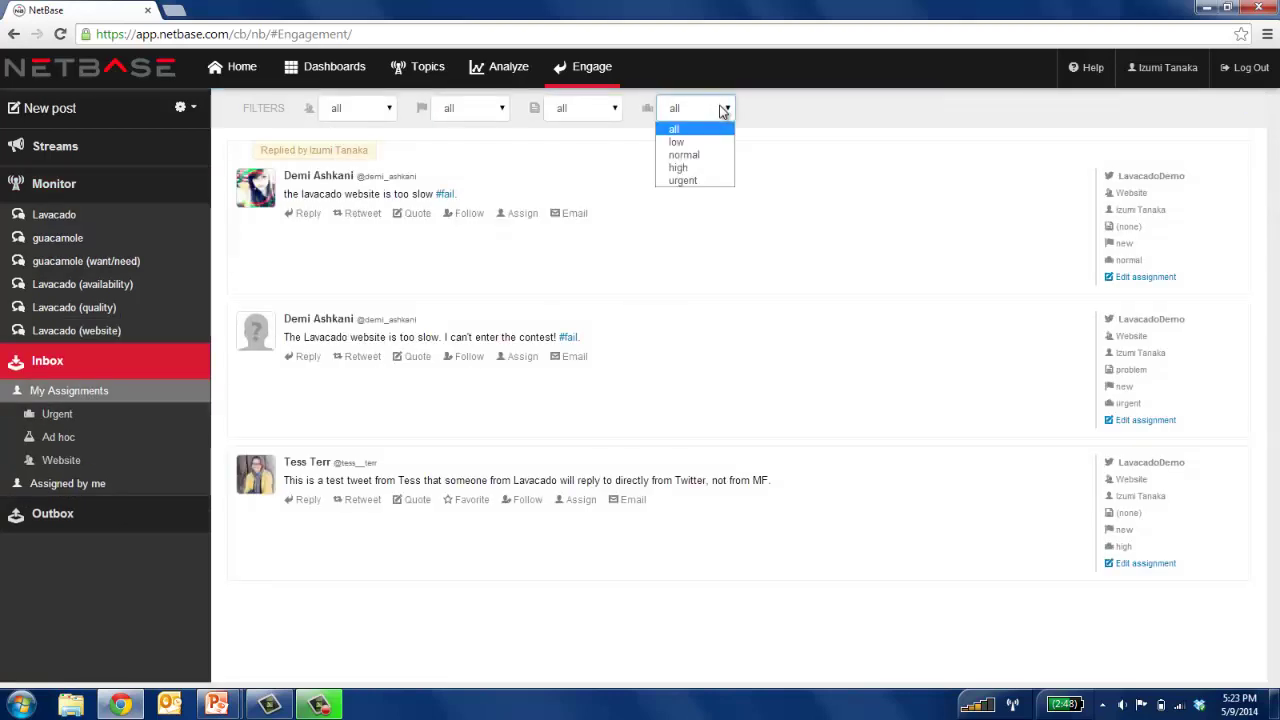
click(703, 181)
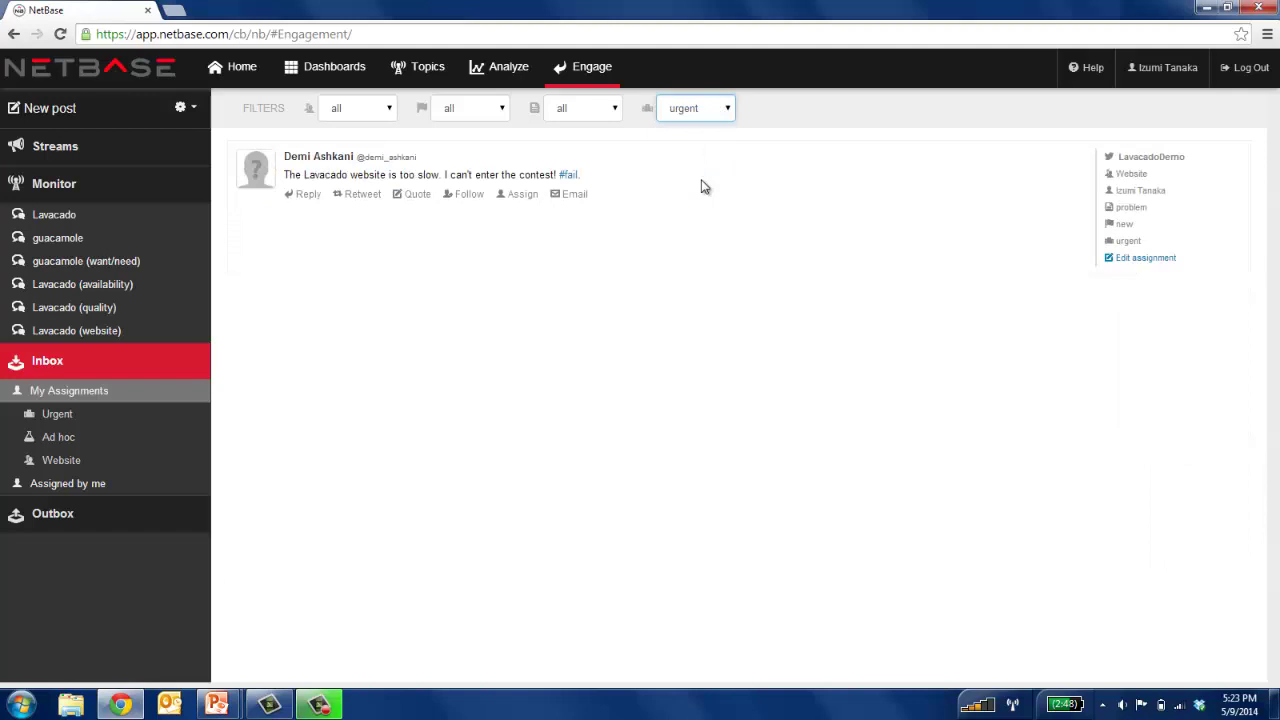
Edit the urgent website post's assignment, clearing the assignee and changing the queue to Marketing.
click(524, 196)
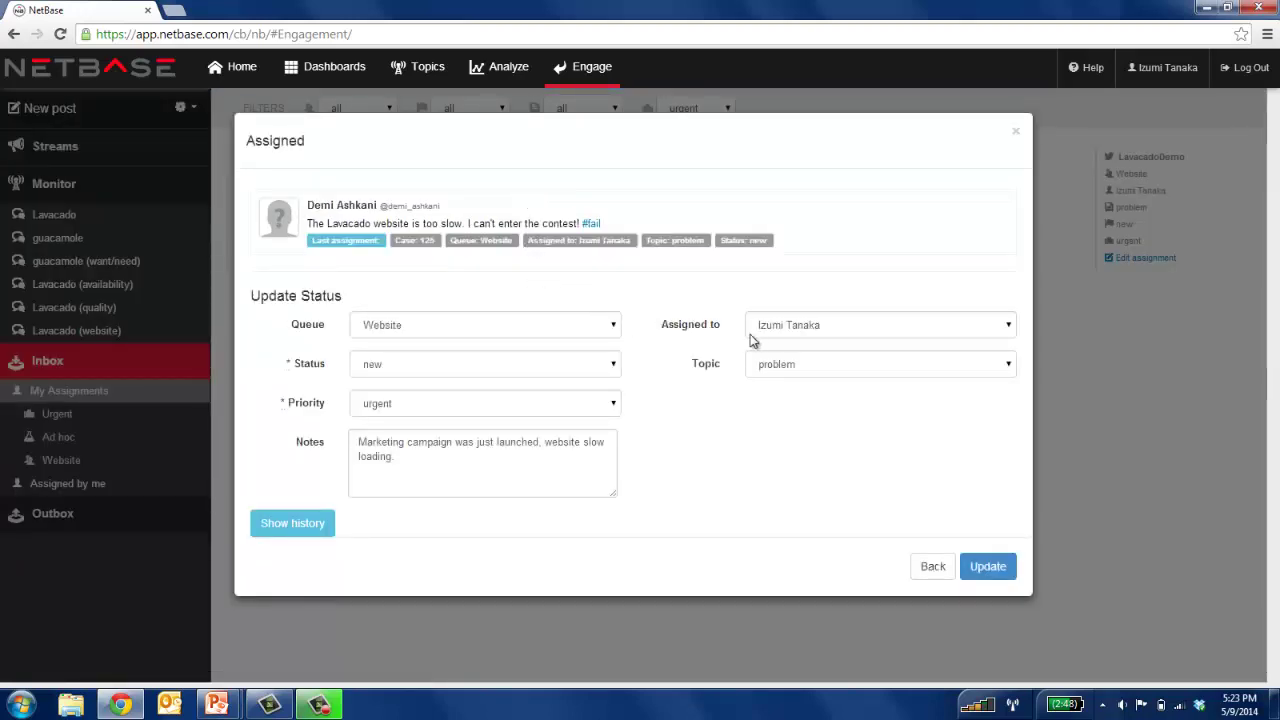
click(777, 330)
click(777, 347)
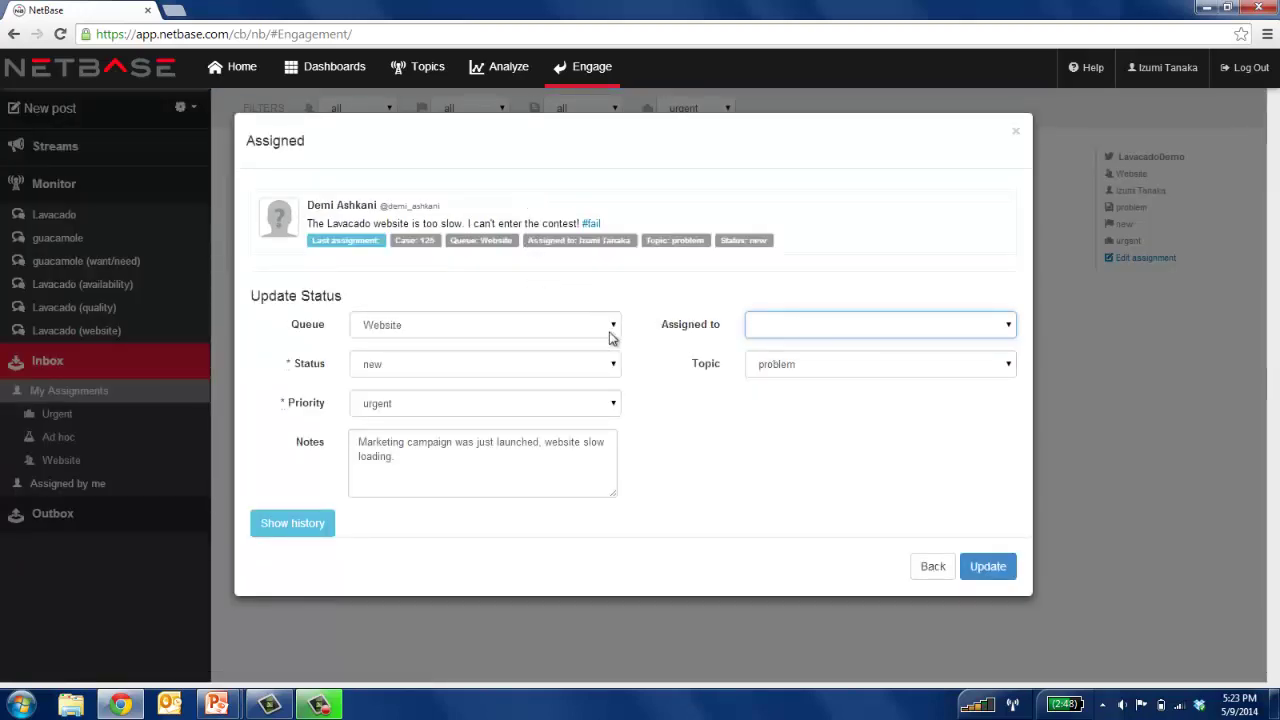
click(610, 332)
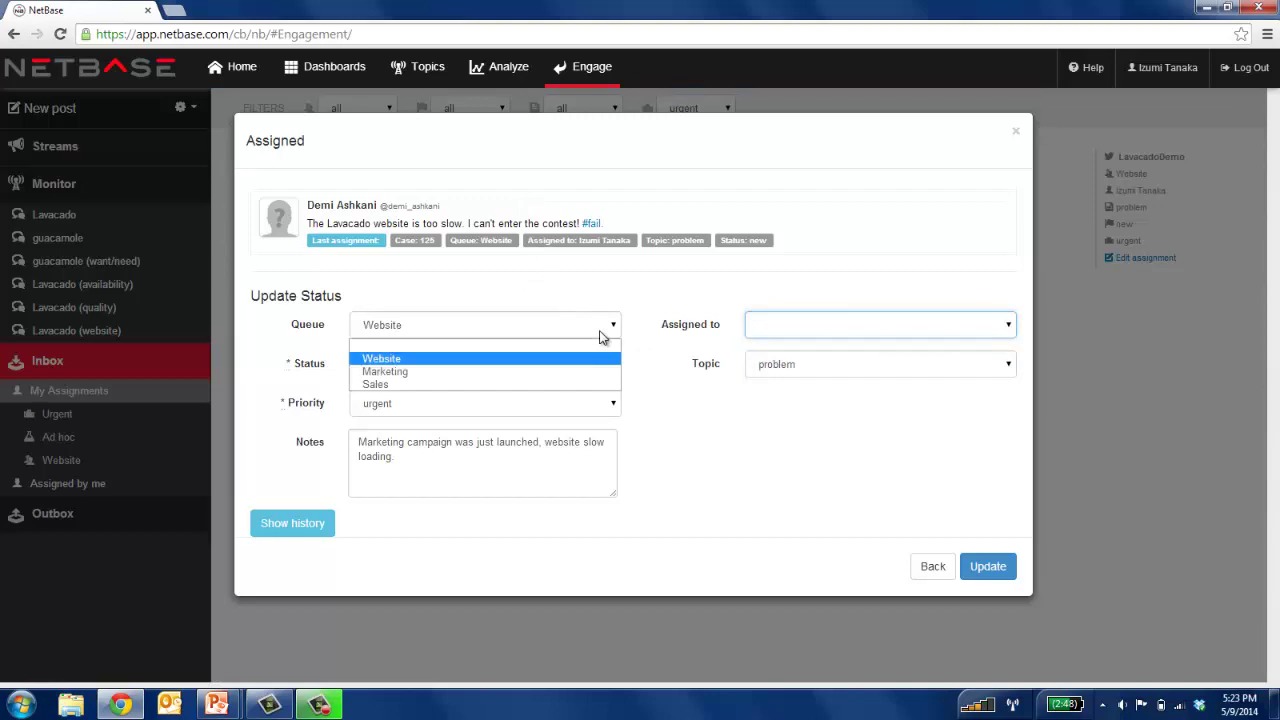
click(530, 372)
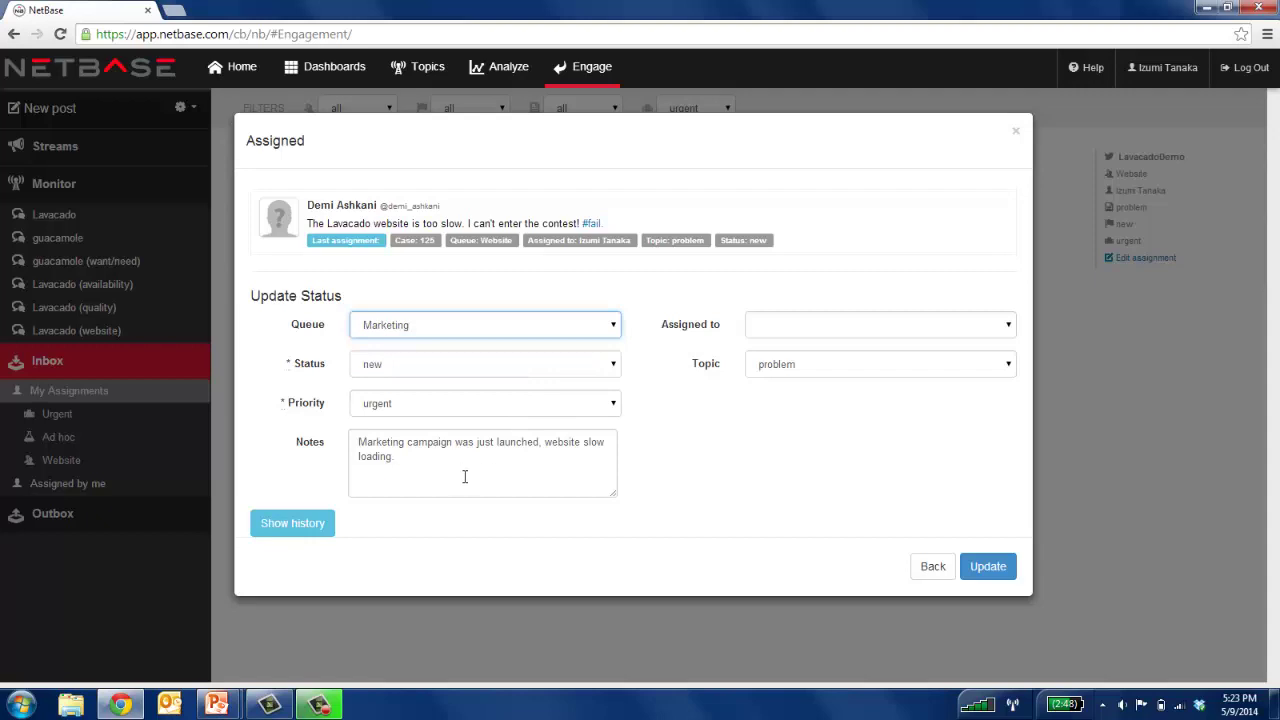
Replace the assignment notes with "Is there another way to enter the contest?" and update the assignment.
drag(398, 456, 302, 405)
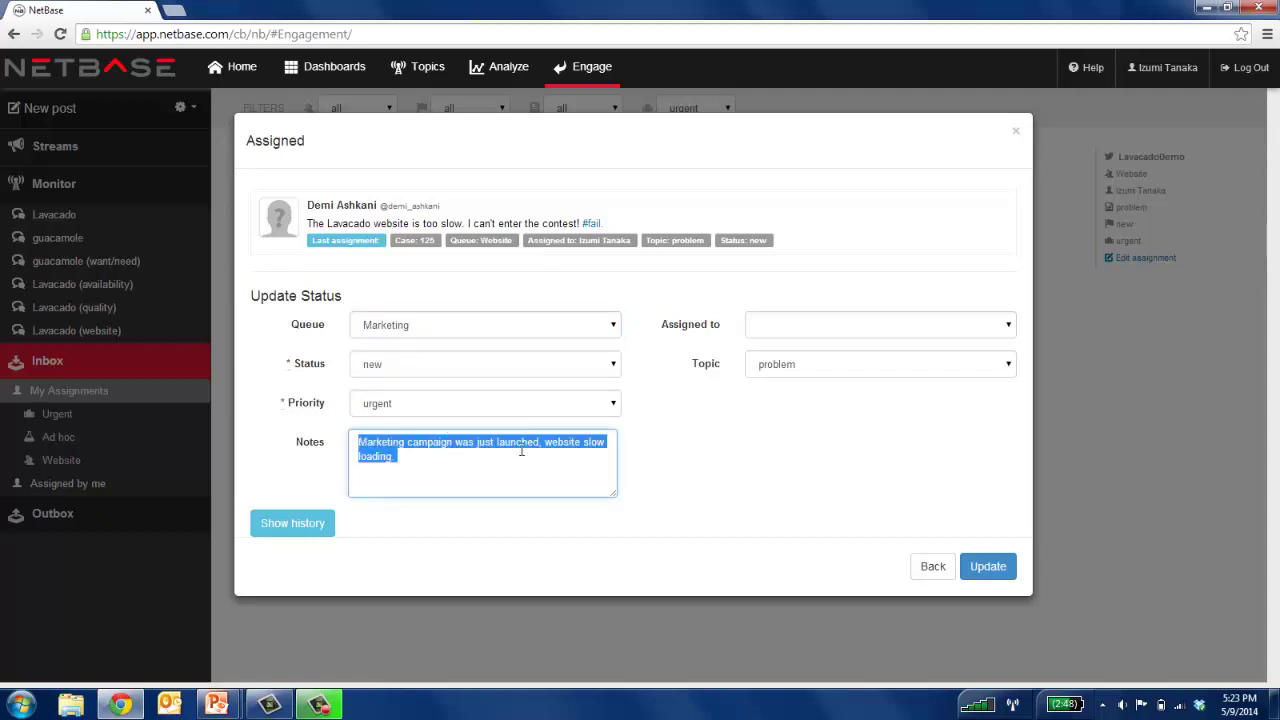
text(Is there another way to enter the )
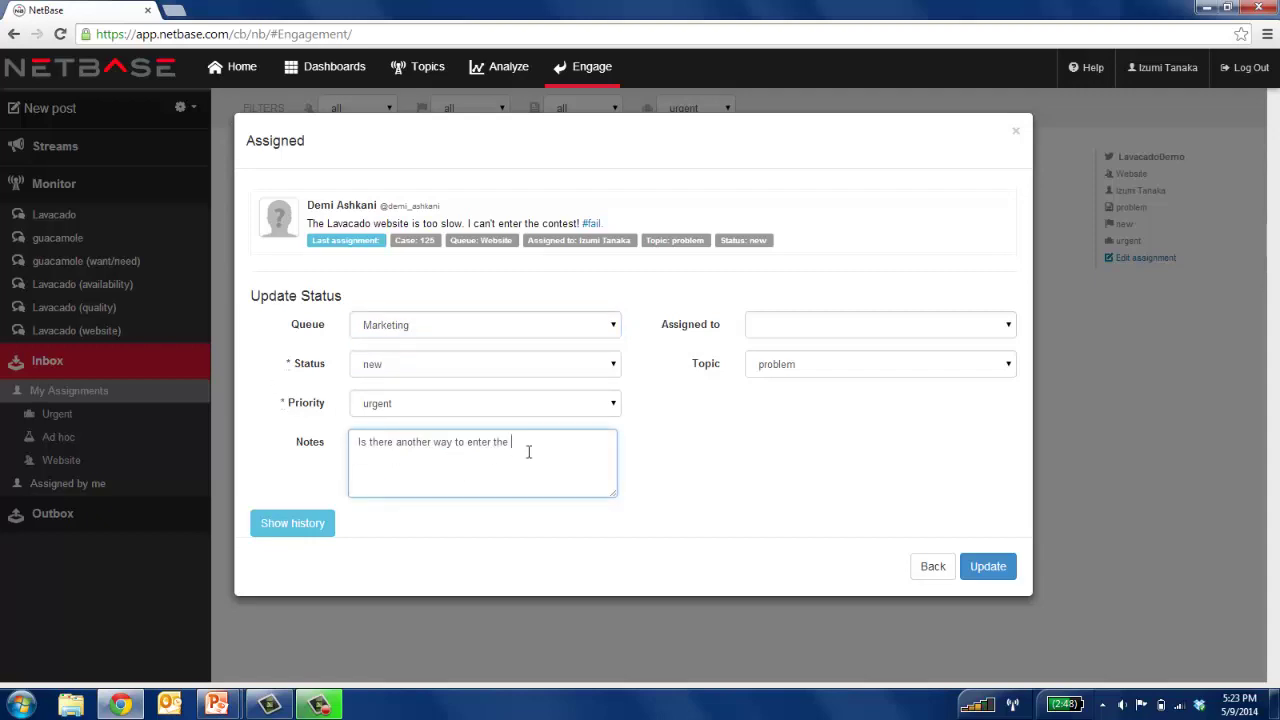
text(contest?)
click(1002, 568)
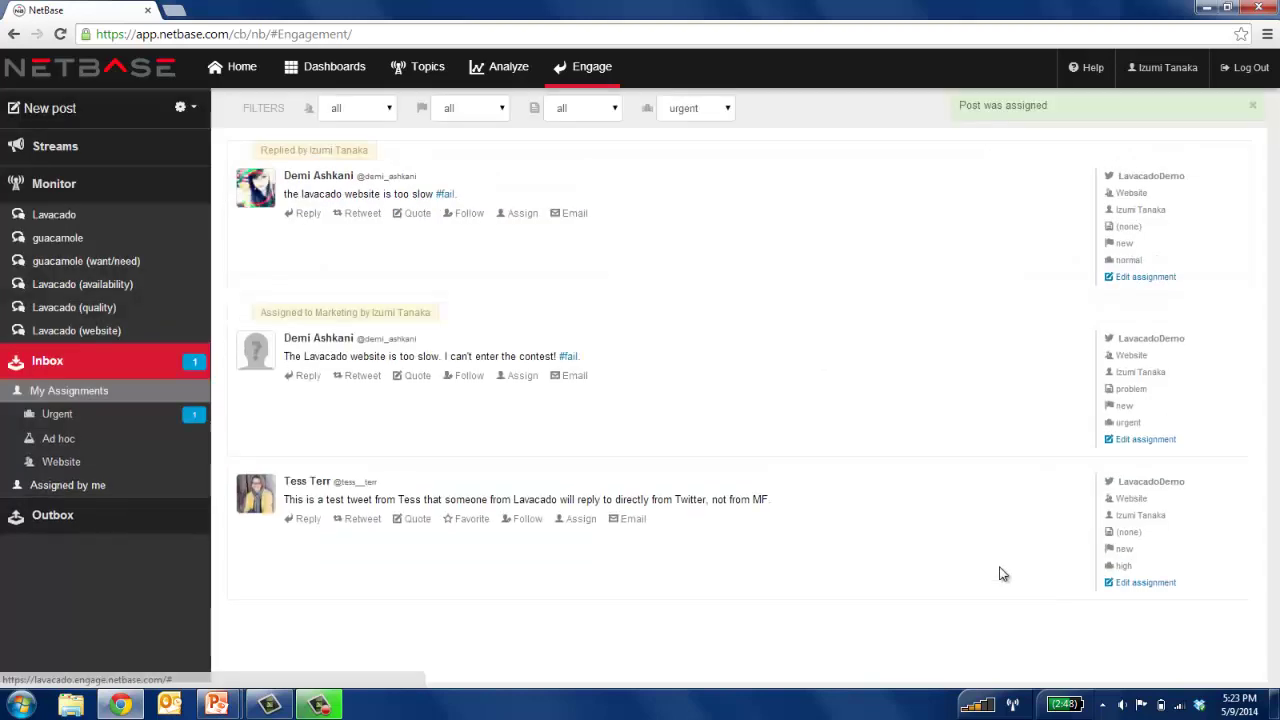
Log out, log back in with the Marketing team member's saved account, and open Engage.
click(1250, 69)
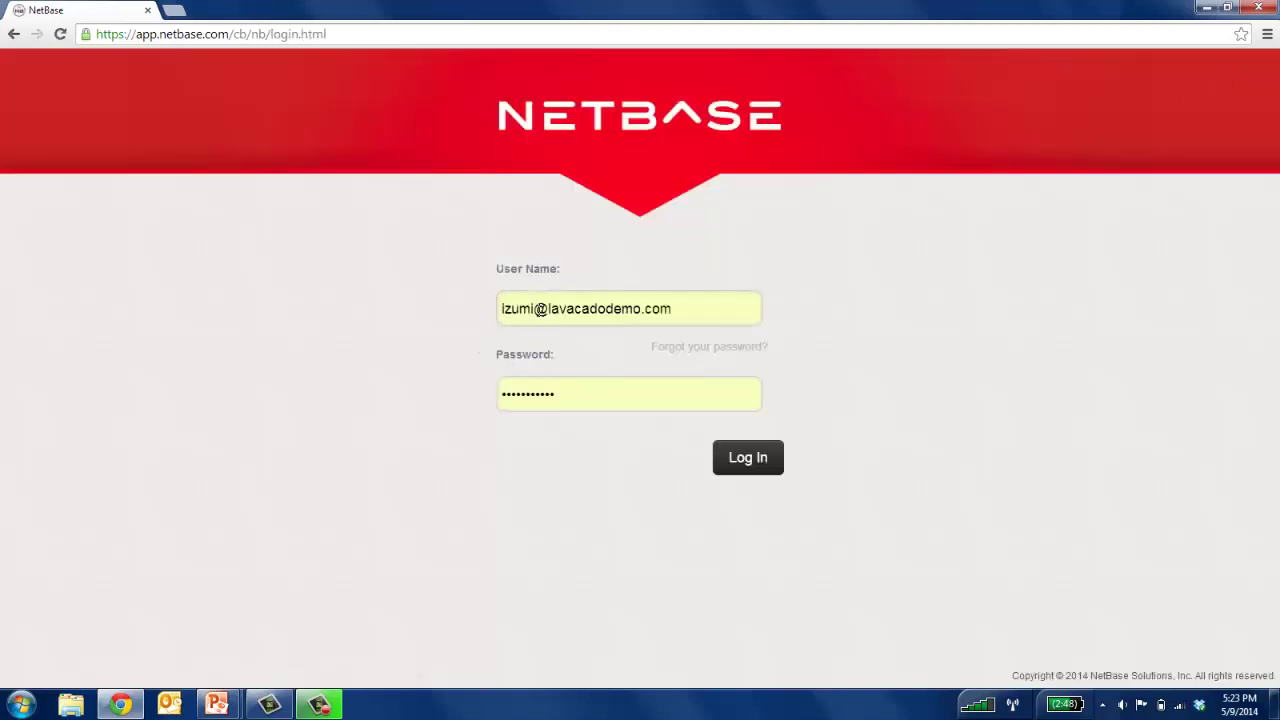
drag(535, 309, 459, 330)
text(manag)
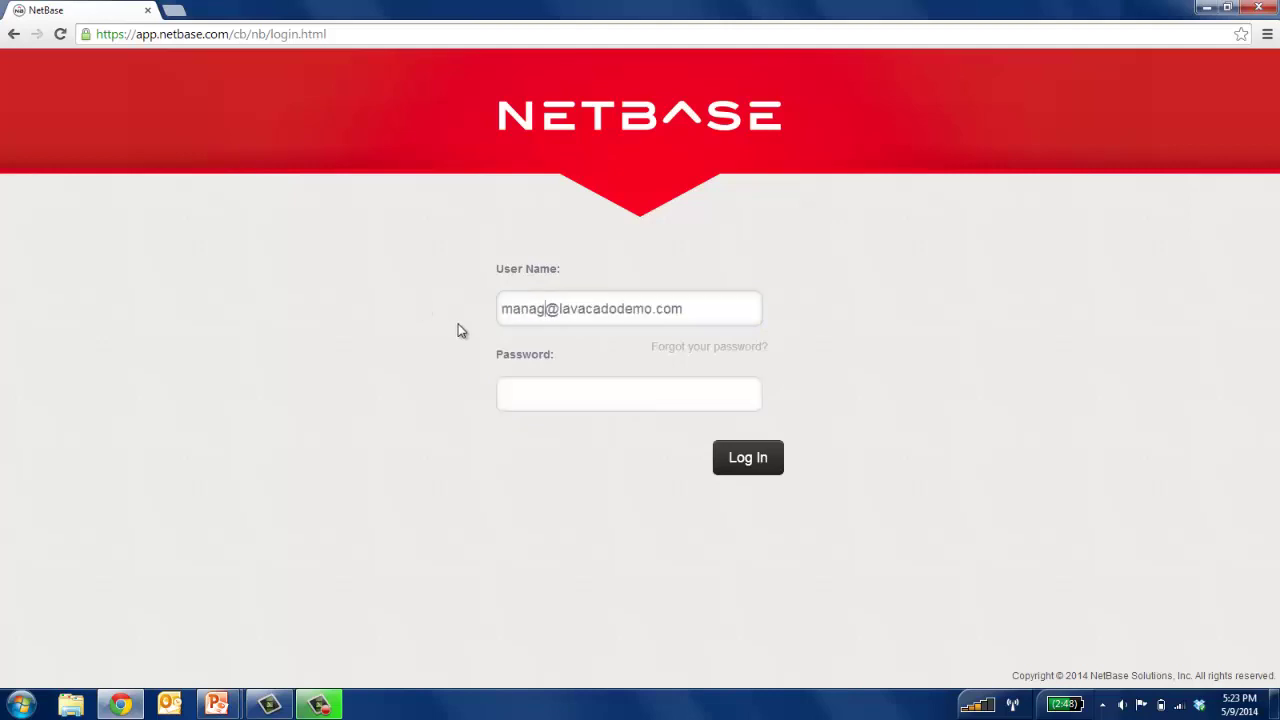
key(BackSpace)
key(BackSpace)
key(BackSpace)
text(rk)
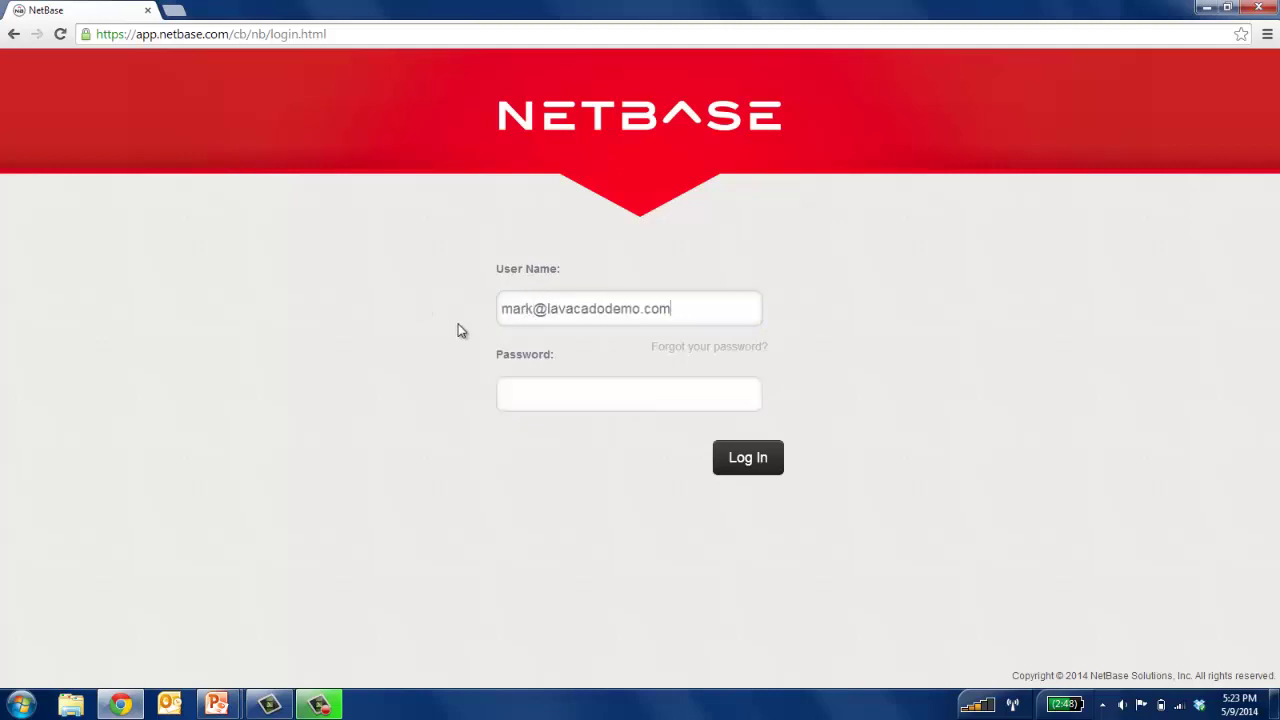
click(510, 337)
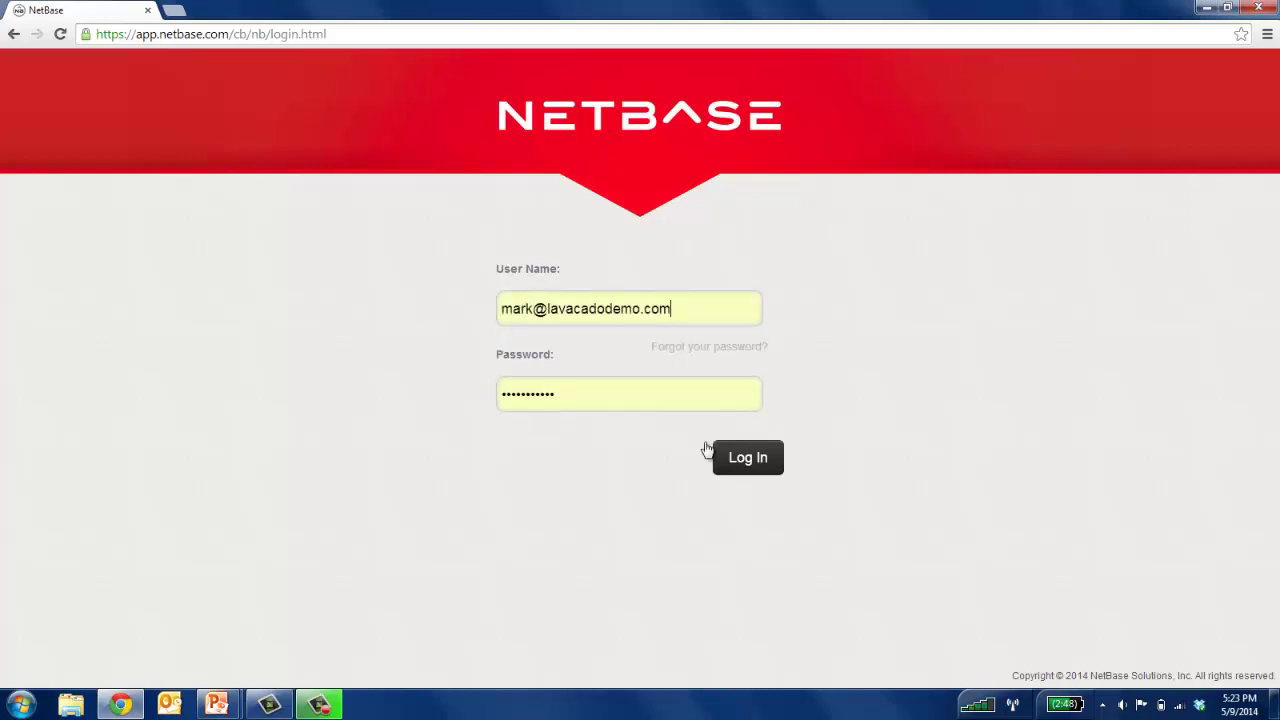
click(748, 457)
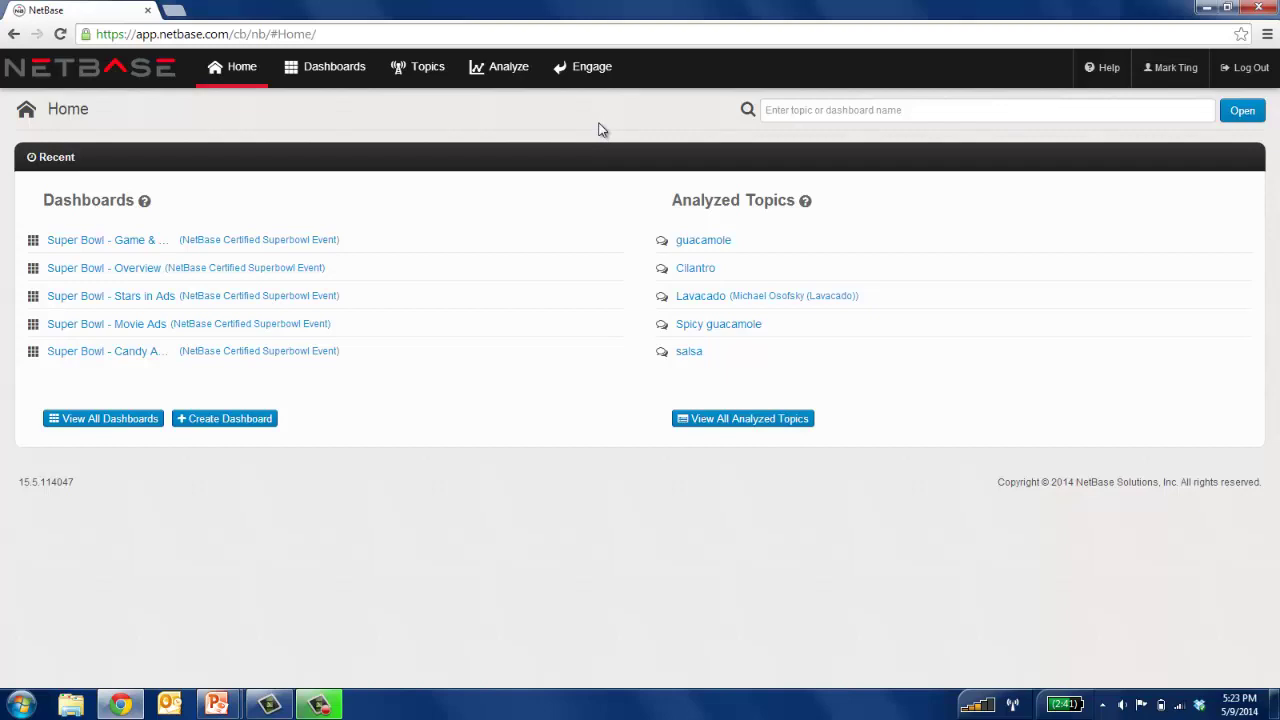
click(597, 79)
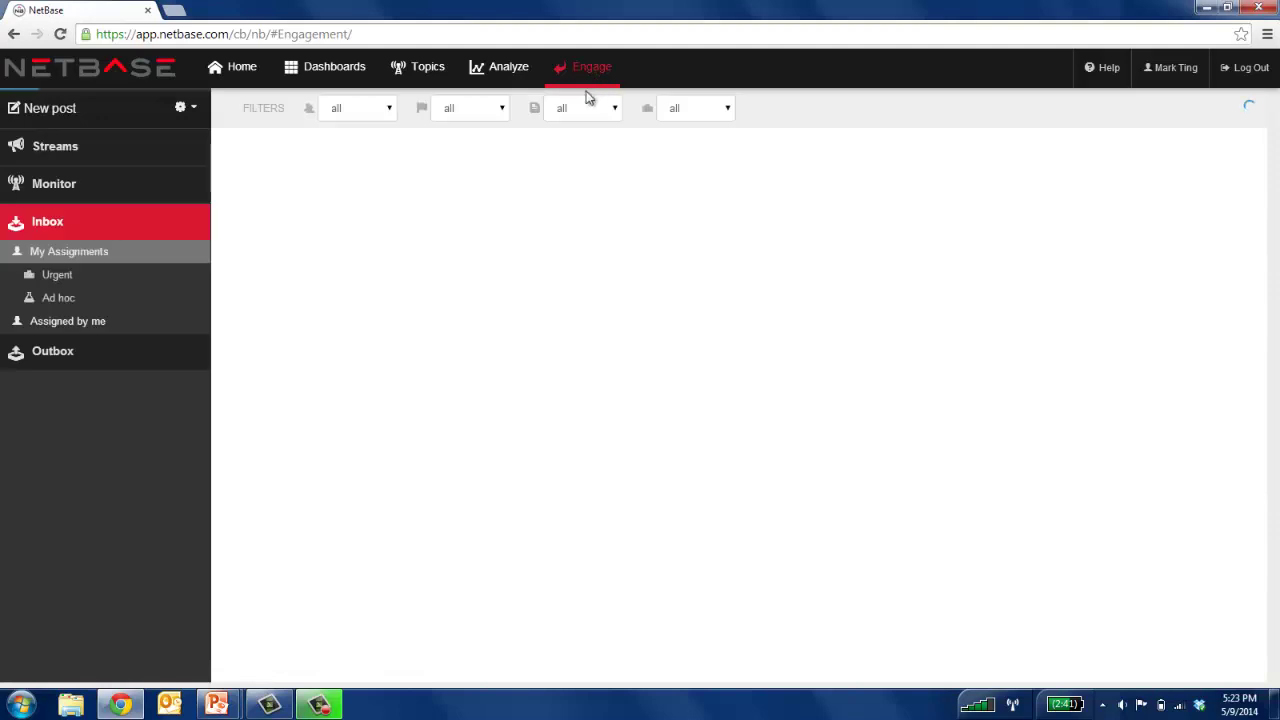
Open the urgent assignments and review the assignment history of the slow website post, leaving its assignment unchanged.
click(98, 280)
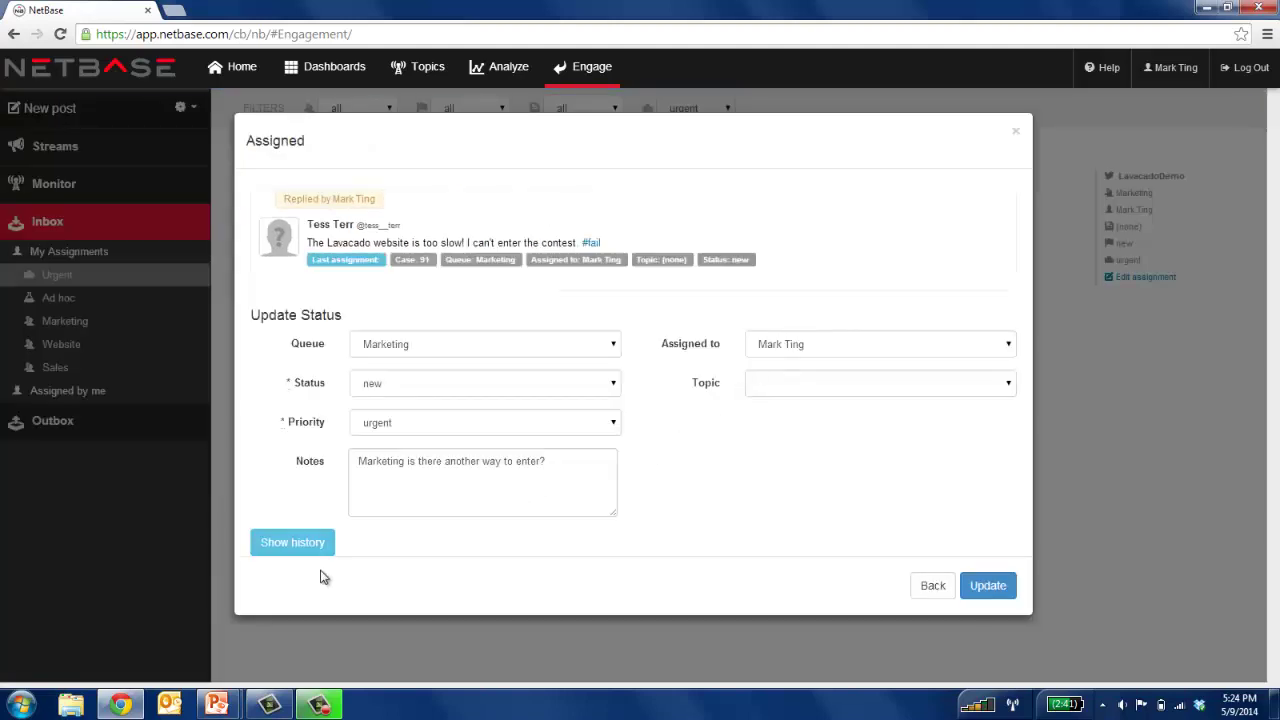
click(295, 542)
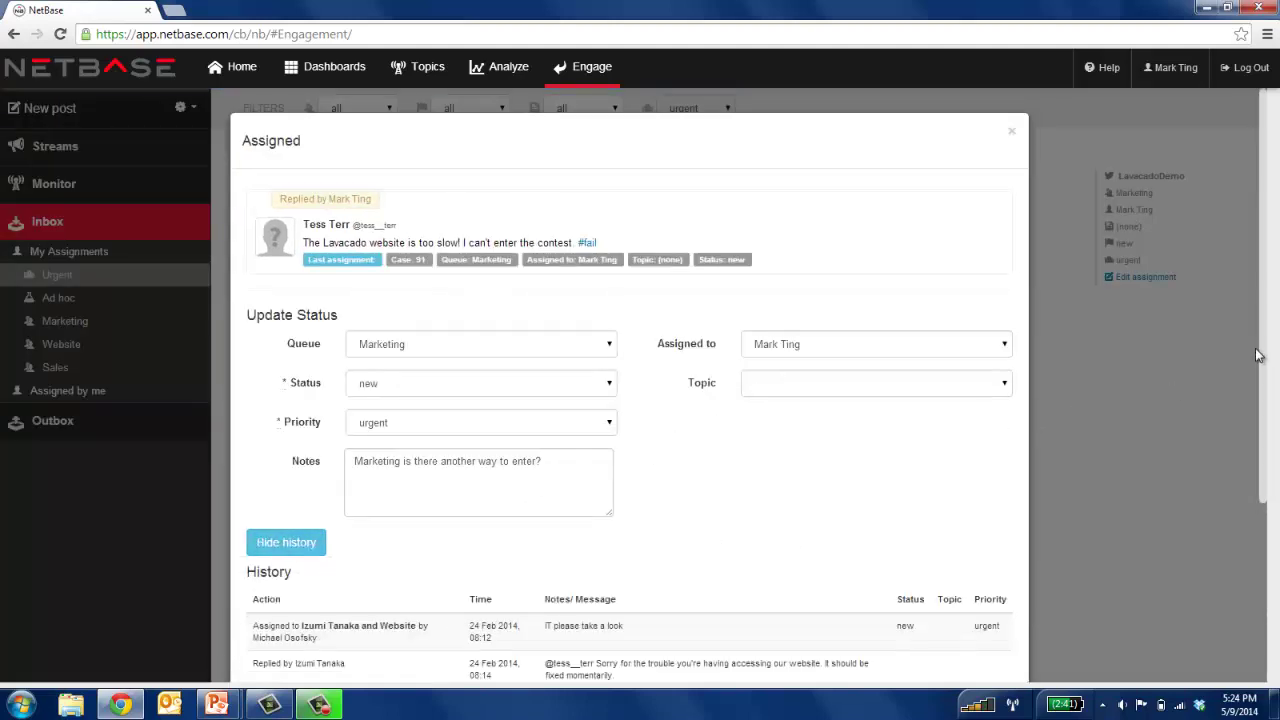
scroll(1262, 364, down, 3)
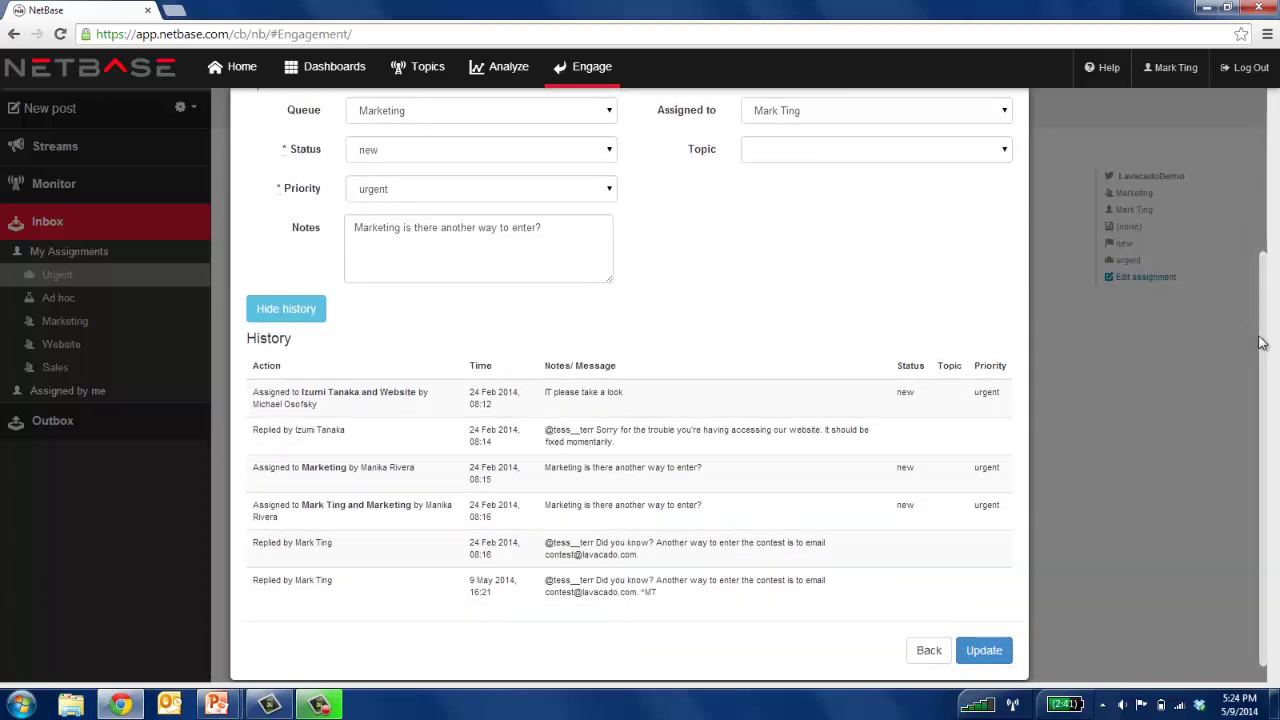
click(1248, 206)
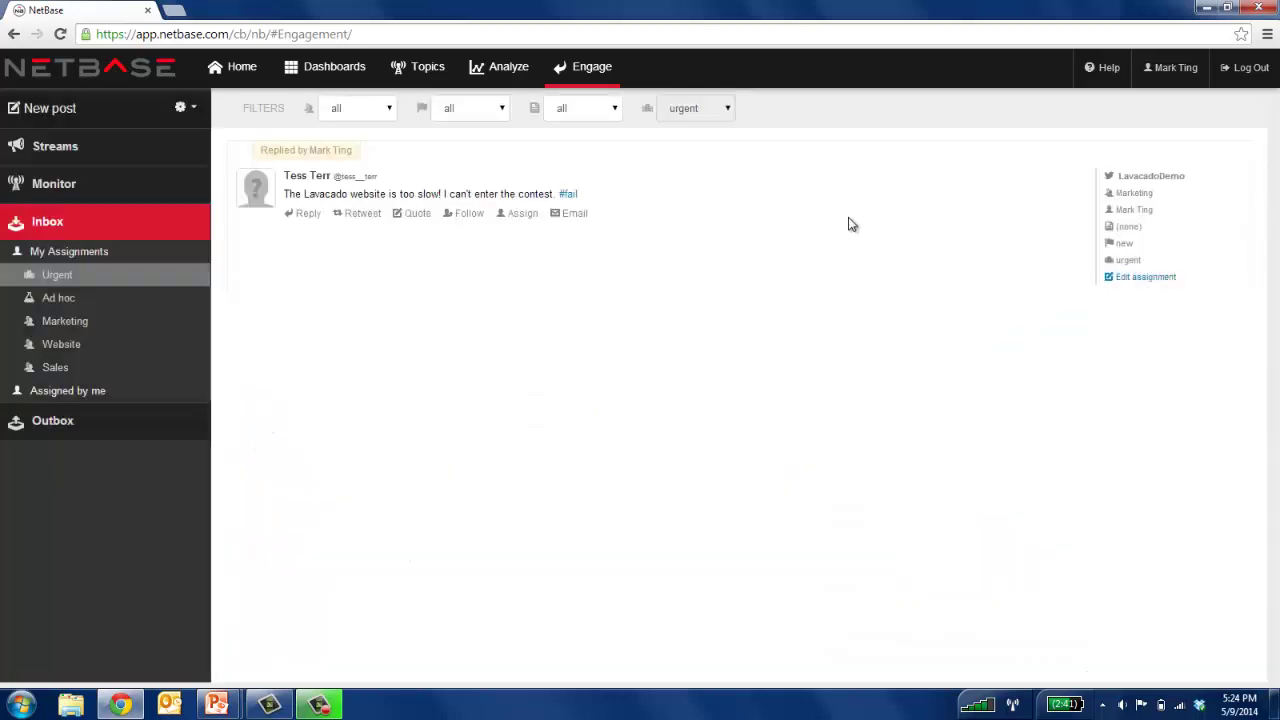
click(522, 213)
click(940, 594)
Start a reply to the slow website post and insert the Alternate Contest Entry canned response.
click(313, 220)
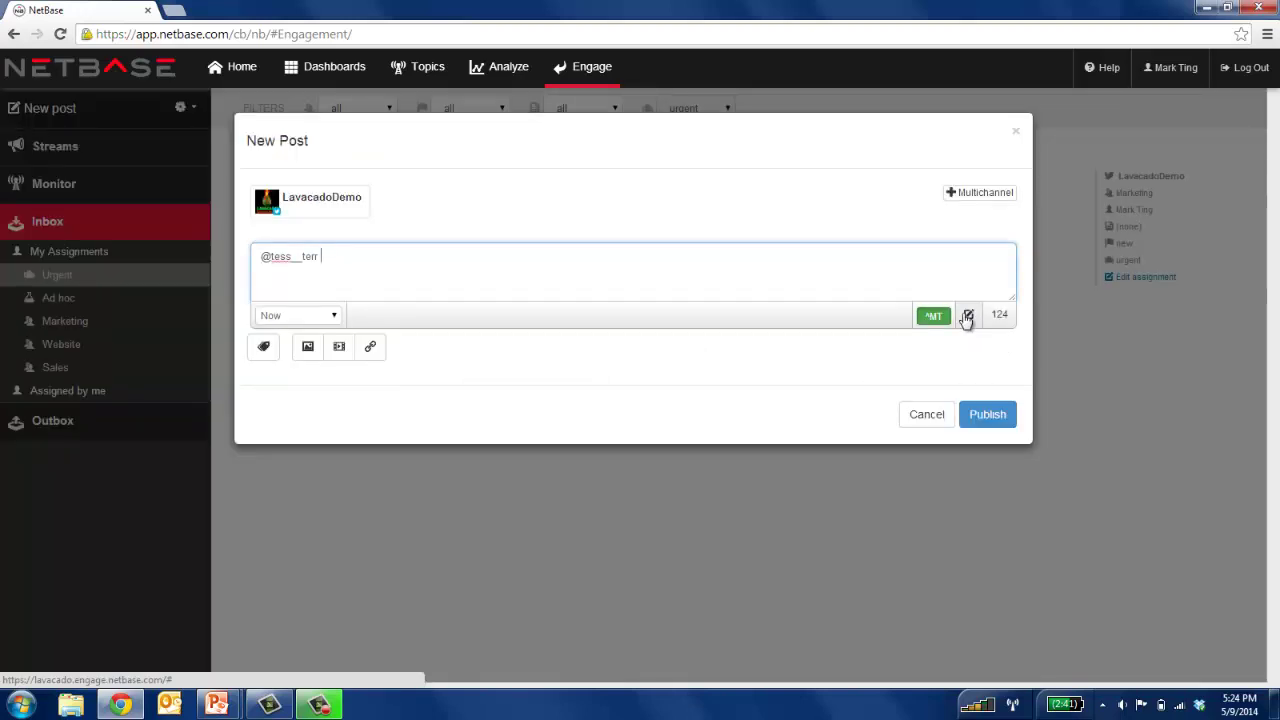
click(967, 316)
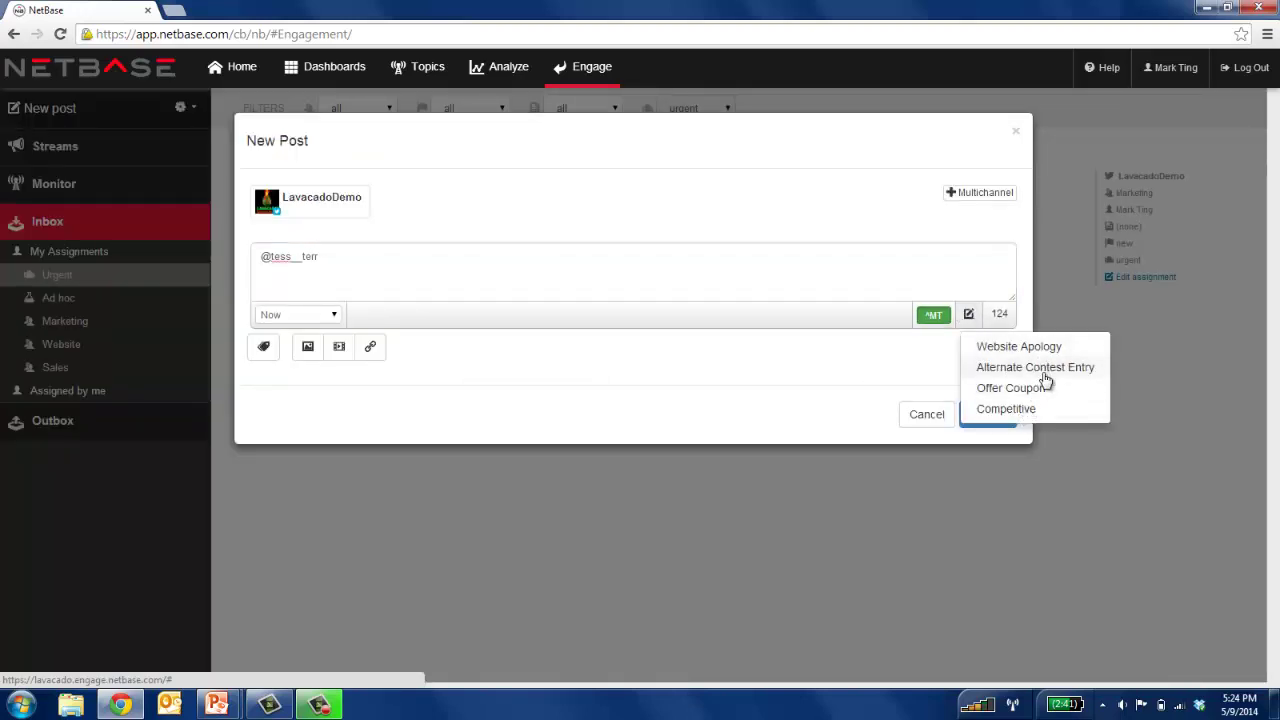
click(1050, 376)
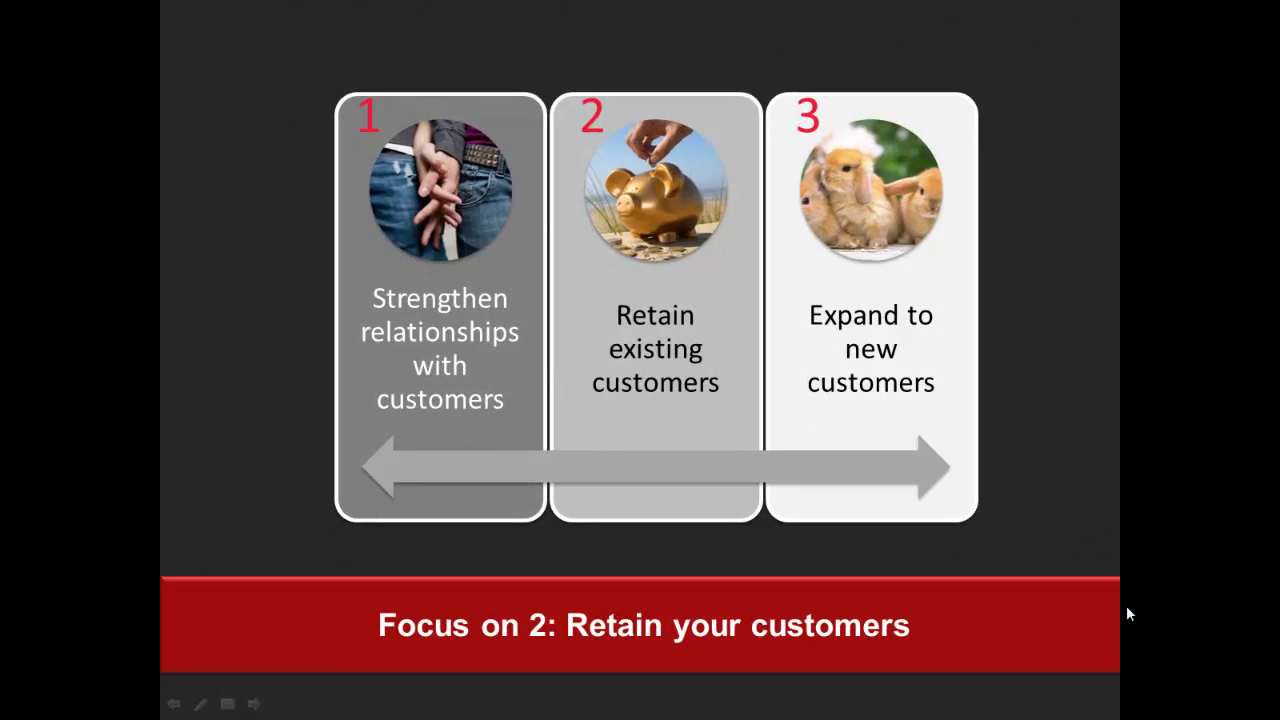
Return from the slides to NetBase in the browser, log in with the prefilled credentials, and open Topics.
key(Right)
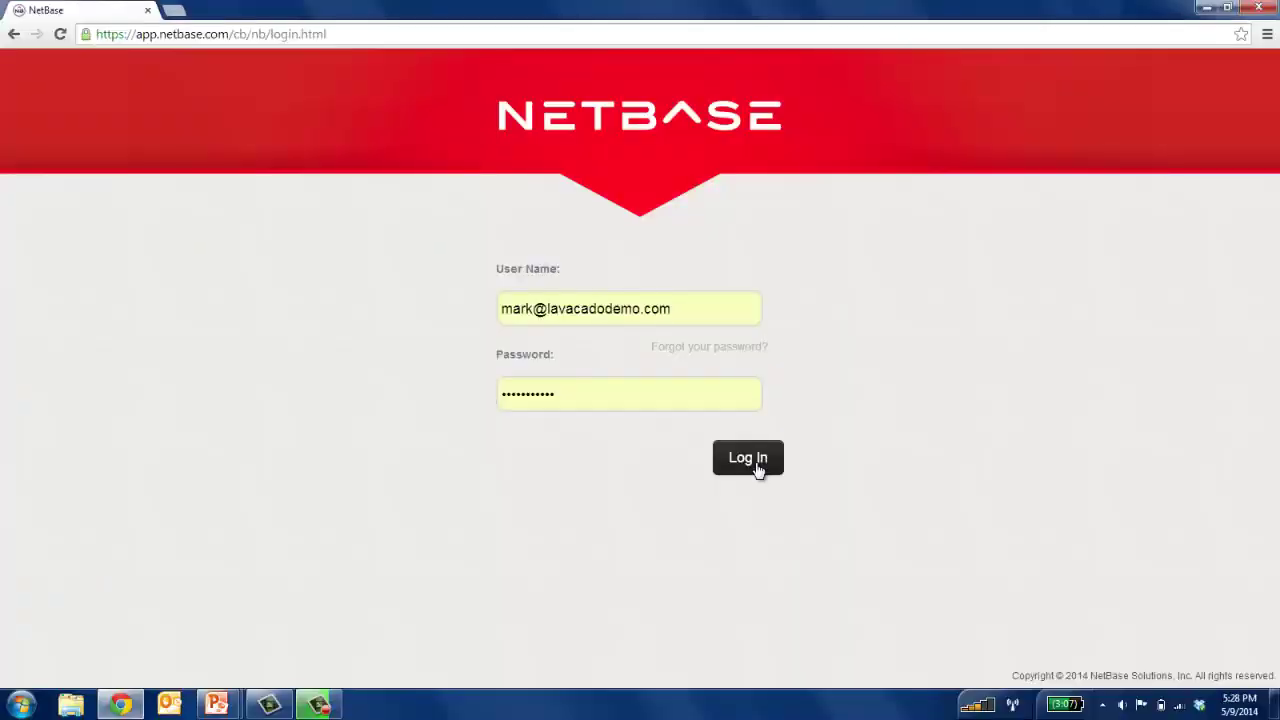
click(757, 470)
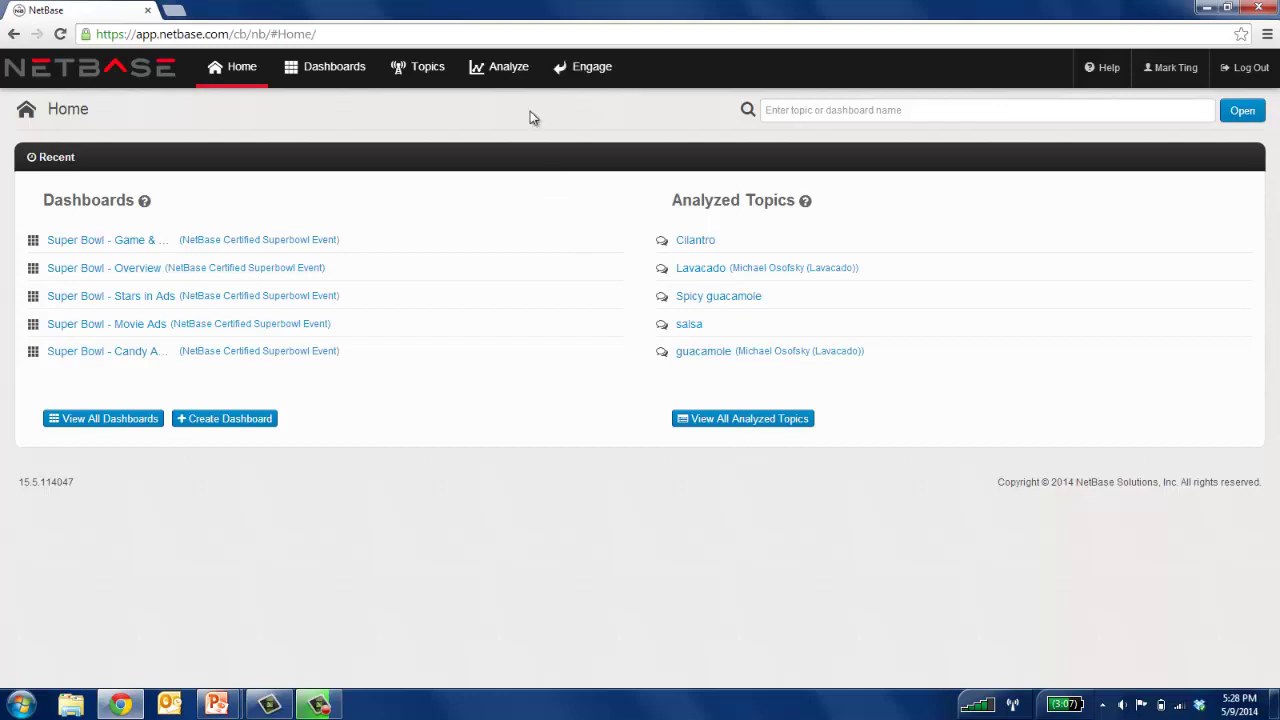
click(433, 80)
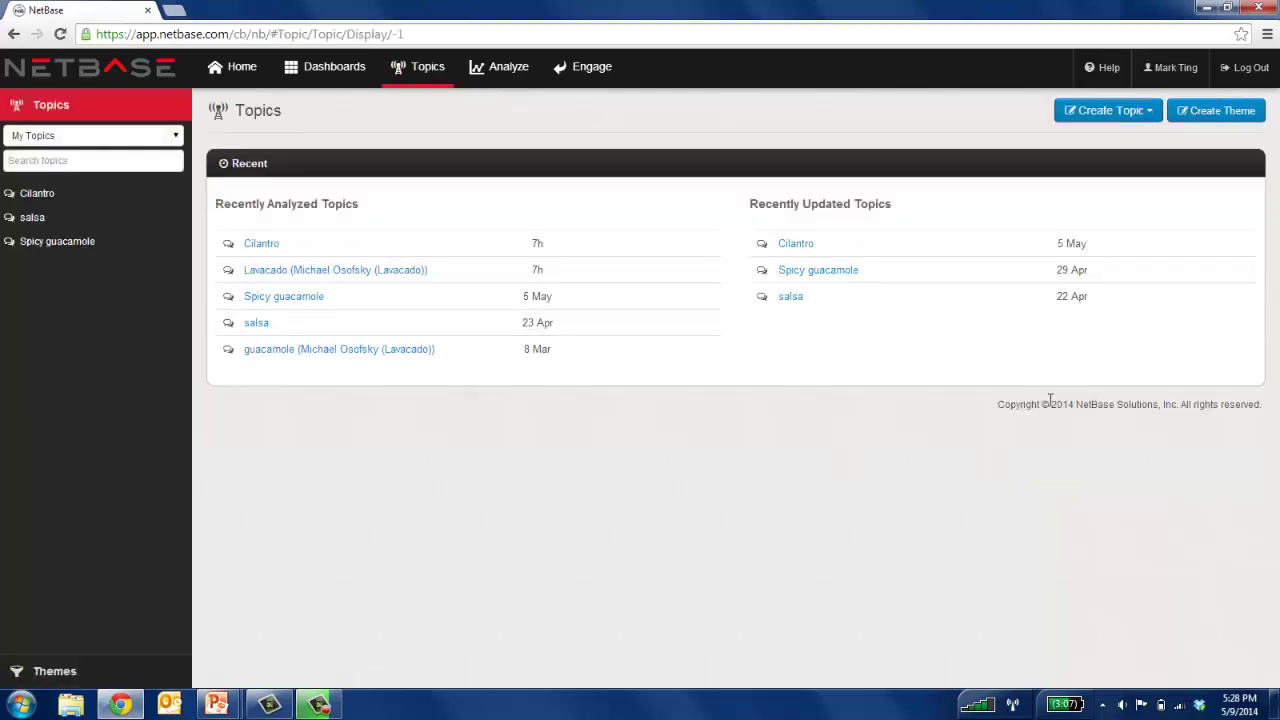
Create a new Social Web topic and name it Guacamole.
click(1098, 118)
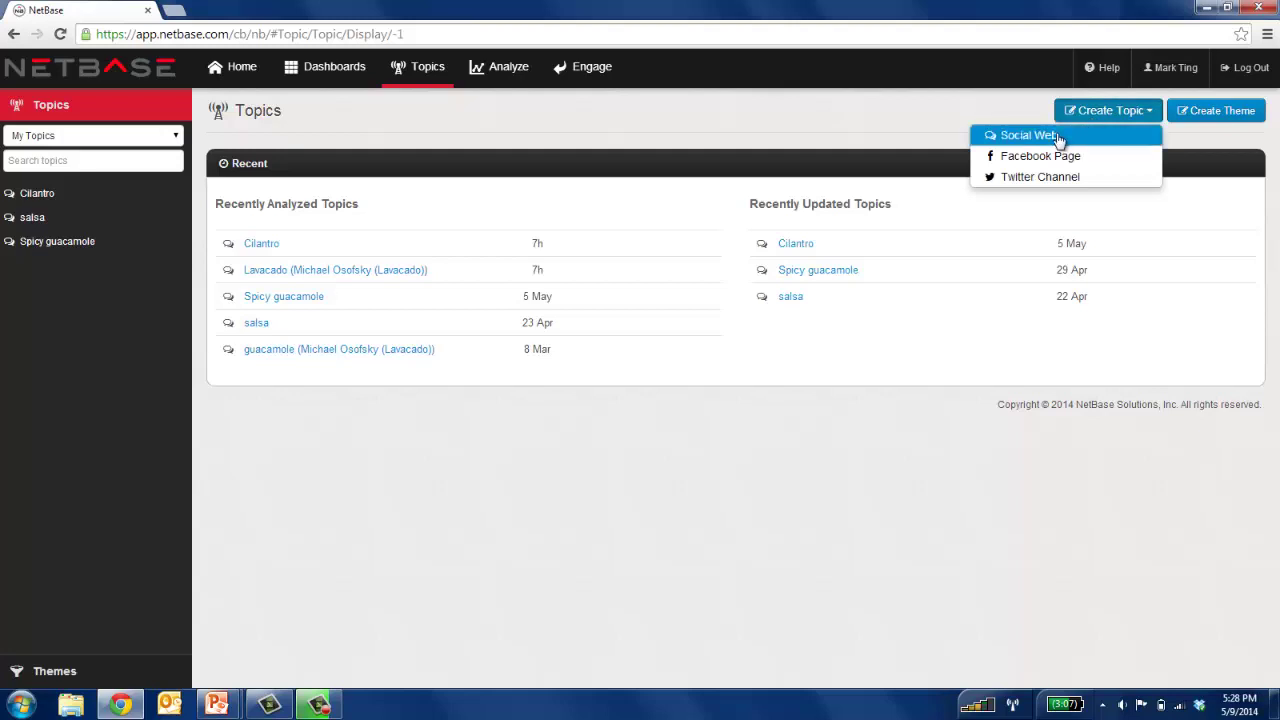
click(1058, 137)
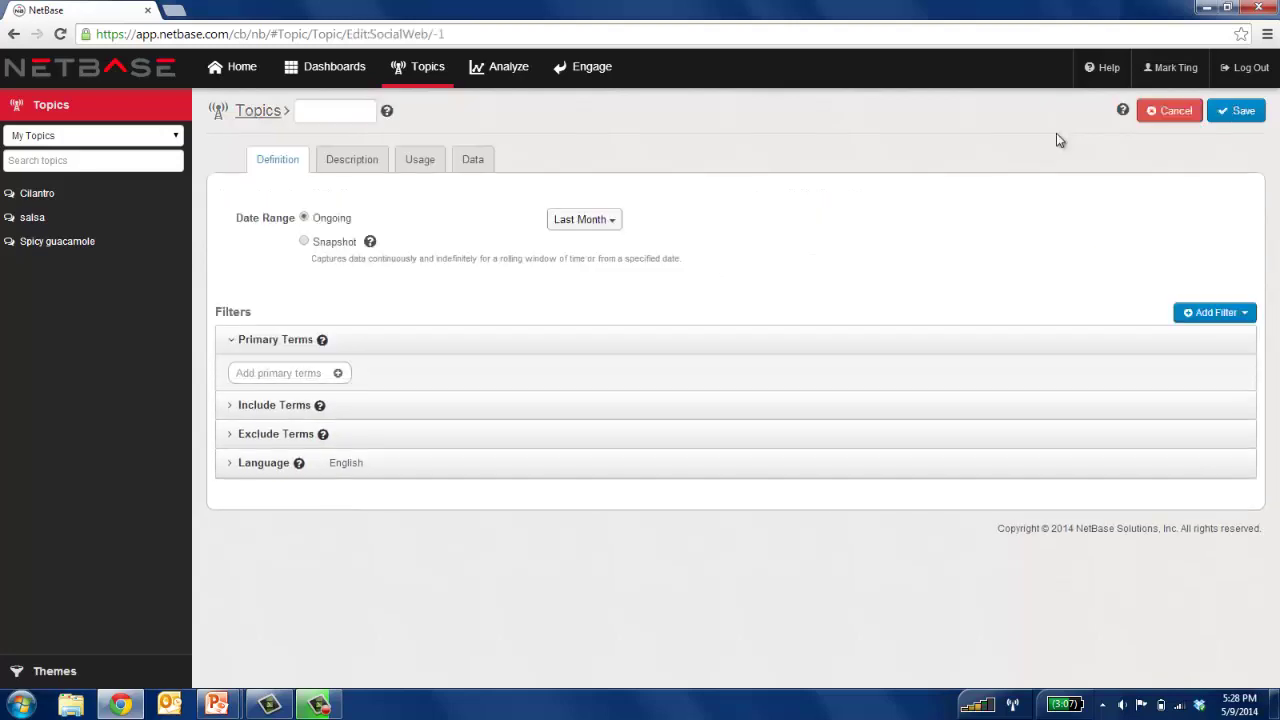
click(340, 115)
text(Guacamole)
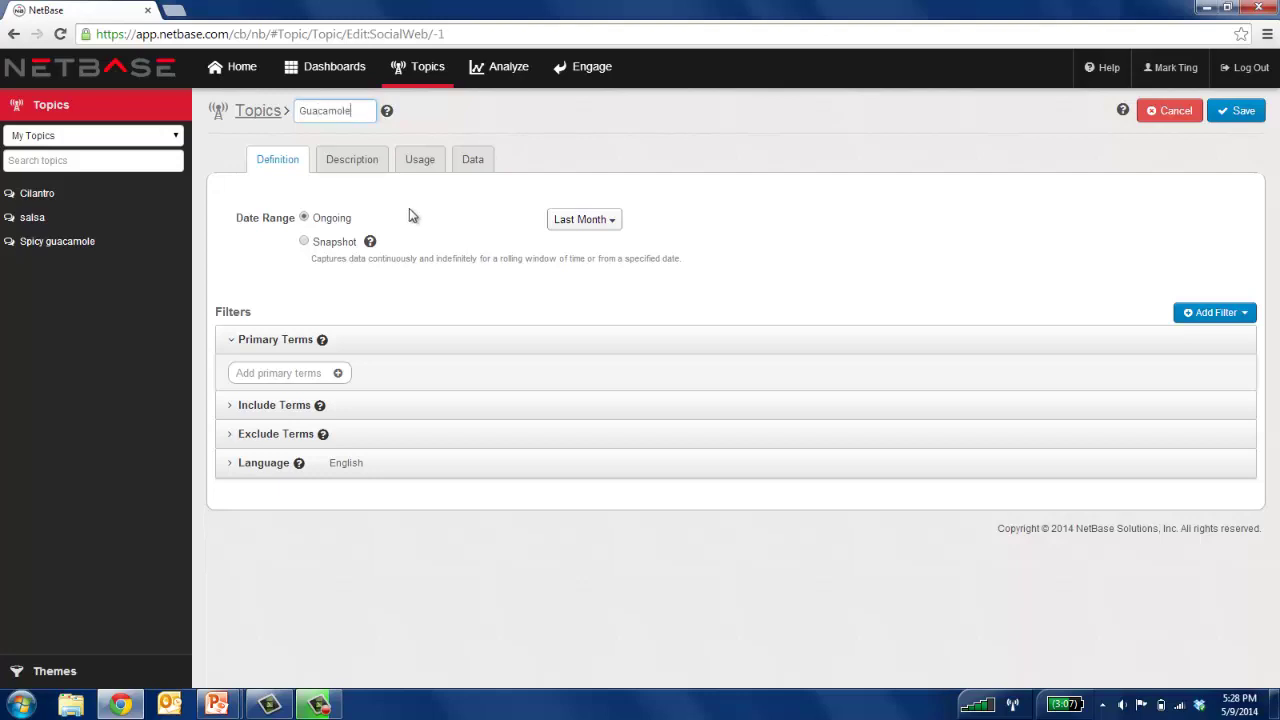
Add guacamole and guac as primary terms of the Guacamole topic and save it.
click(278, 372)
text(guaca)
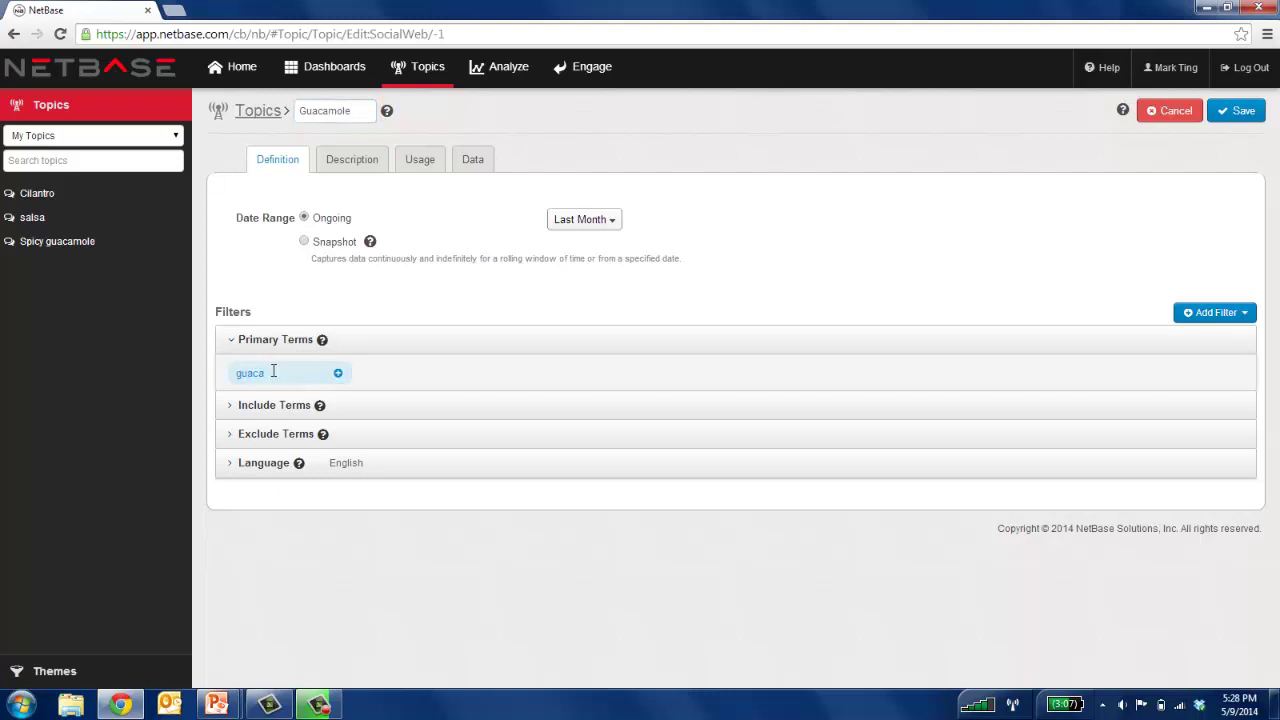
text(mole)
key(Return)
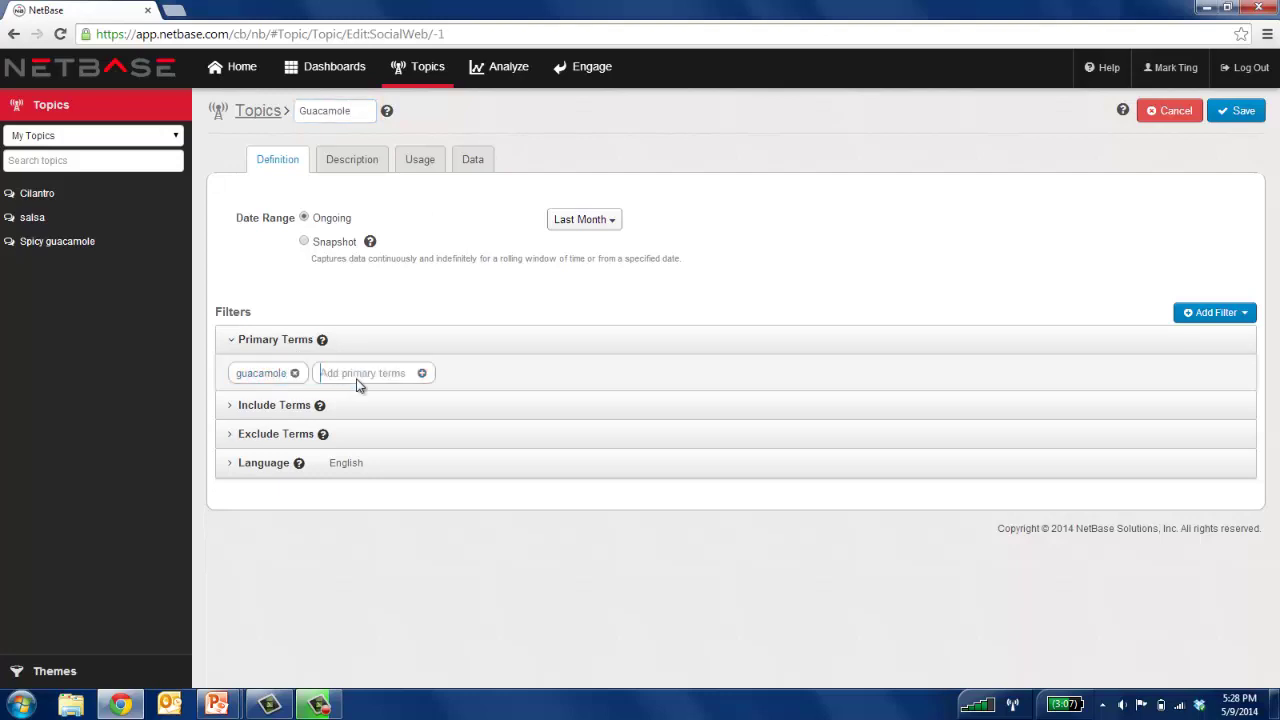
text(guac)
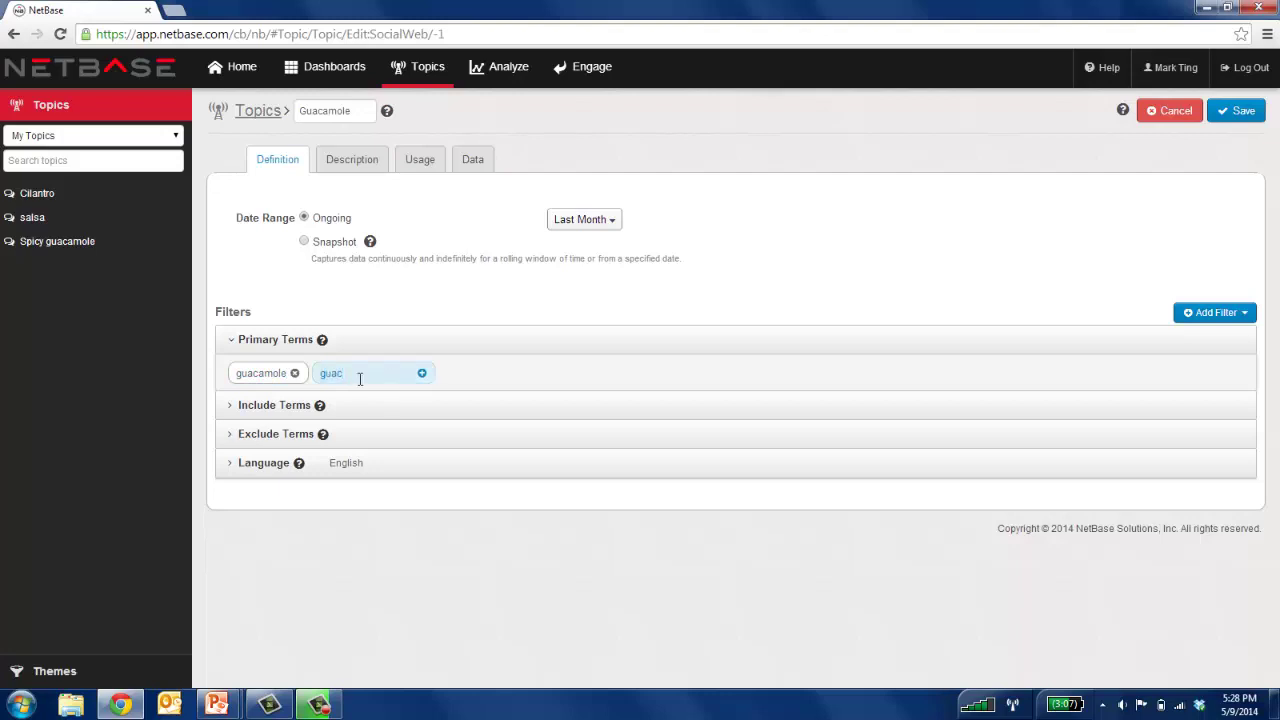
key(Return)
click(1243, 110)
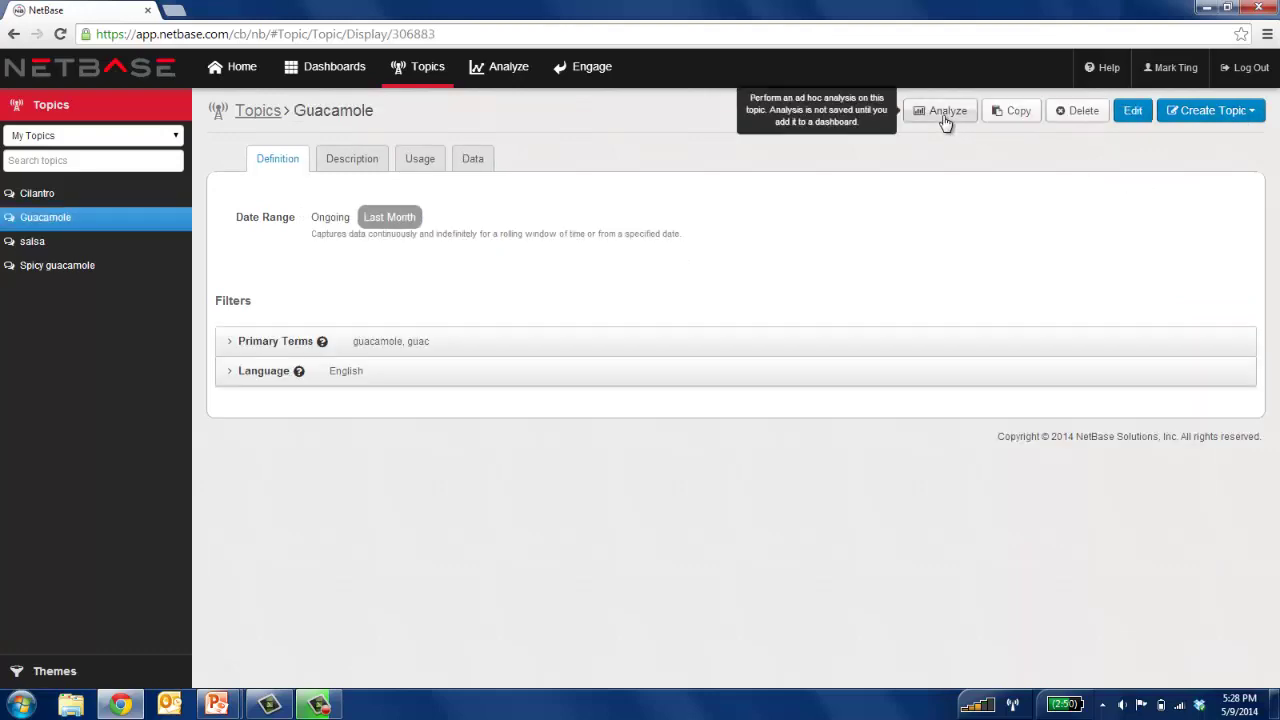
Analyze the Guacamole topic and examine its summary, conversation terms and hashtag word cloud.
click(945, 112)
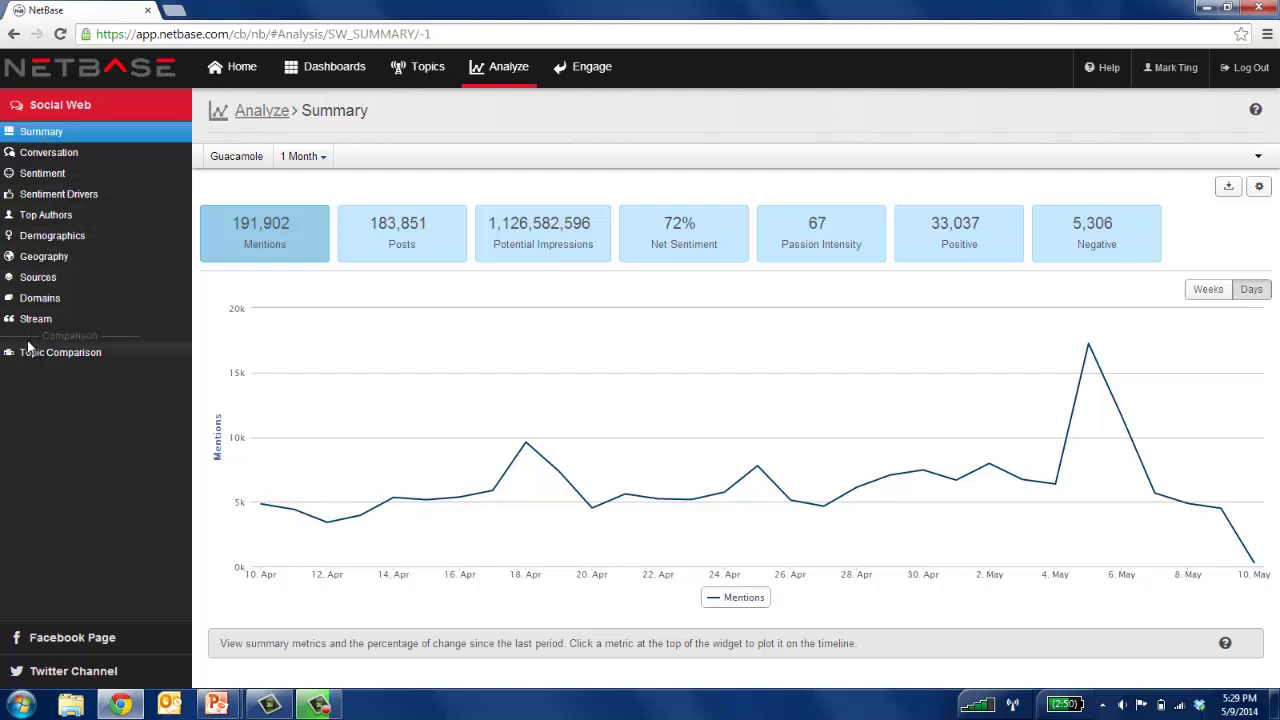
click(90, 160)
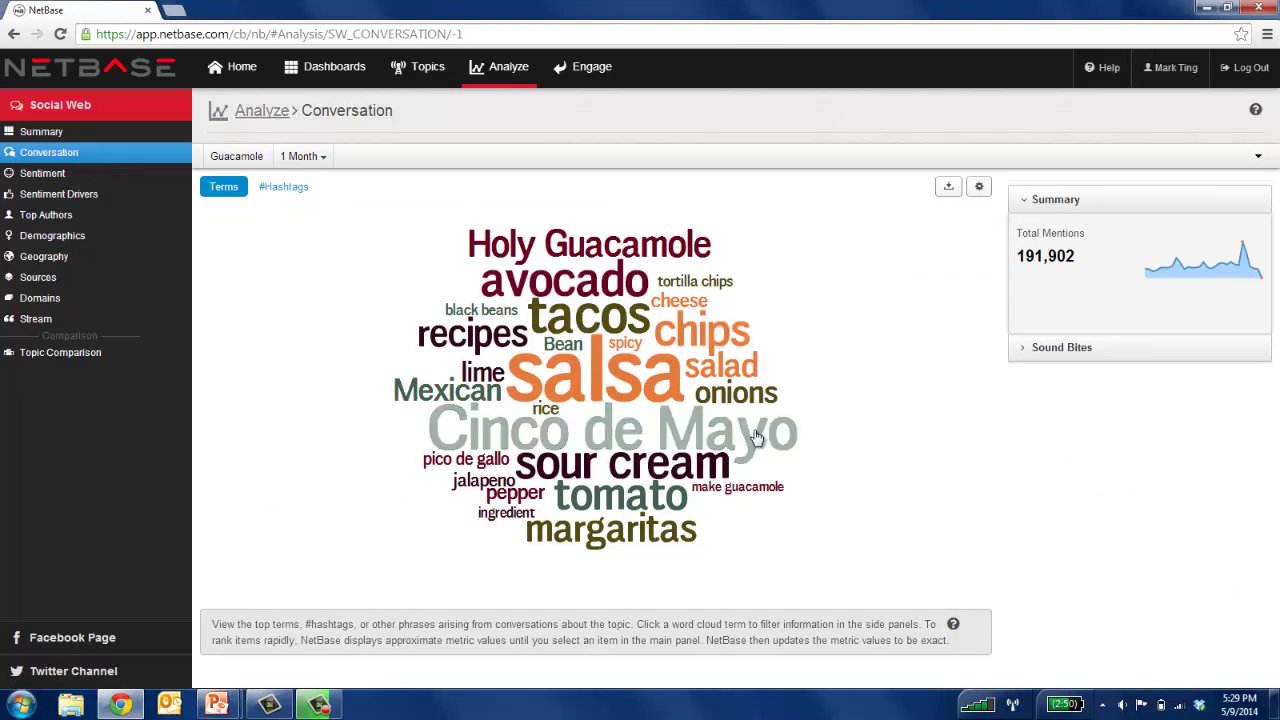
click(279, 192)
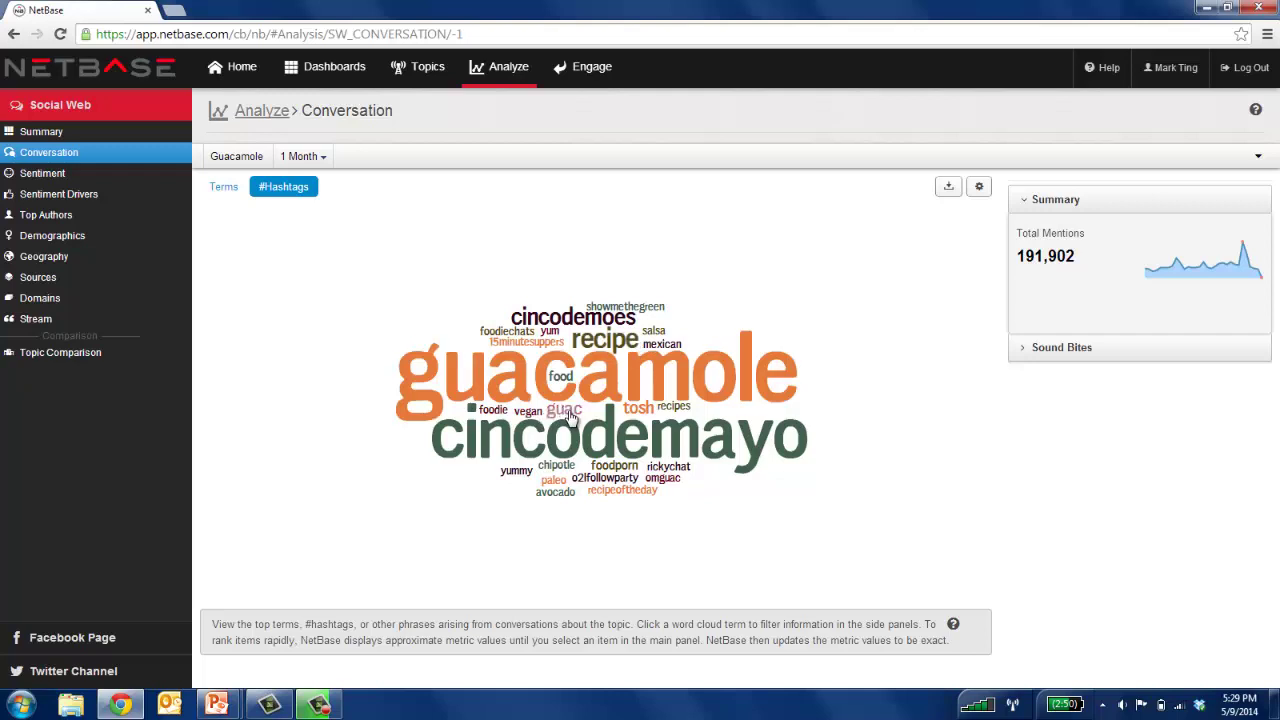
Review the sound bites for the foodporn and paleo hashtags in the Guacamole conversation analysis.
click(614, 468)
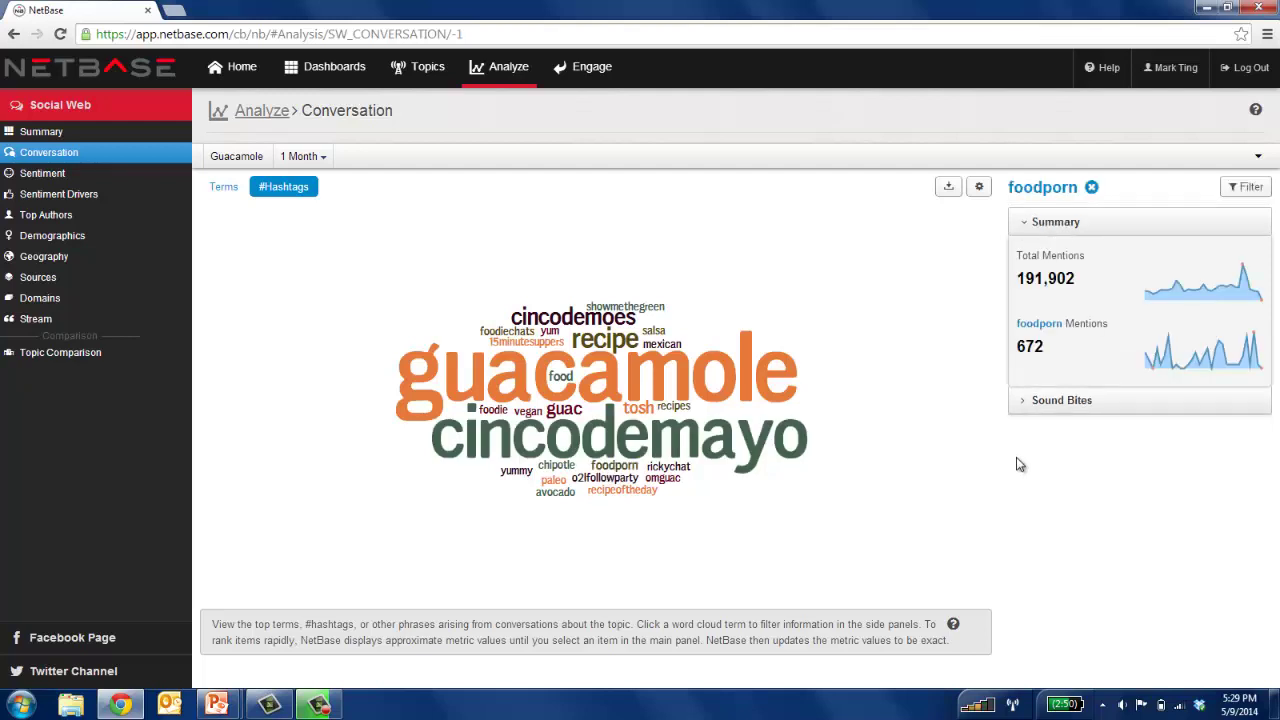
click(1031, 408)
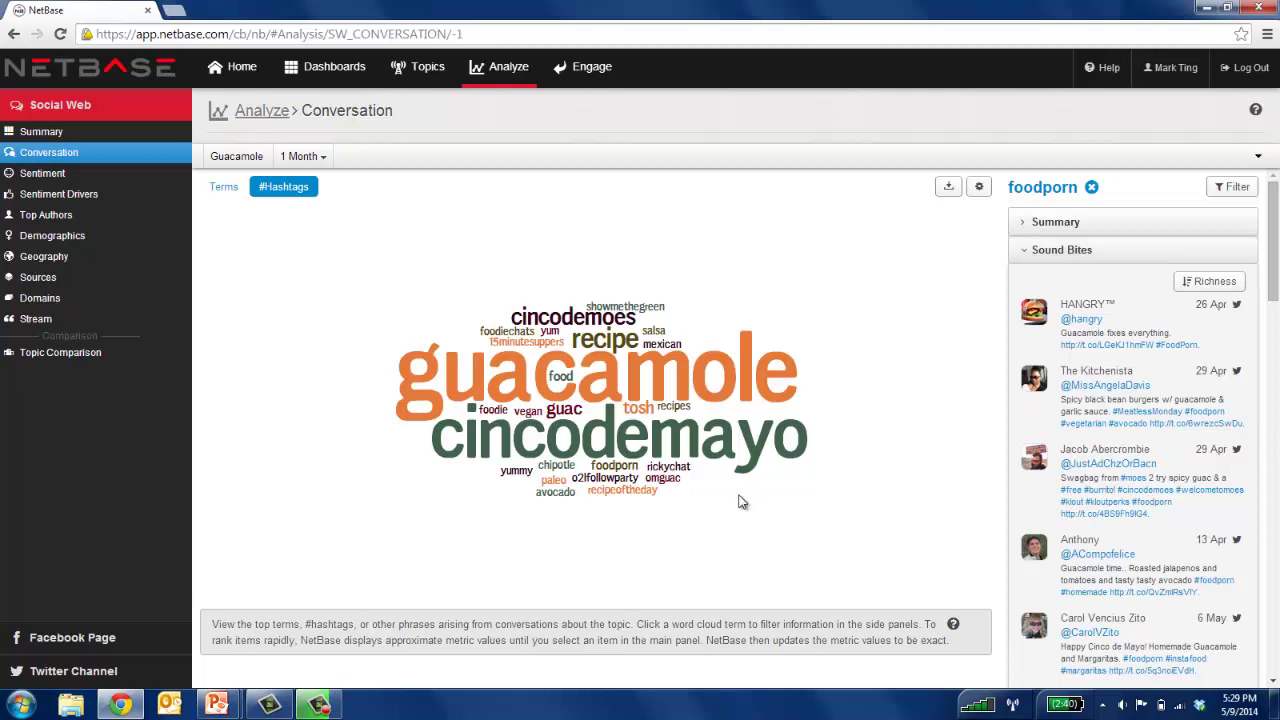
click(556, 482)
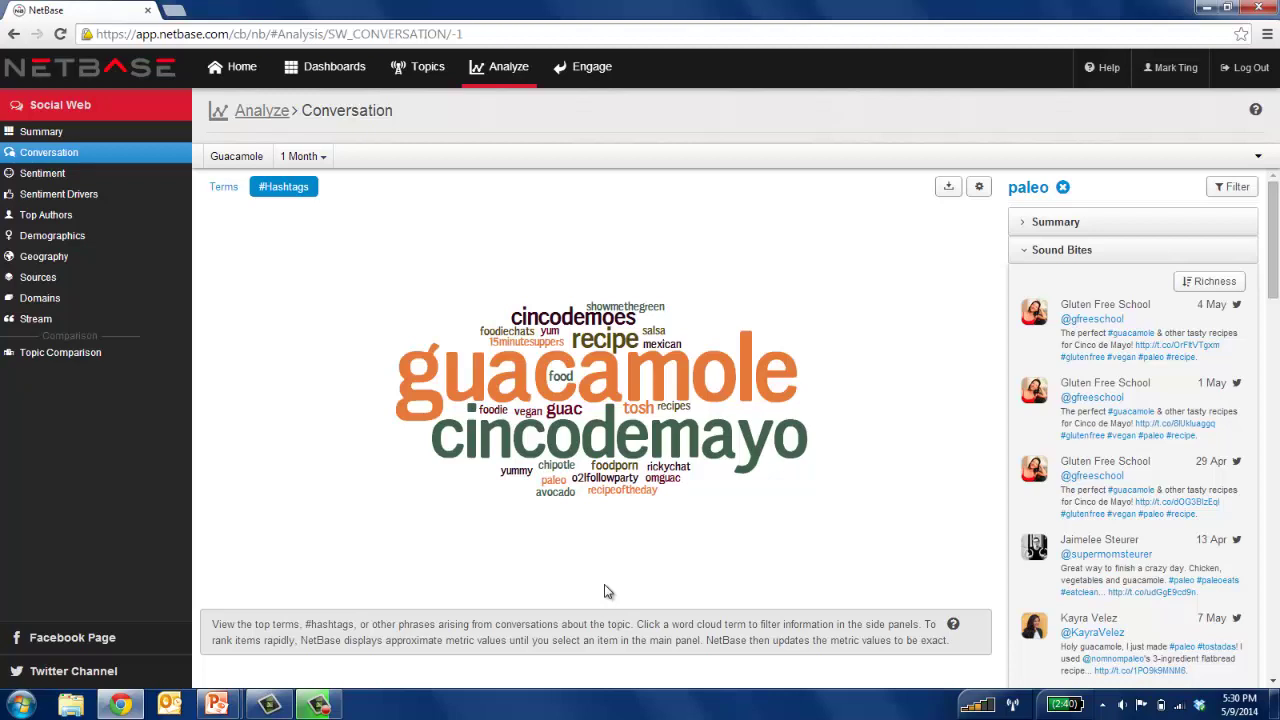
Switch to Engage and start a new post with multichannel publishing enabled.
click(591, 72)
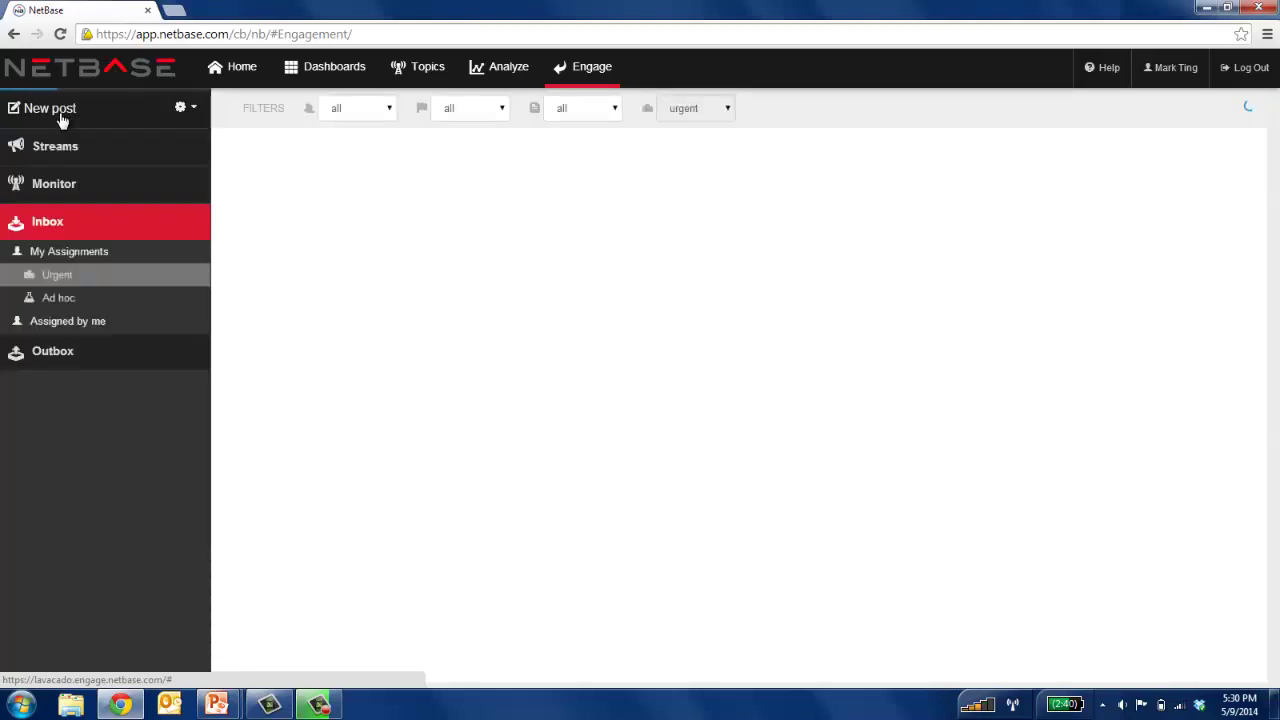
click(62, 112)
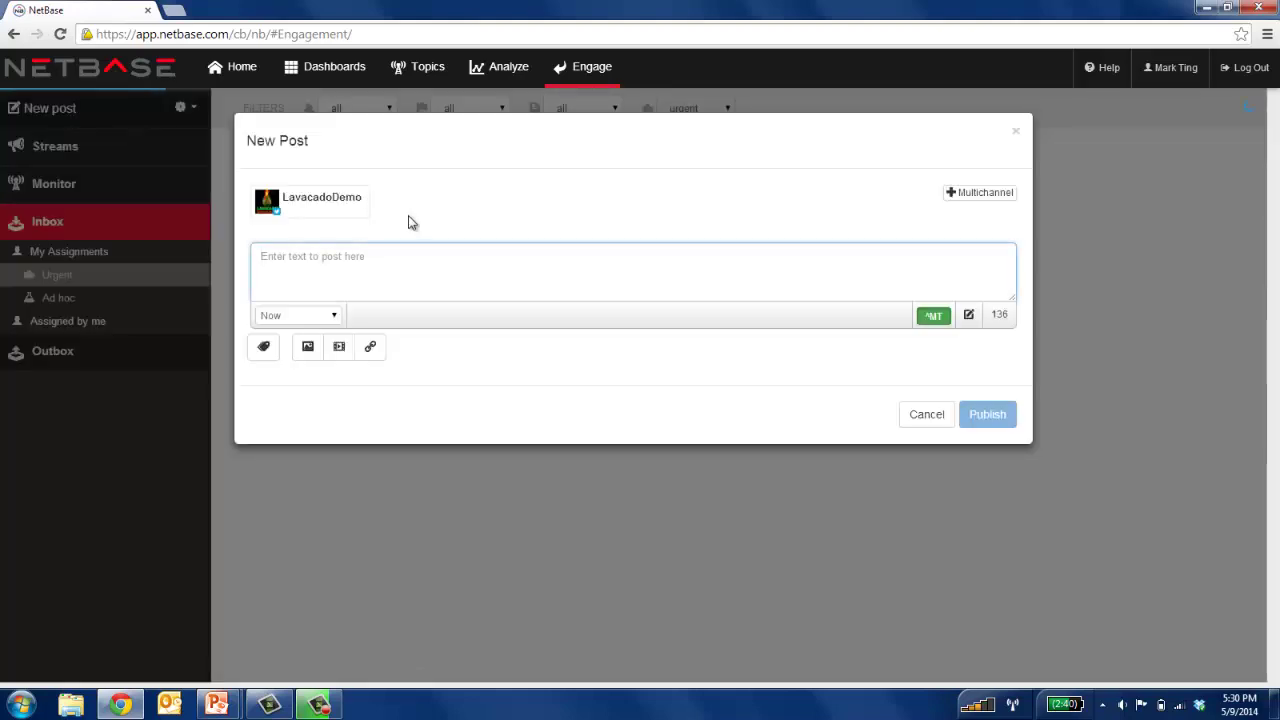
click(995, 198)
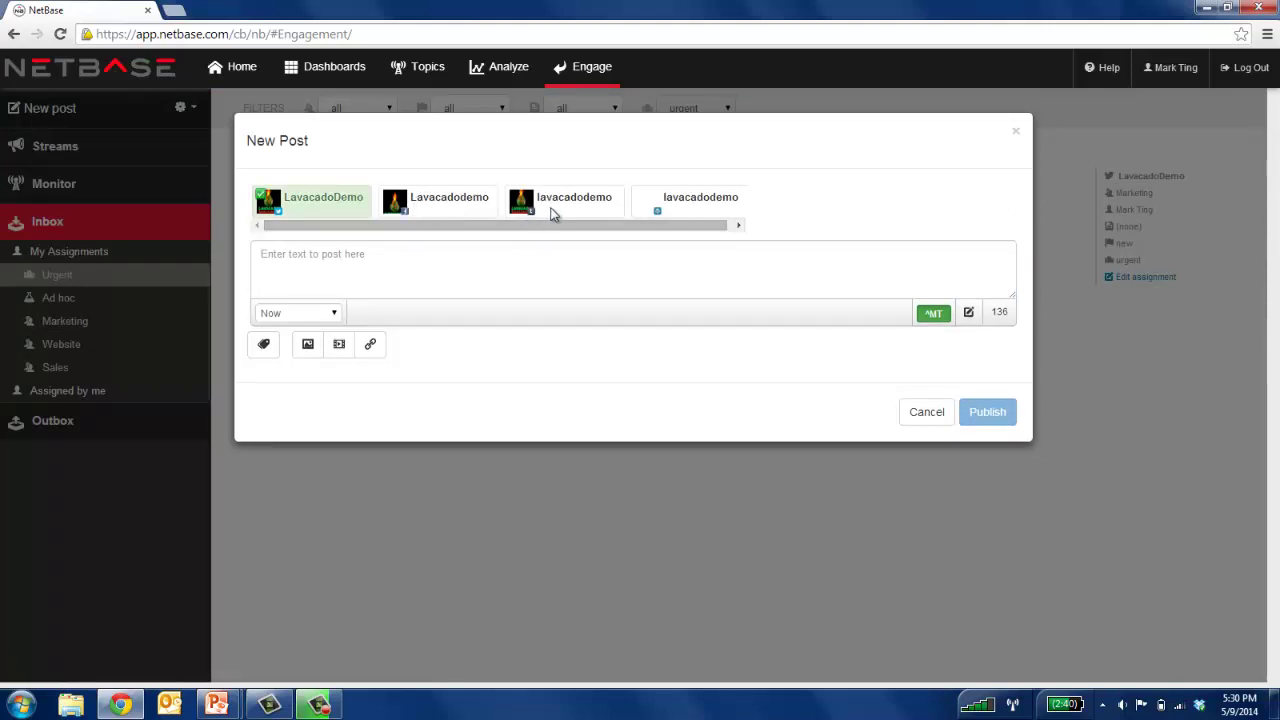
Write the post text "Our guac is not only spicy but also sexy #FoodPorn".
click(536, 286)
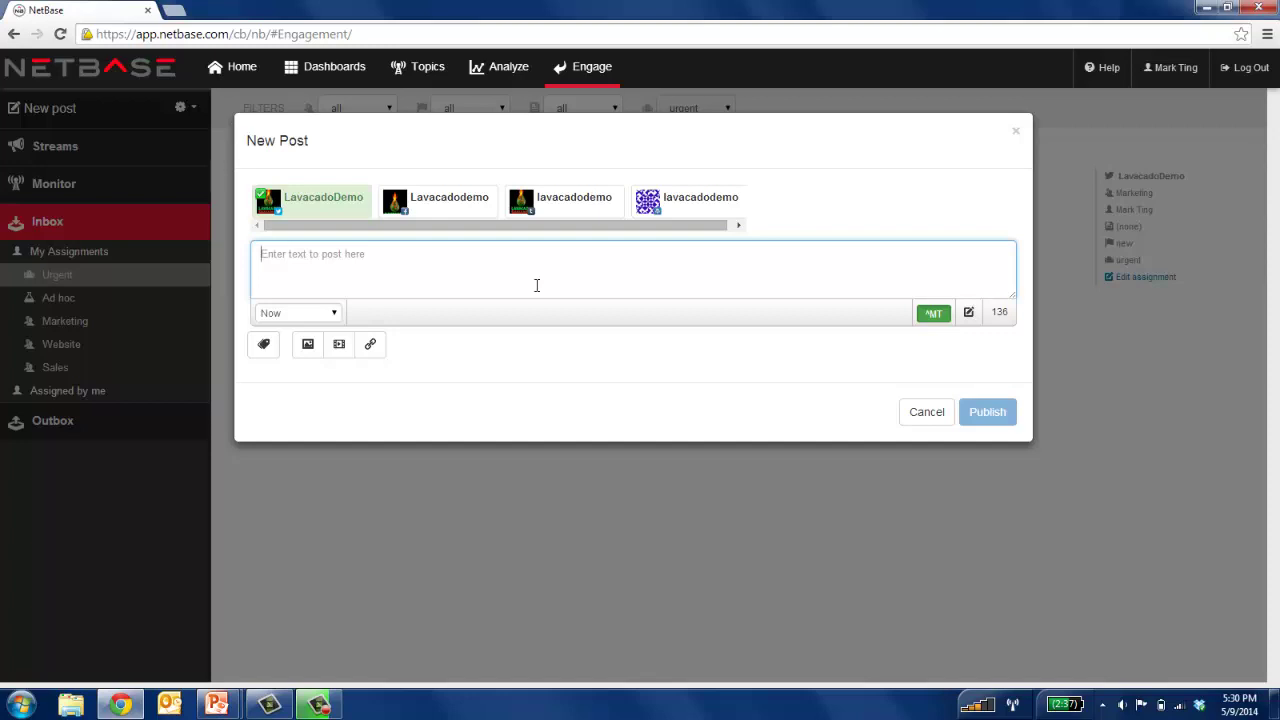
text(Our )
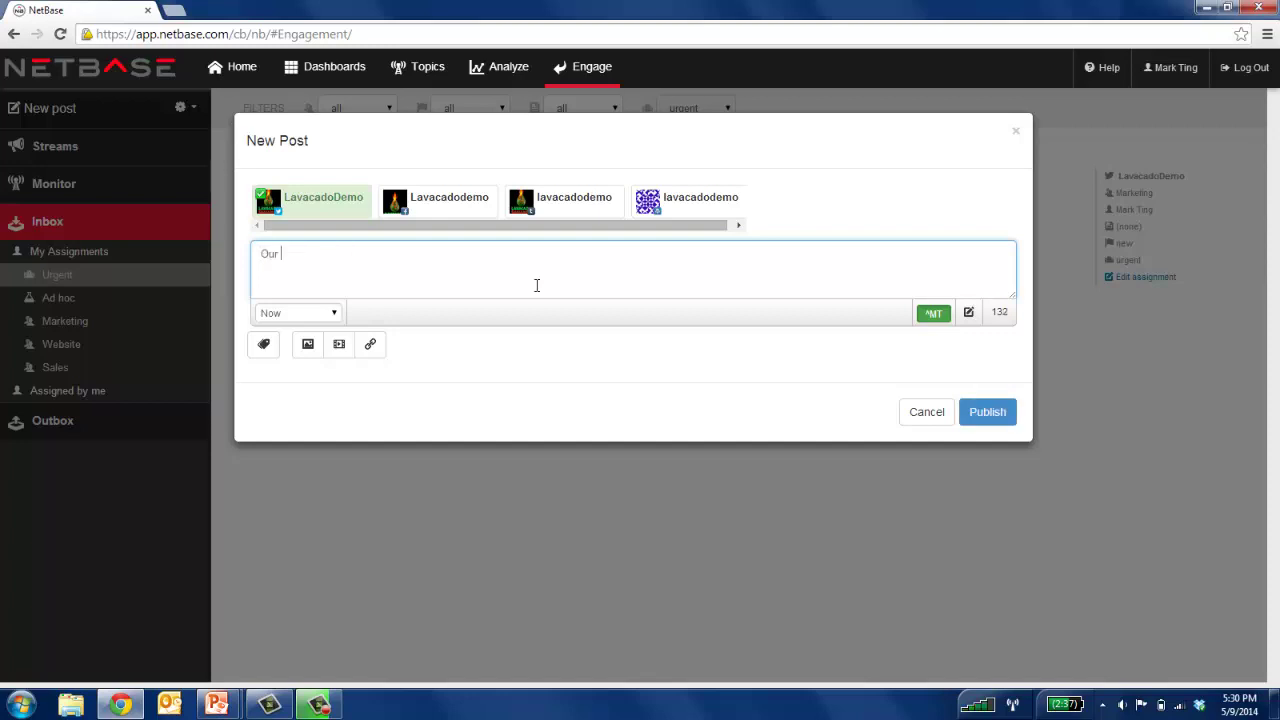
text(guac is not on)
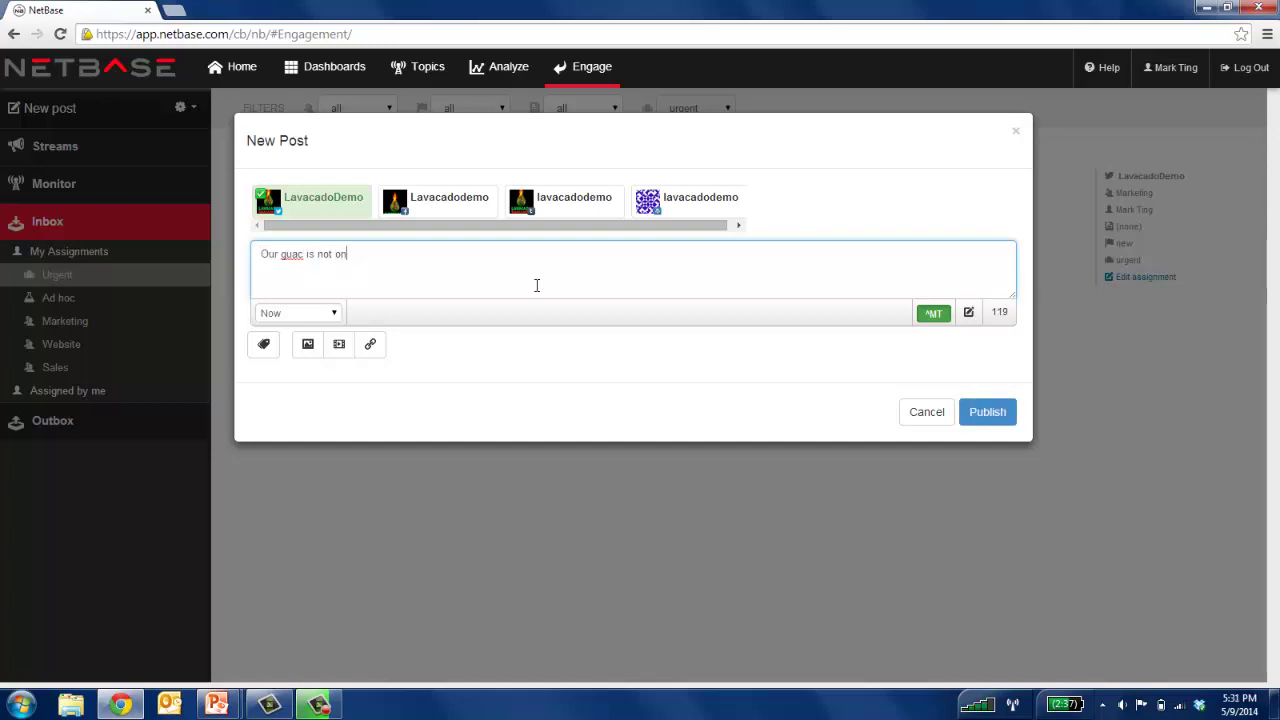
text(ly spicy b)
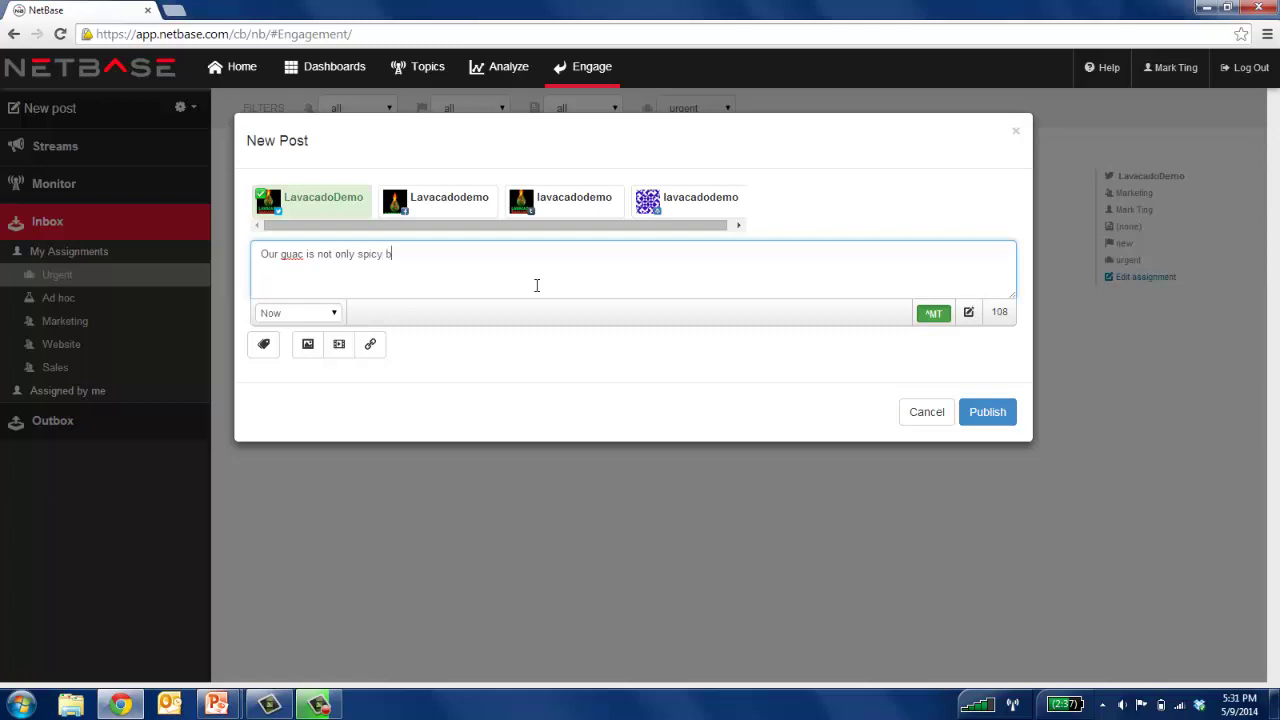
text(ut also sexy )
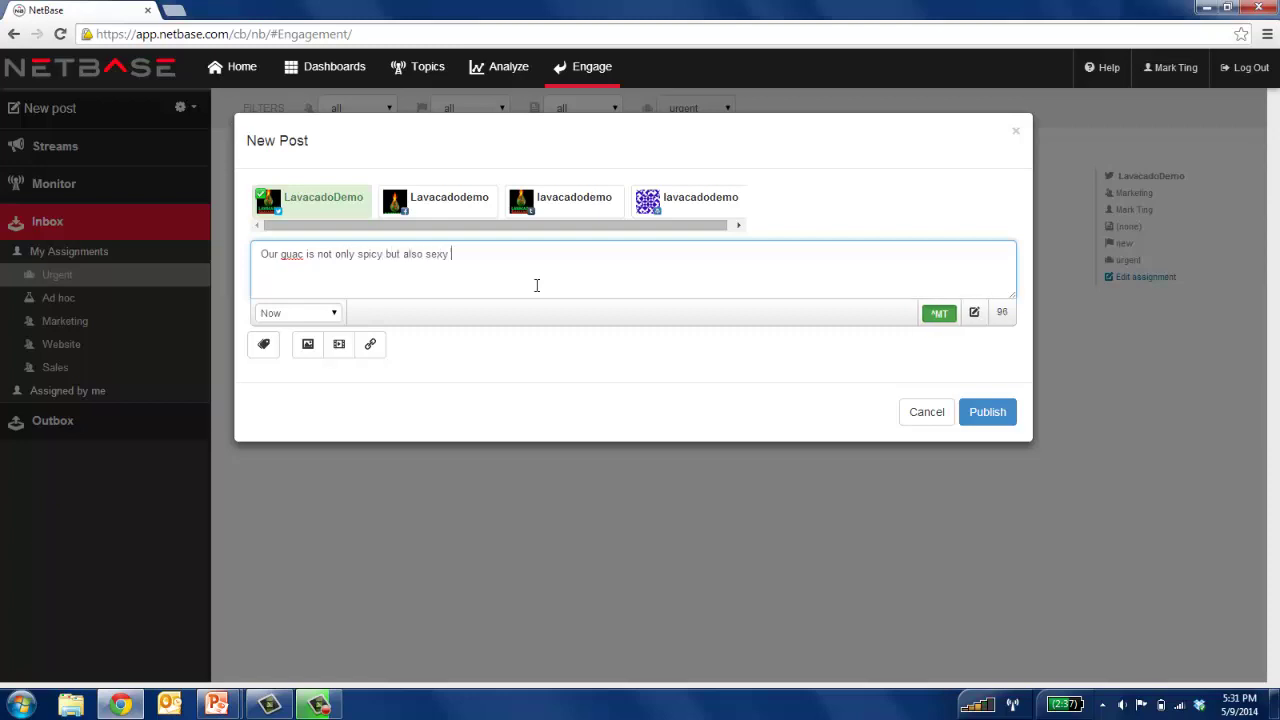
text(#FoodPorn)
Add the other three visible Lavacadodemo accounts as channels for the post, alongside the Twitter account.
click(425, 217)
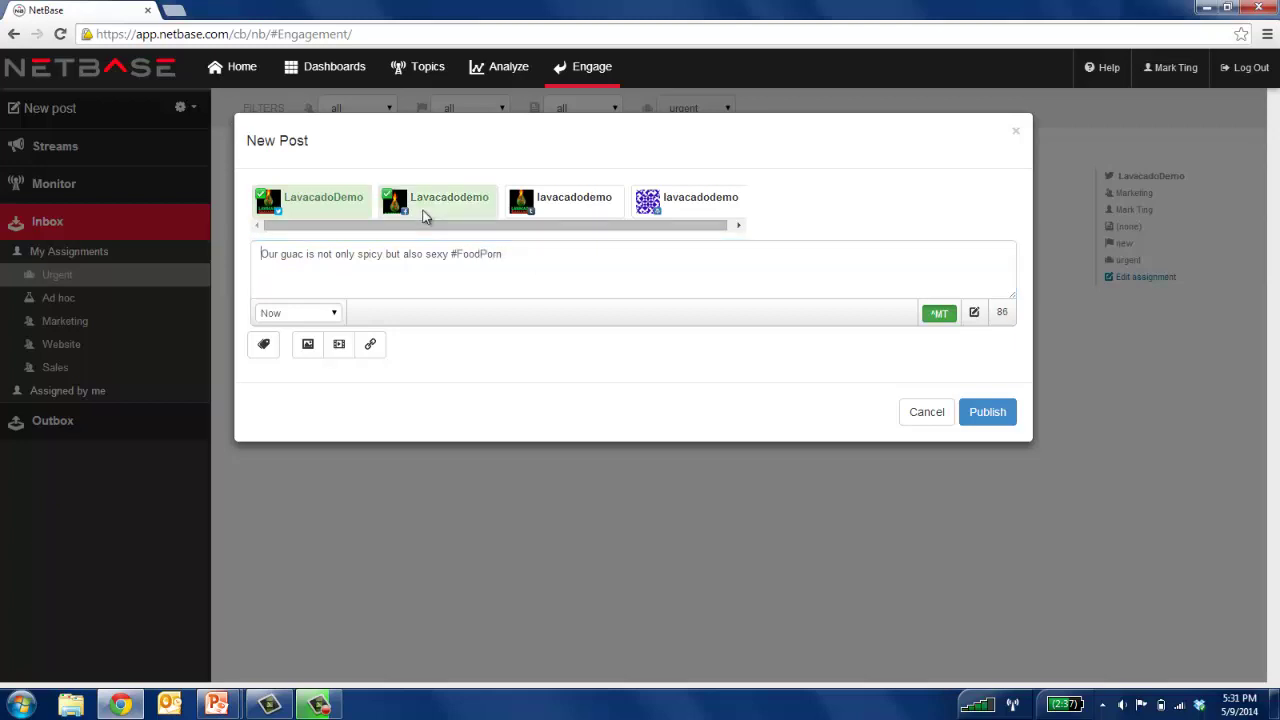
click(572, 216)
click(686, 212)
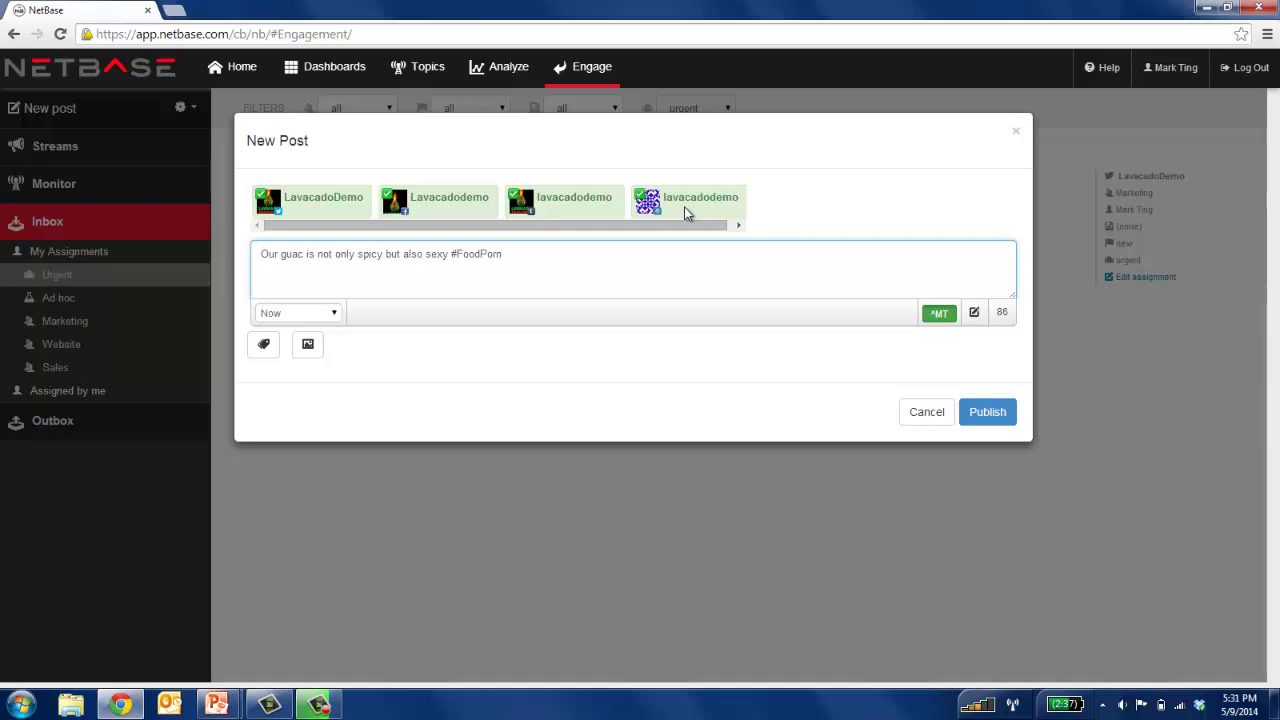
Try the Schedule For and Time Release publishing options, and return the post's timing to Now.
click(330, 315)
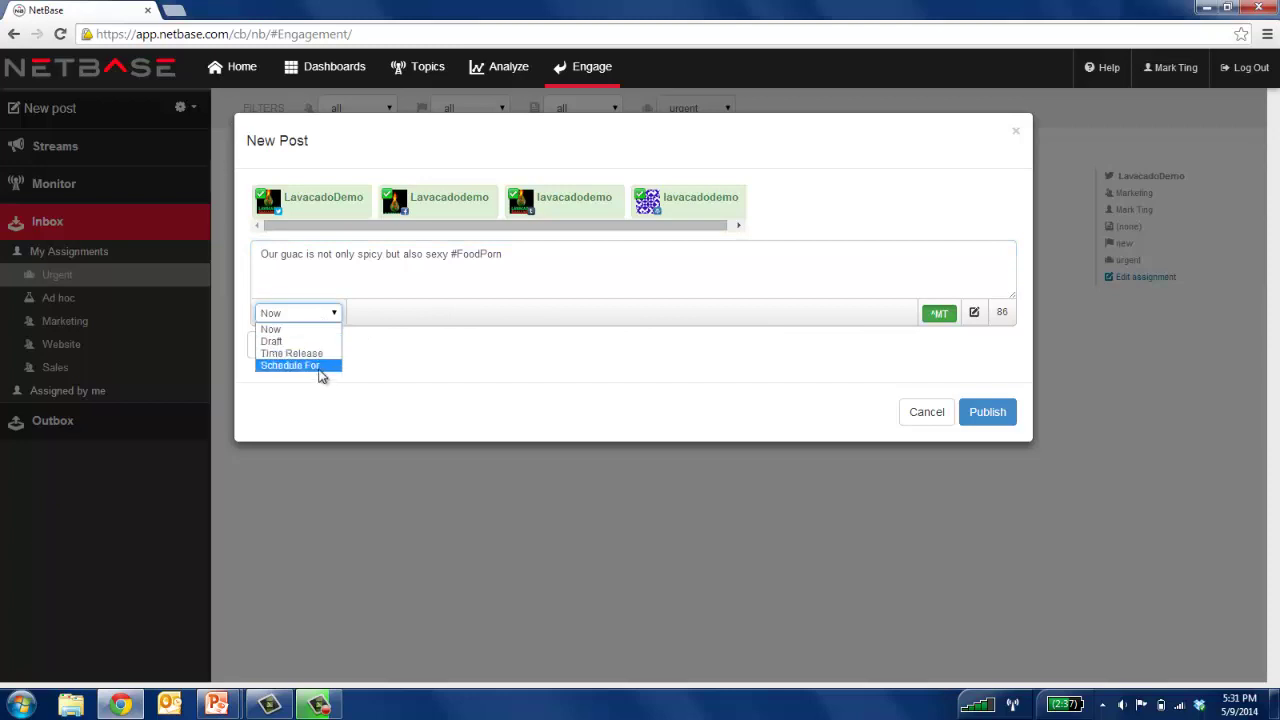
click(320, 366)
click(330, 313)
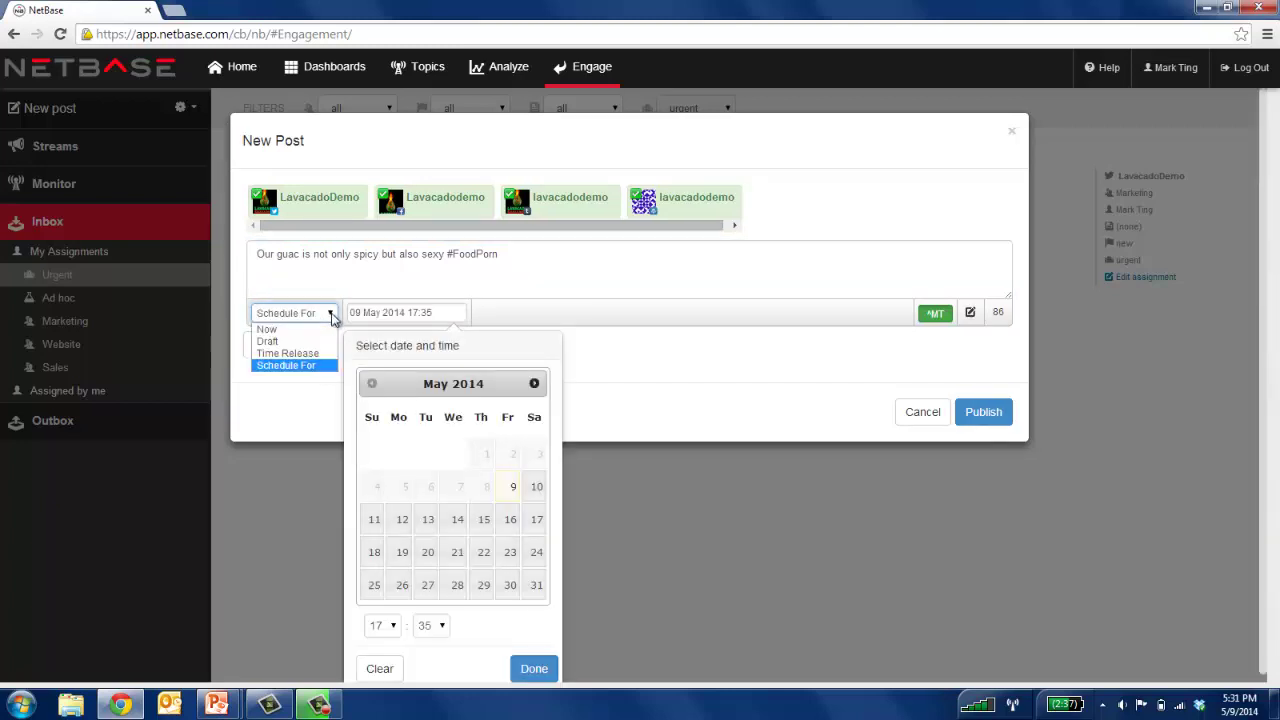
click(305, 360)
key(Up)
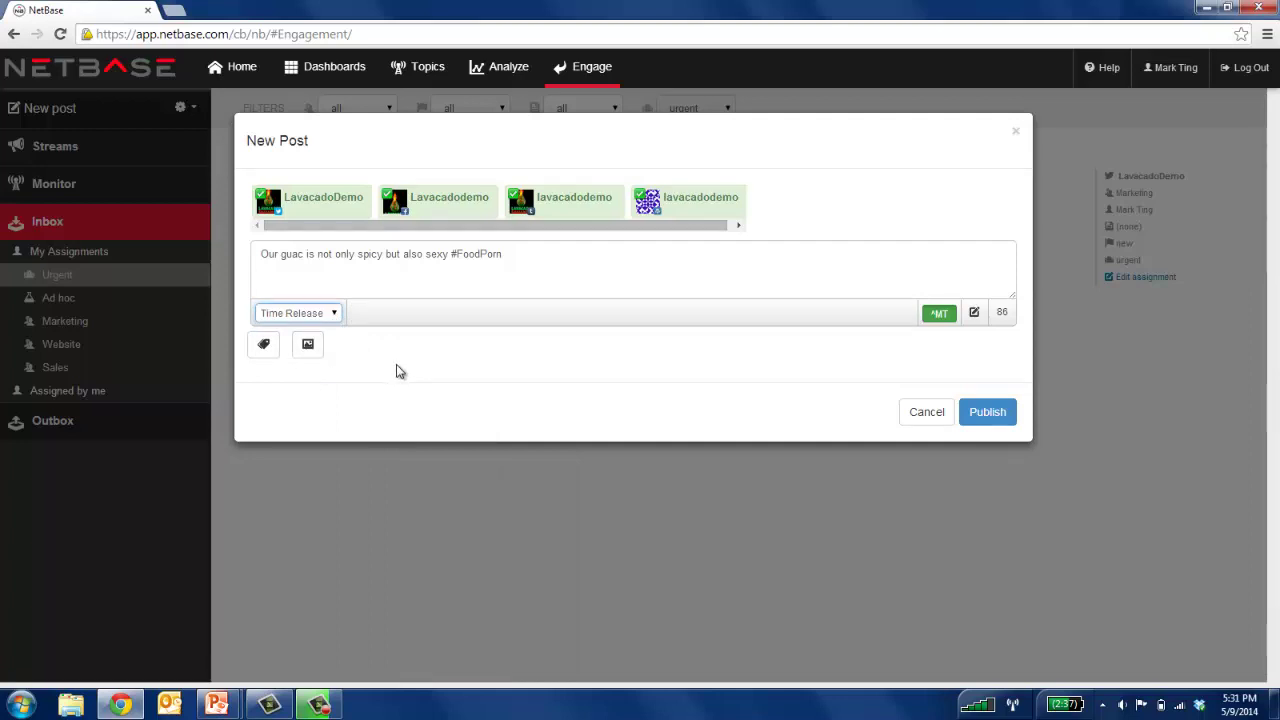
click(330, 317)
click(322, 331)
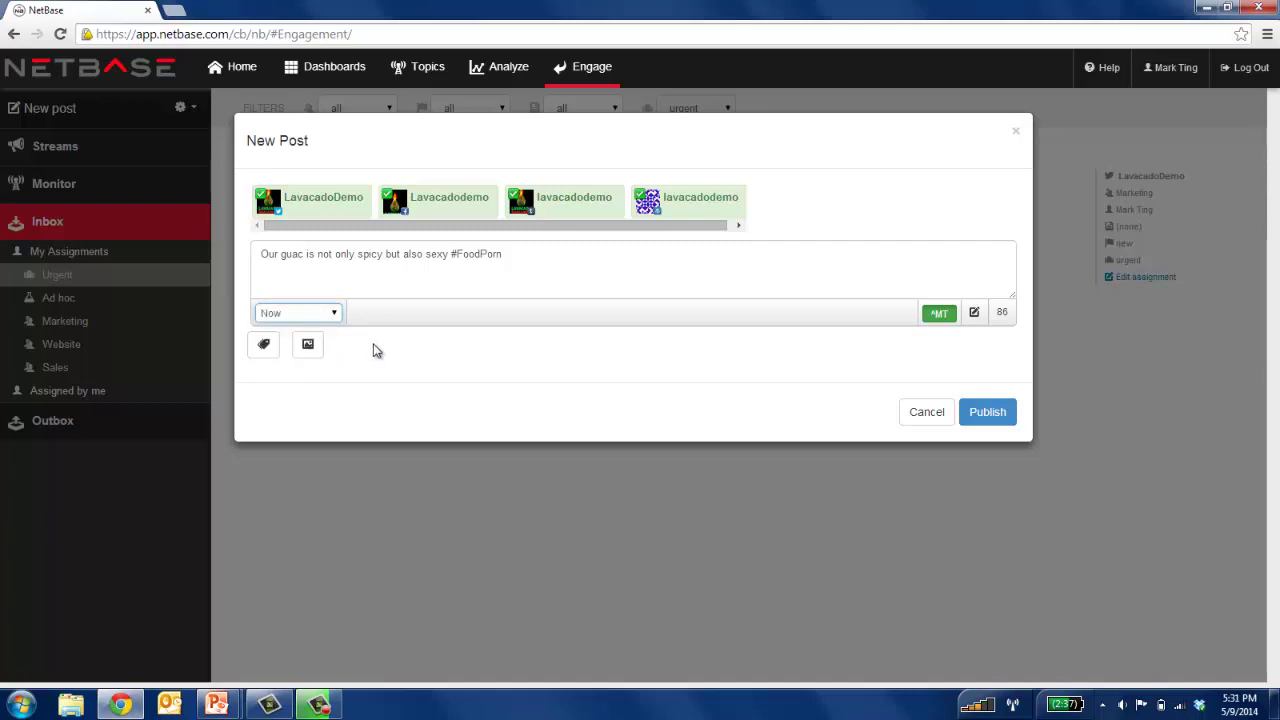
Attach the image guacamole.jpg from the Desktop to the post.
click(307, 345)
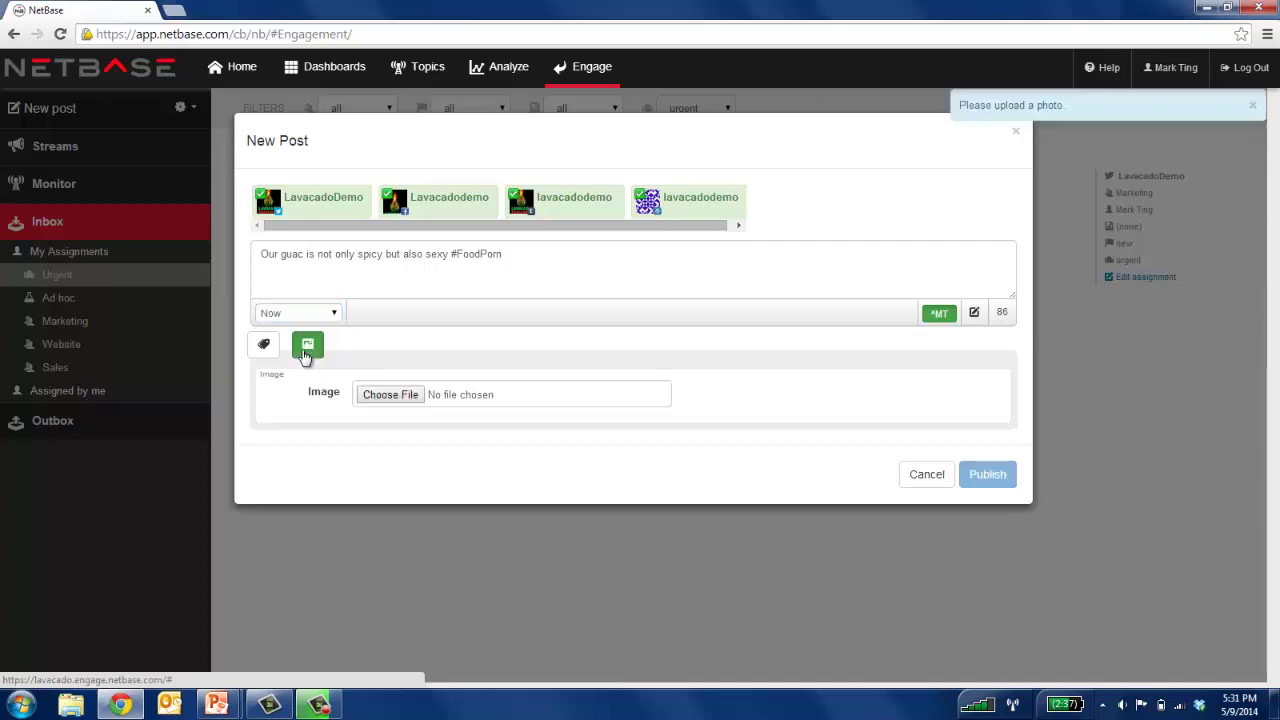
click(400, 396)
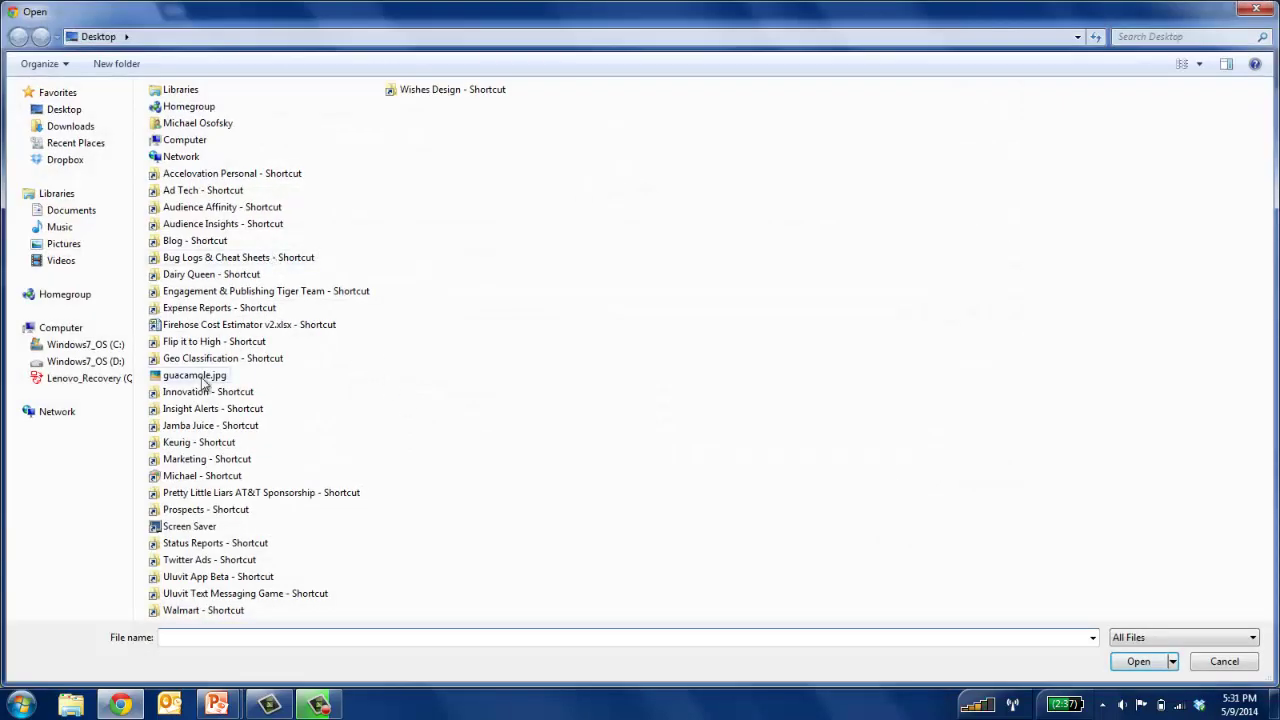
double_click(203, 383)
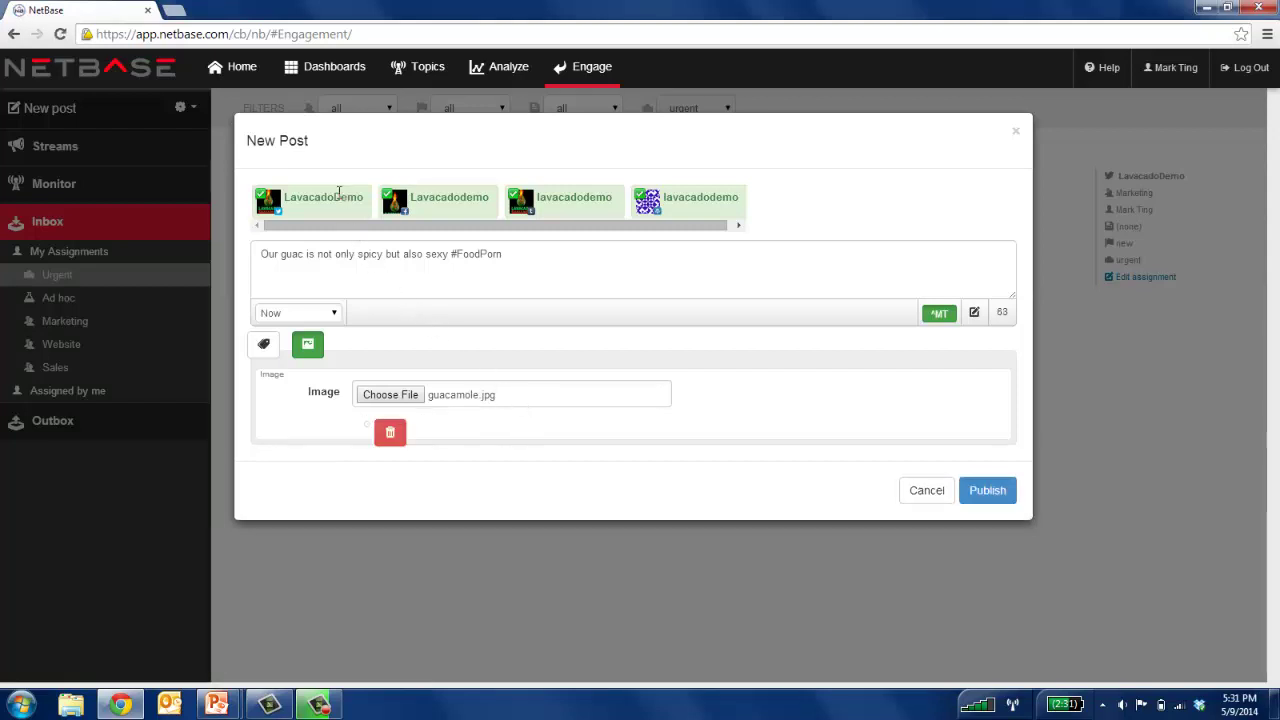
Keep only the Facebook Lavacadodemo account selected for the post and set its target language to English (US).
click(340, 198)
click(597, 212)
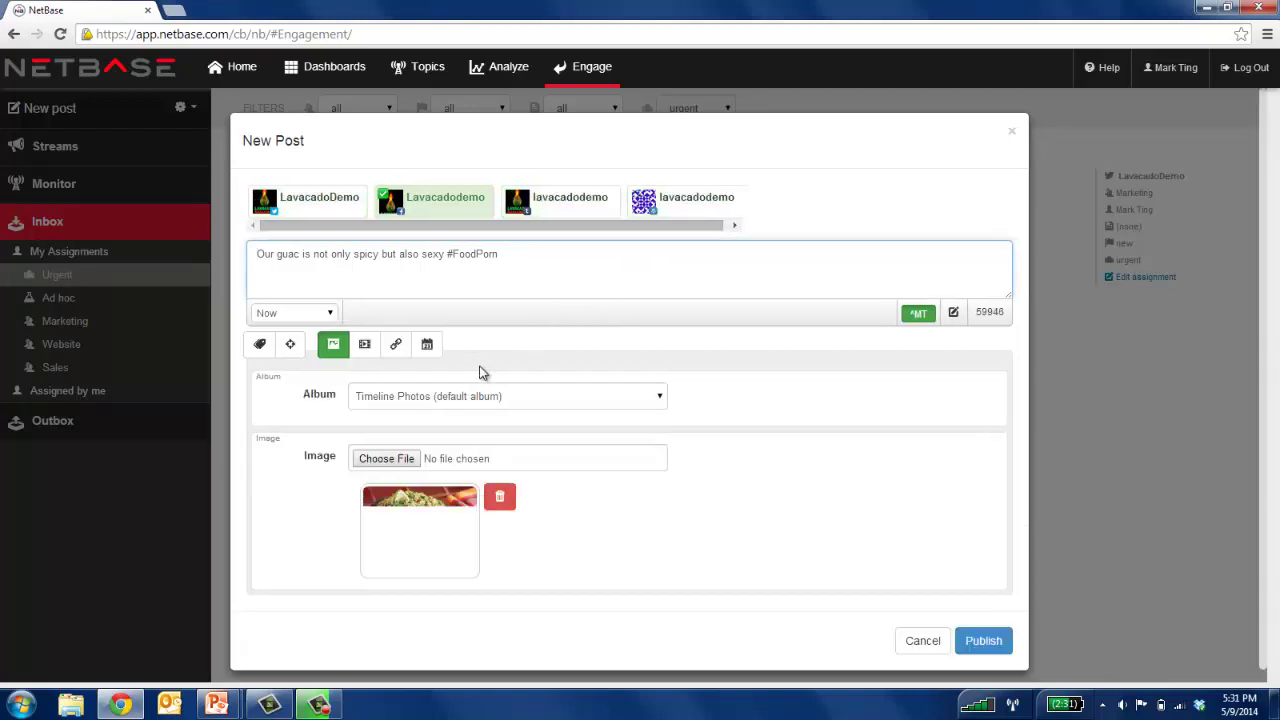
click(290, 345)
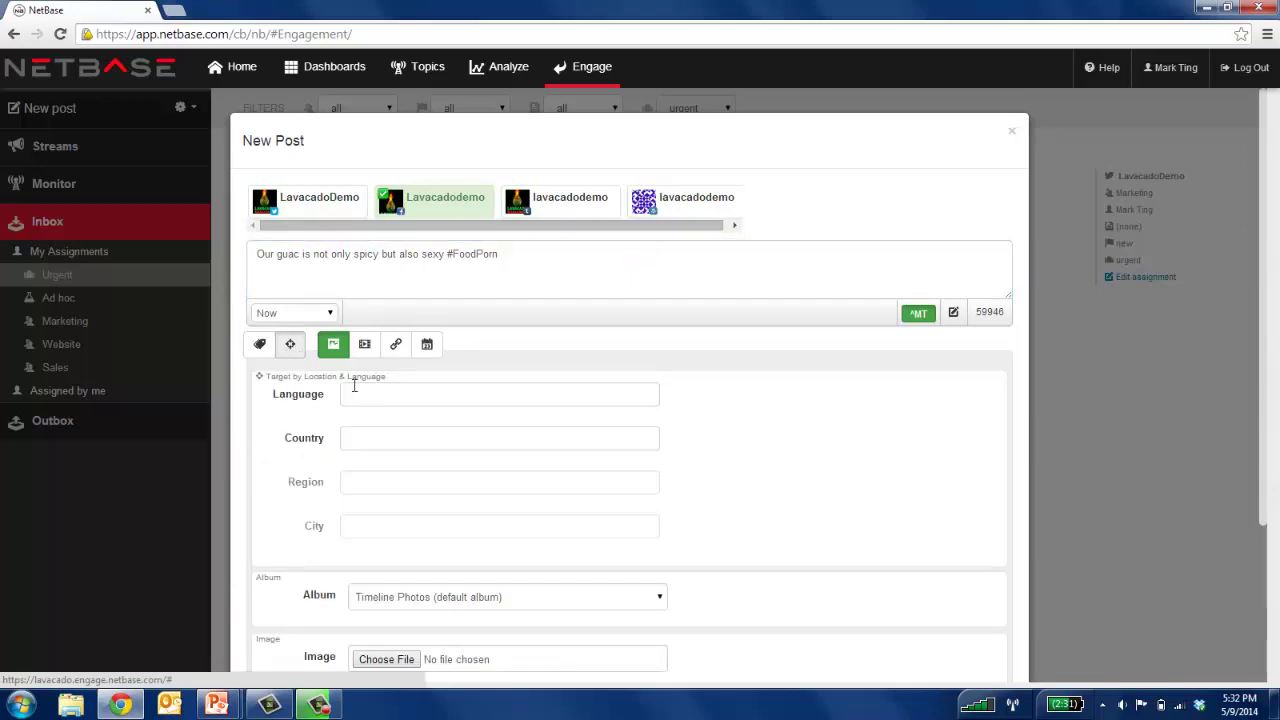
click(376, 397)
text(Eng)
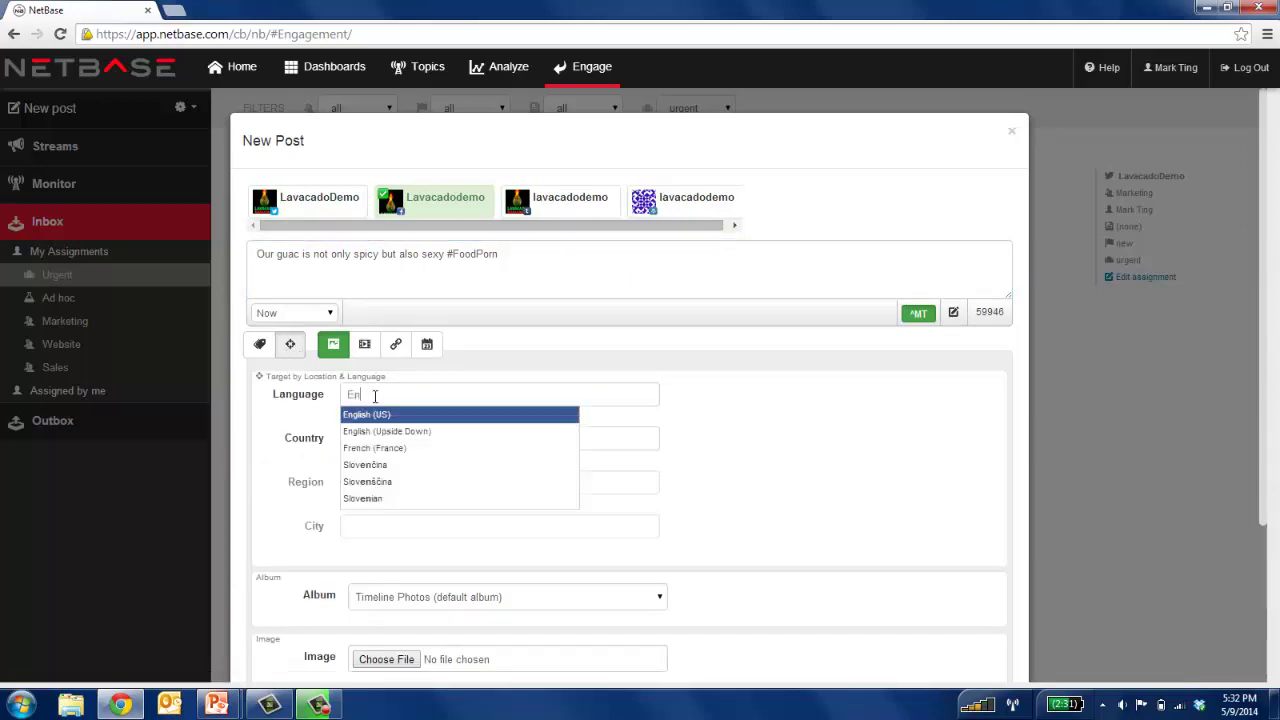
click(374, 415)
Target the Facebook post to the country United States and the city San Francisco, CA.
click(371, 438)
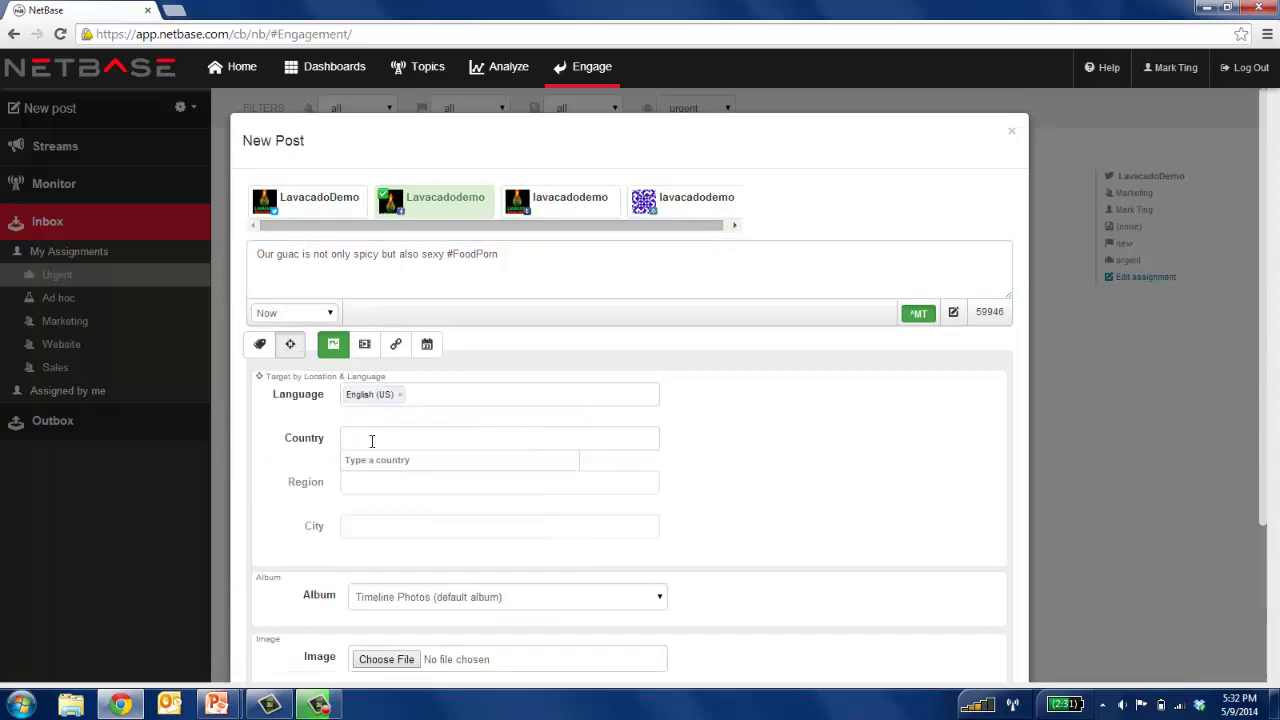
text(Uni)
click(395, 473)
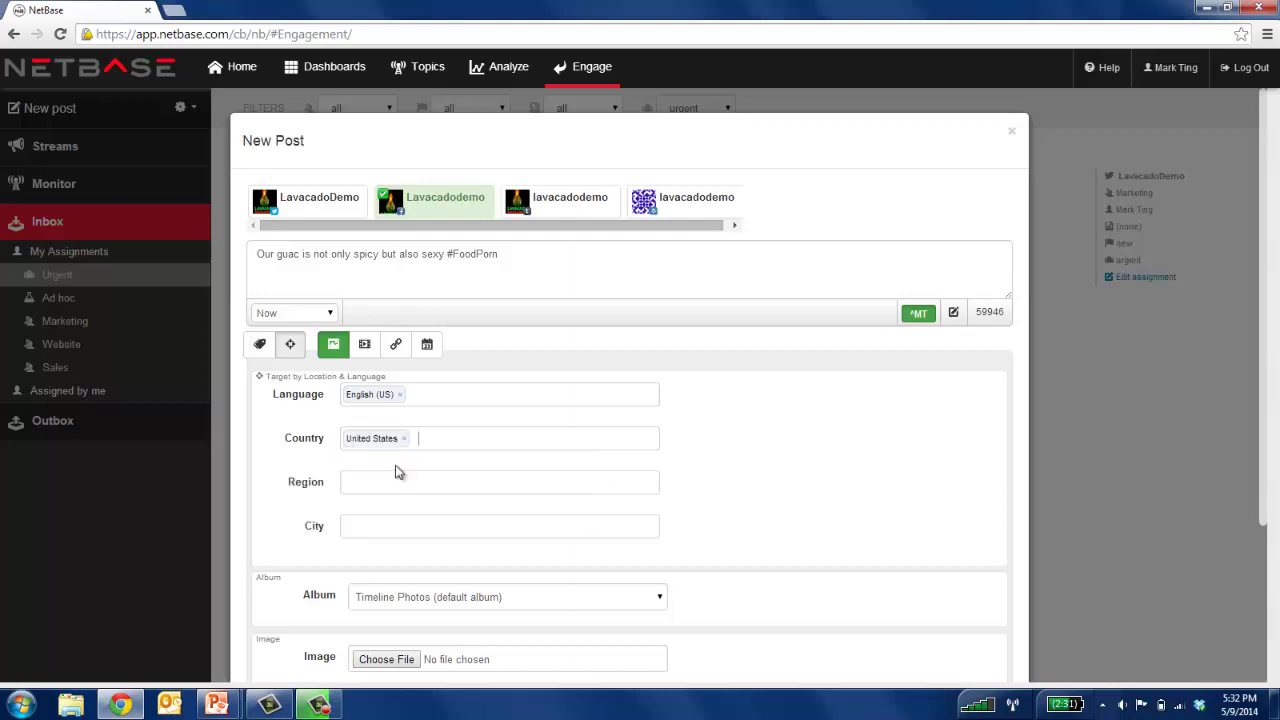
click(392, 524)
text(San)
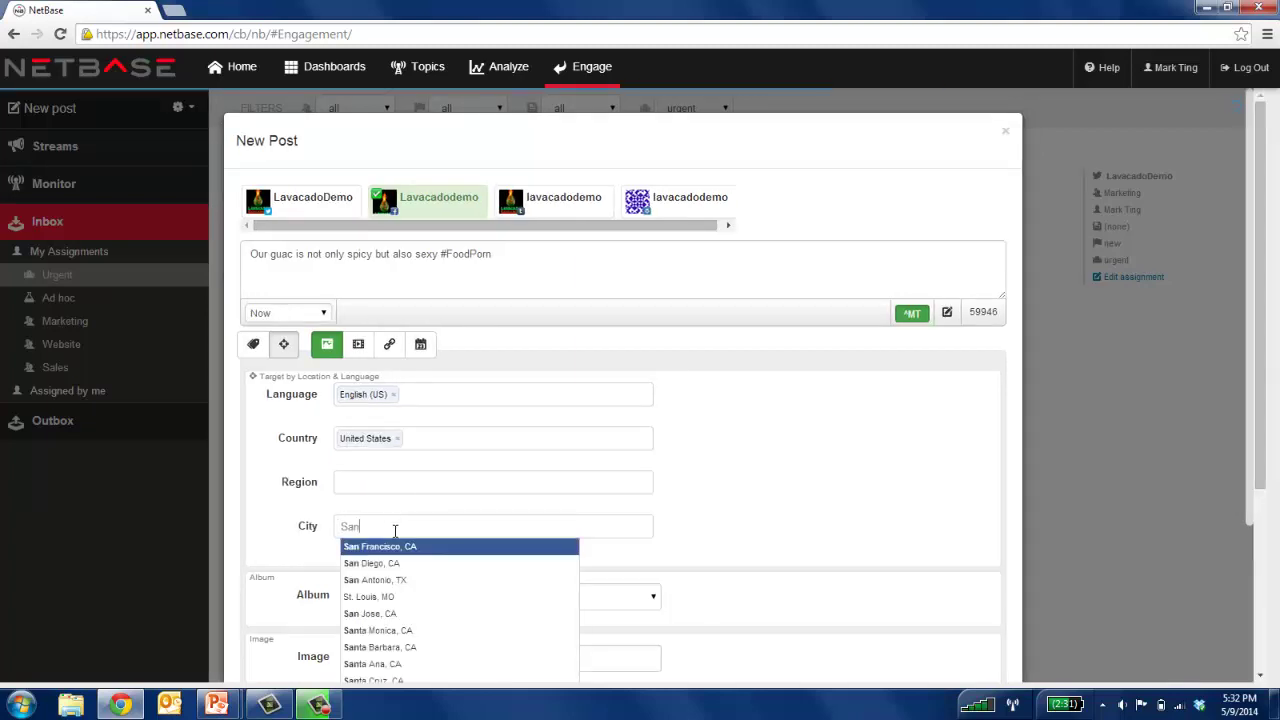
click(393, 547)
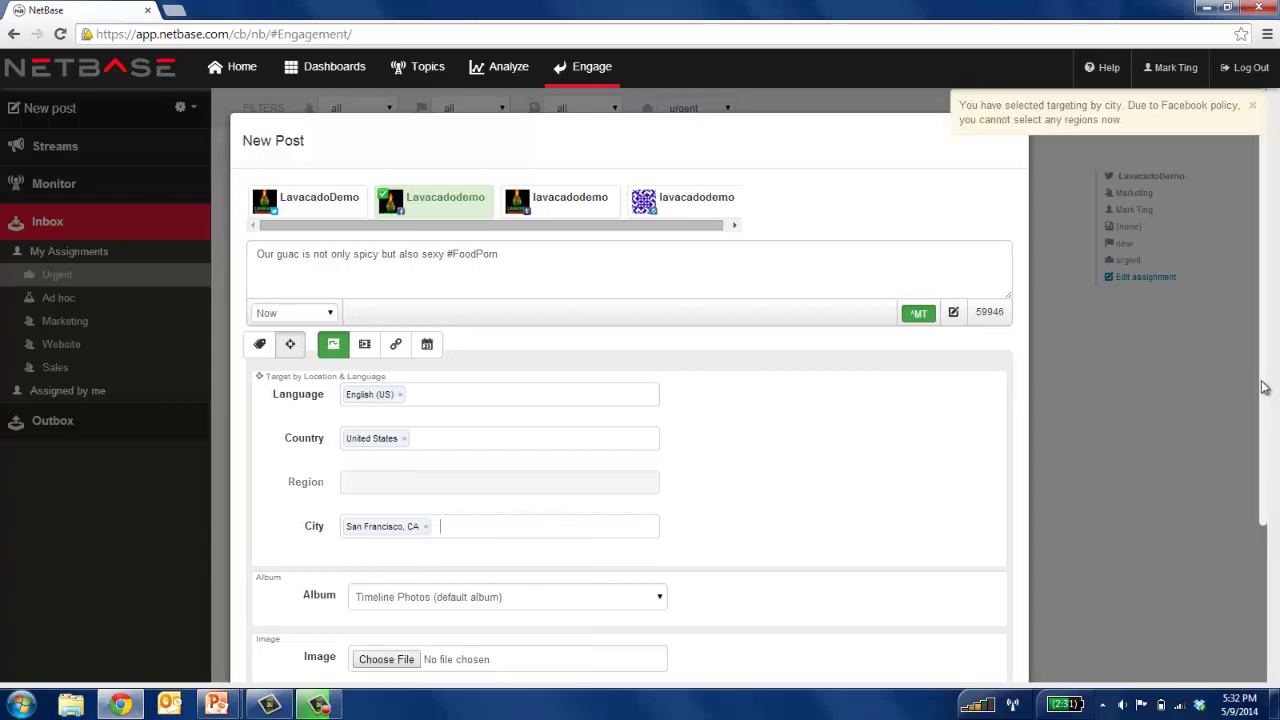
mouse_move(1263, 387)
mouse_down()
mouse_move(1244, 526)
mouse_move(1242, 377)
mouse_up()
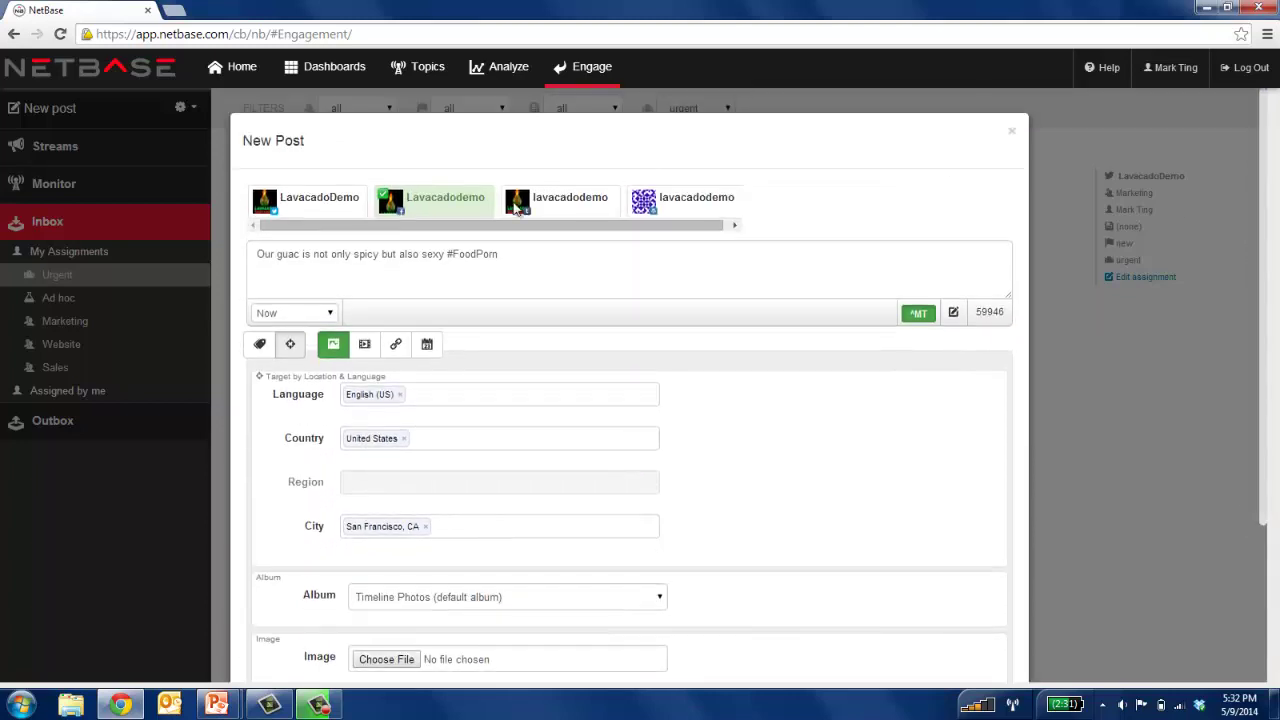
Add the other three Lavacado accounts to the post alongside the Facebook account so all four channels are selected.
click(353, 192)
click(331, 194)
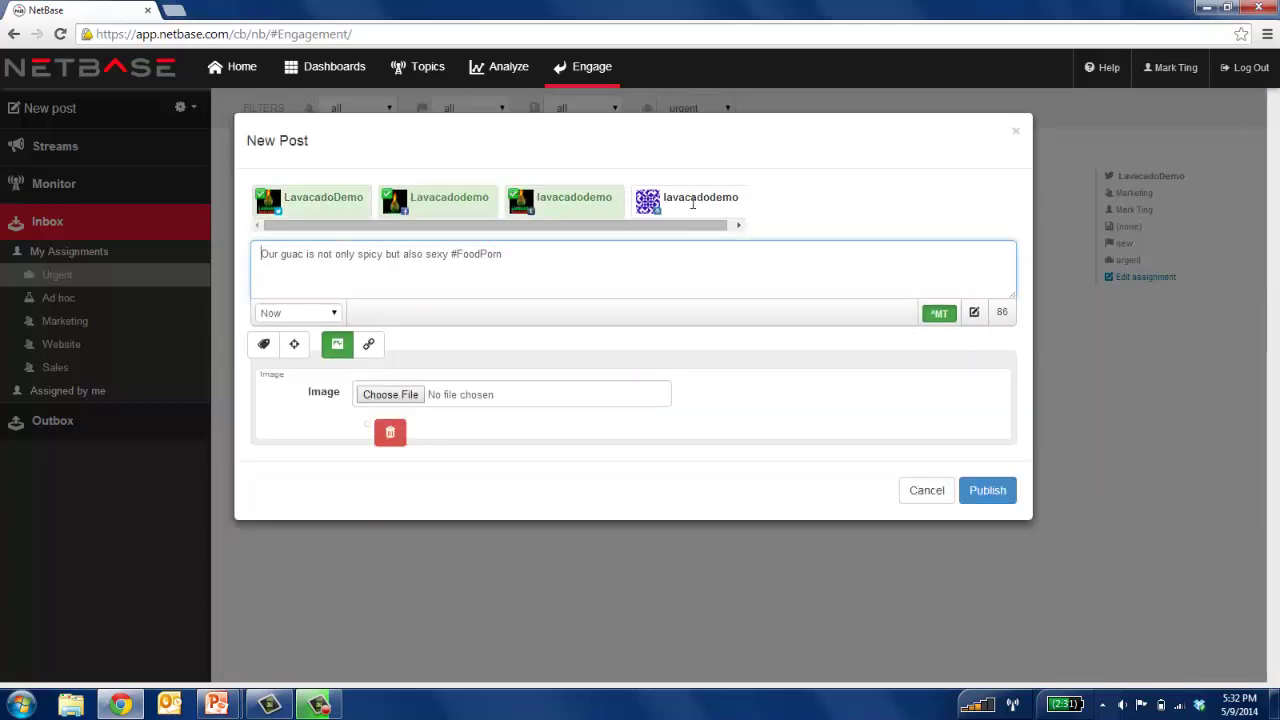
click(704, 214)
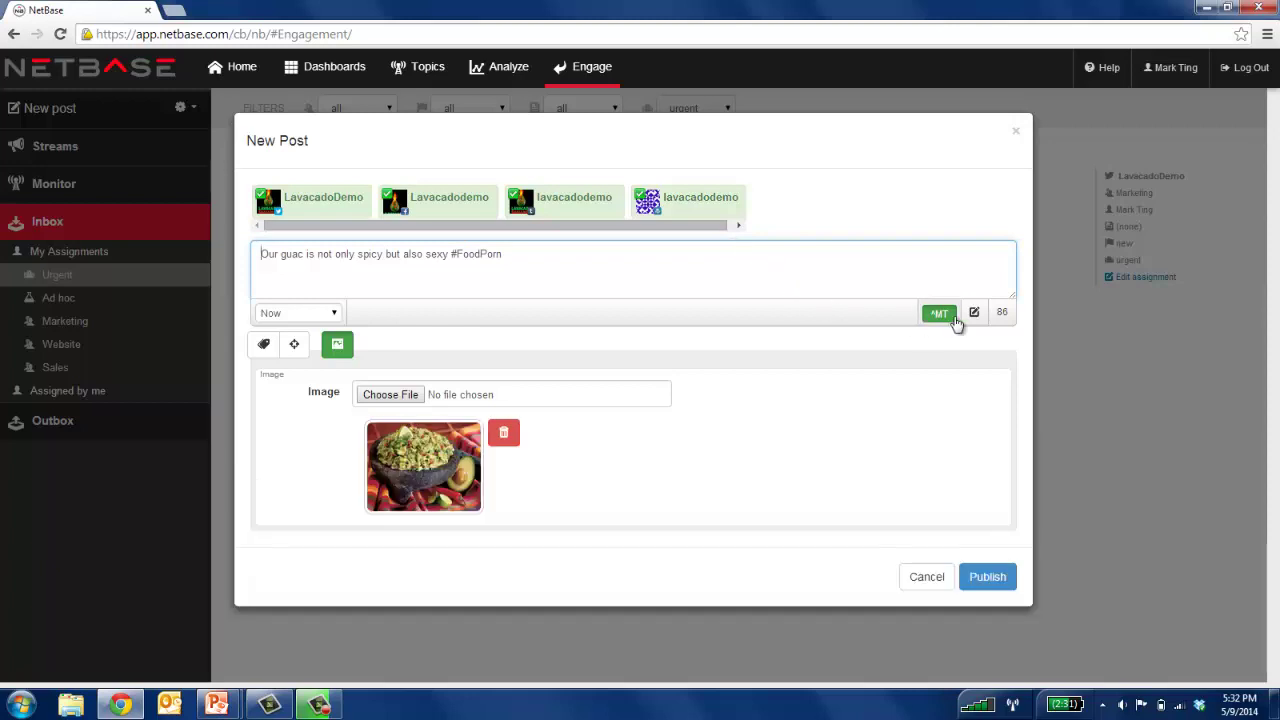
Turn off the initials signature on the #FoodPorn post and publish it to the selected accounts.
click(954, 316)
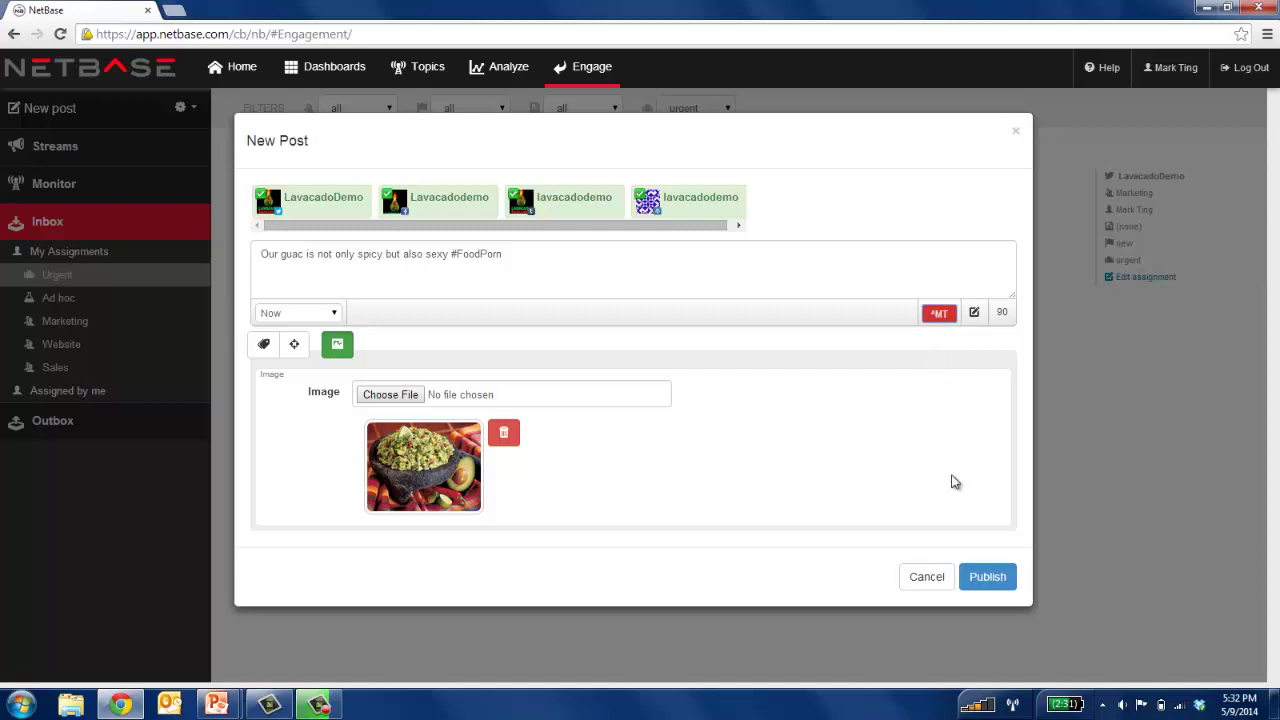
click(988, 579)
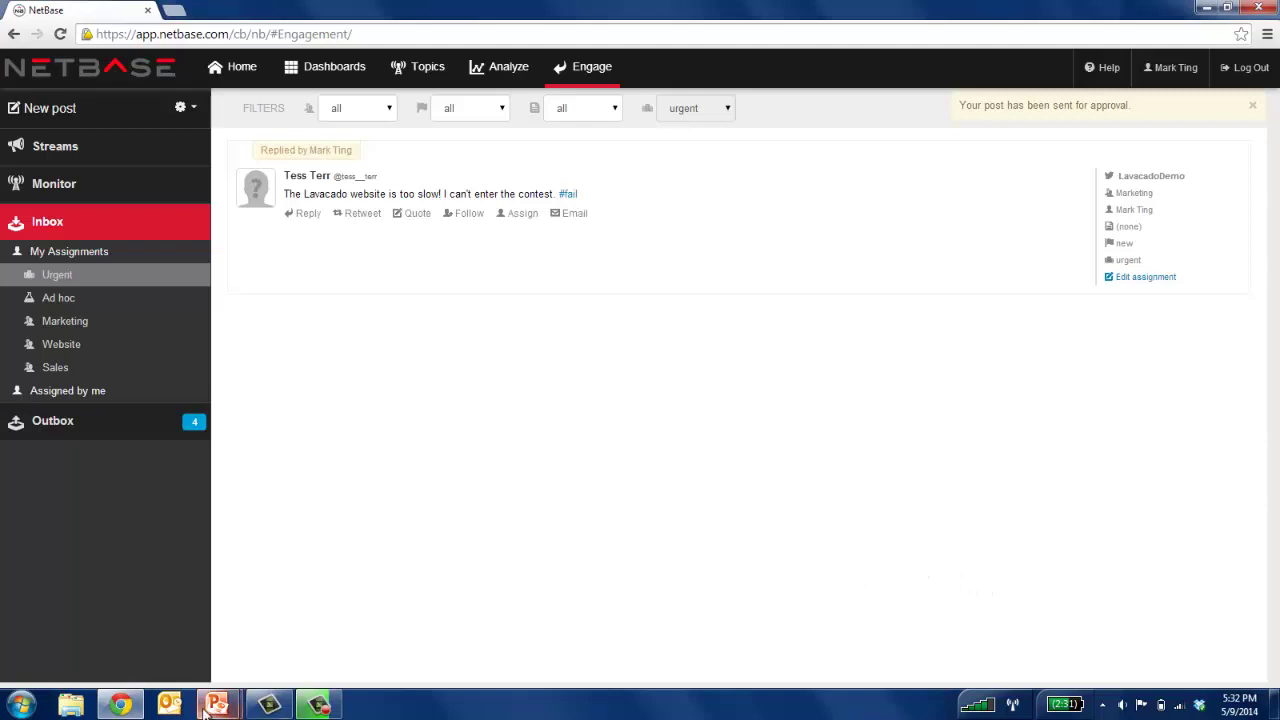
Switch to the PowerPoint slide show and advance from the new customers slide to the Engagement and Publishing summary slide.
mouse_move(216, 704)
click(305, 663)
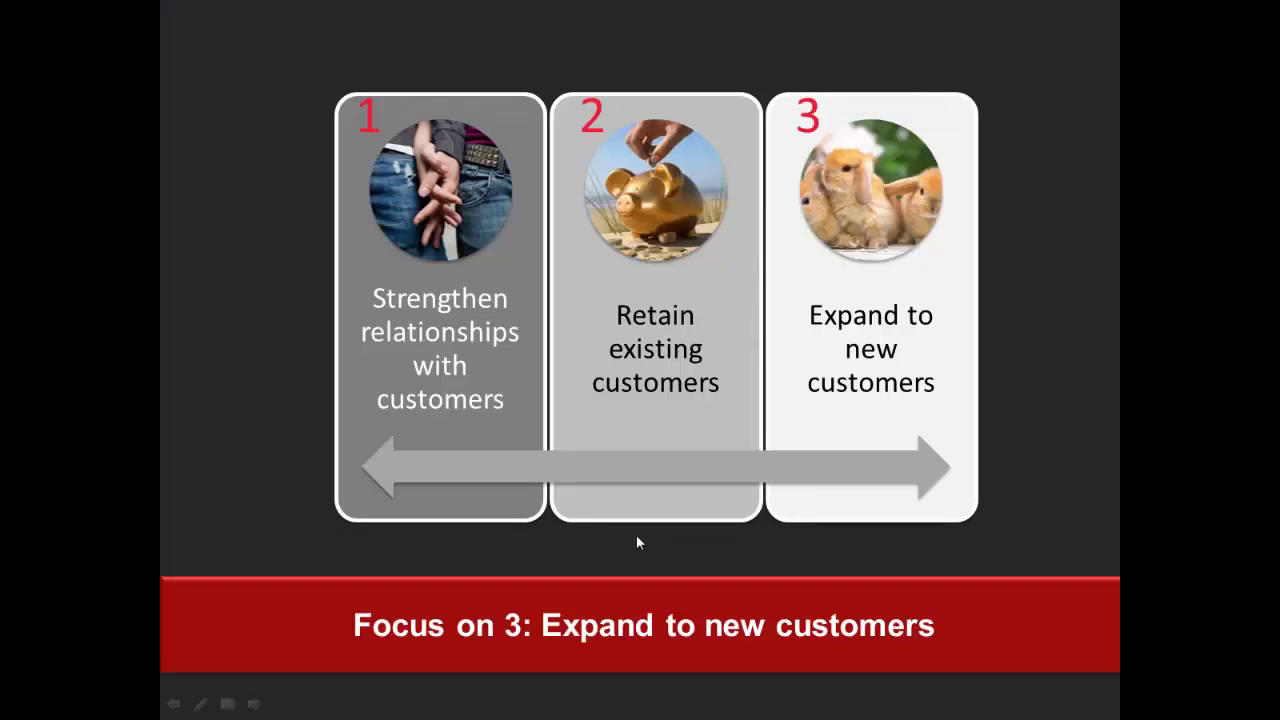
click(1274, 522)
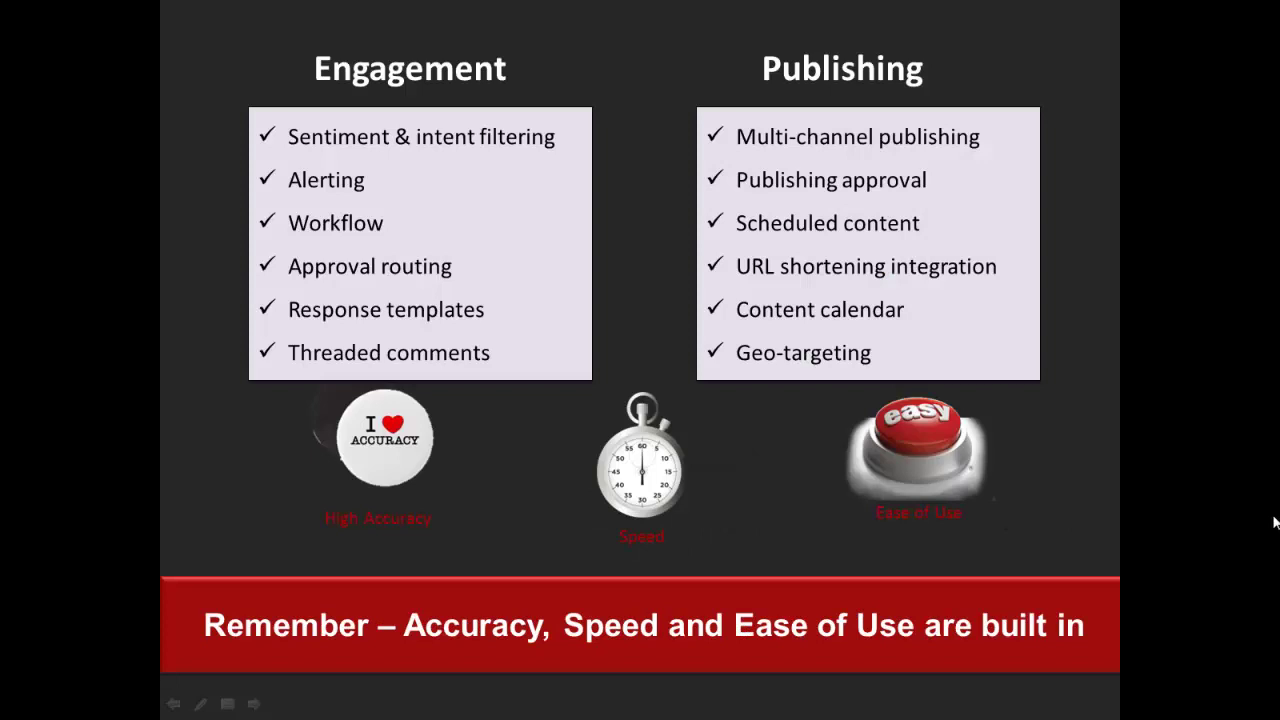